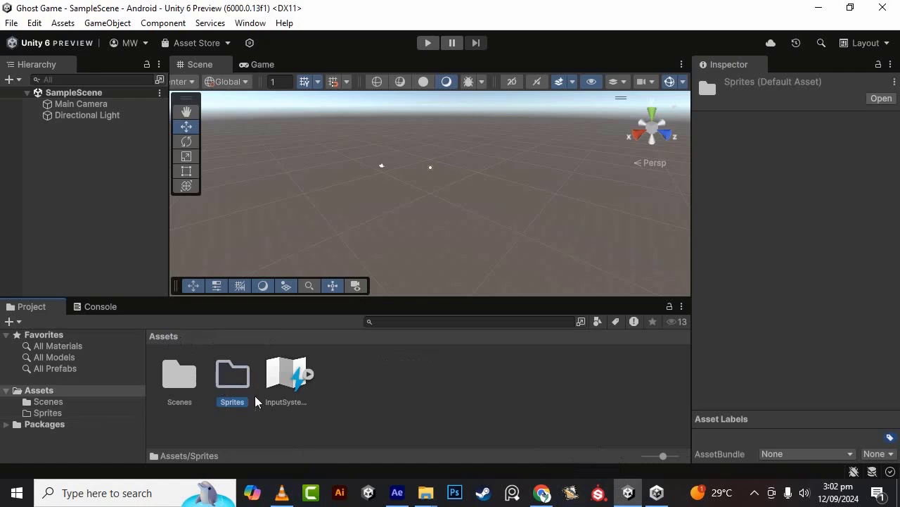
pyautogui.rightClick(342, 407)
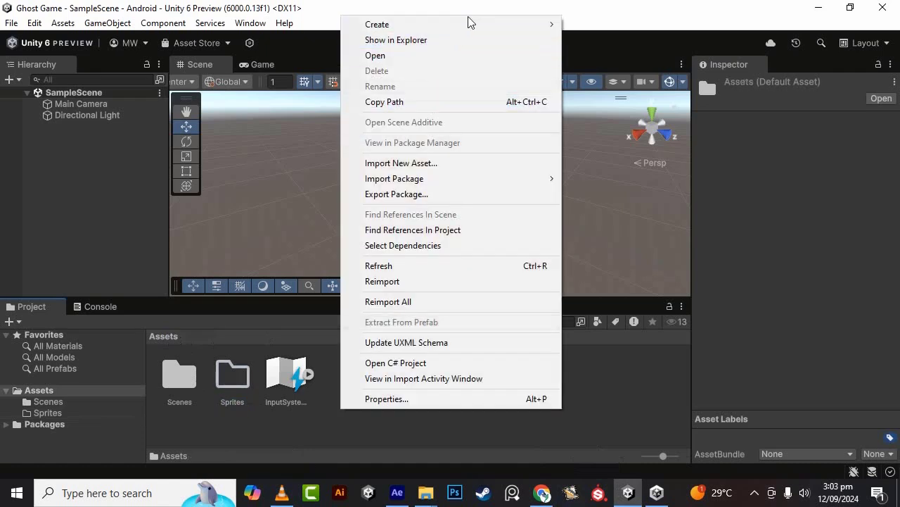
pyautogui.moveTo(550, 27)
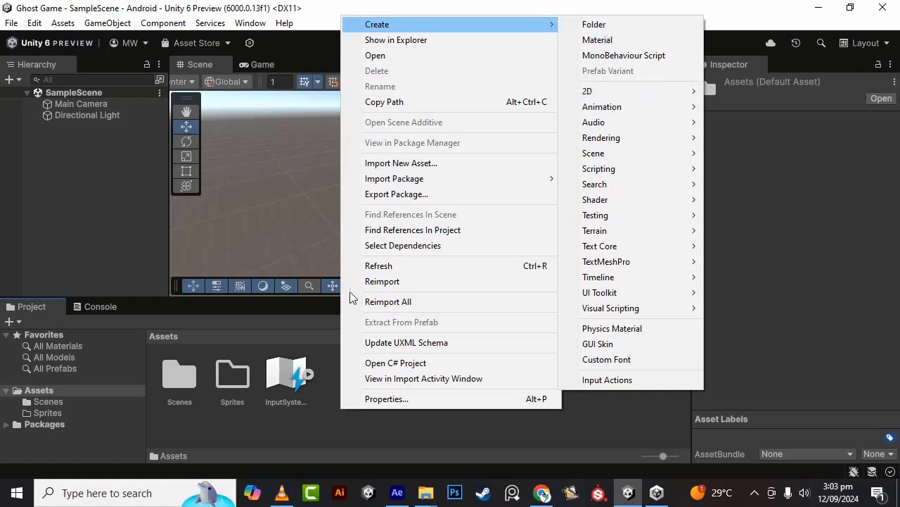
pyautogui.click(238, 426)
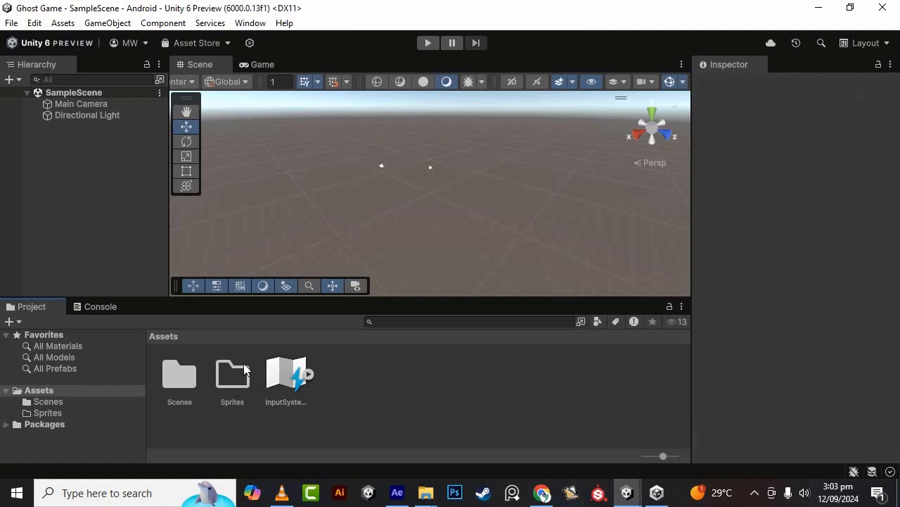
# Step: Open the Sprites folder in the project assets, switch to Chrome and search PNGWing for "bullet"
pyautogui.doubleClick(245, 370)
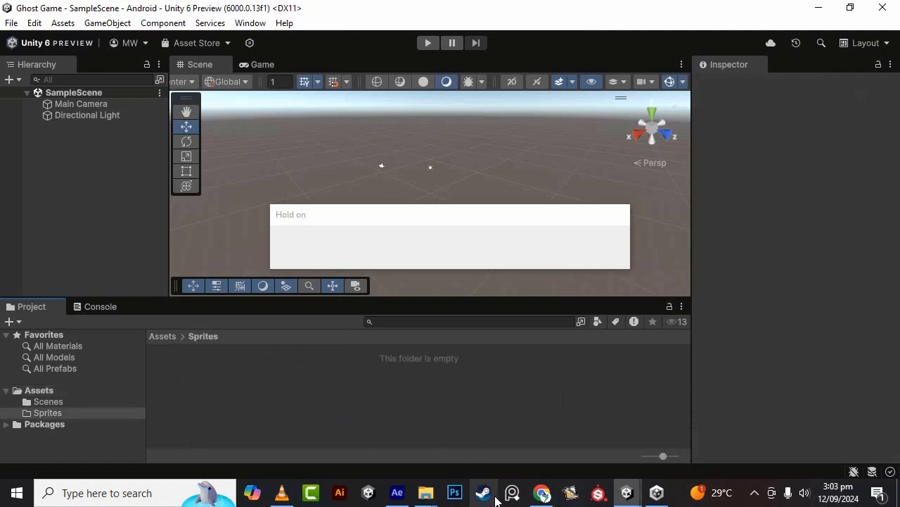
pyautogui.click(543, 493)
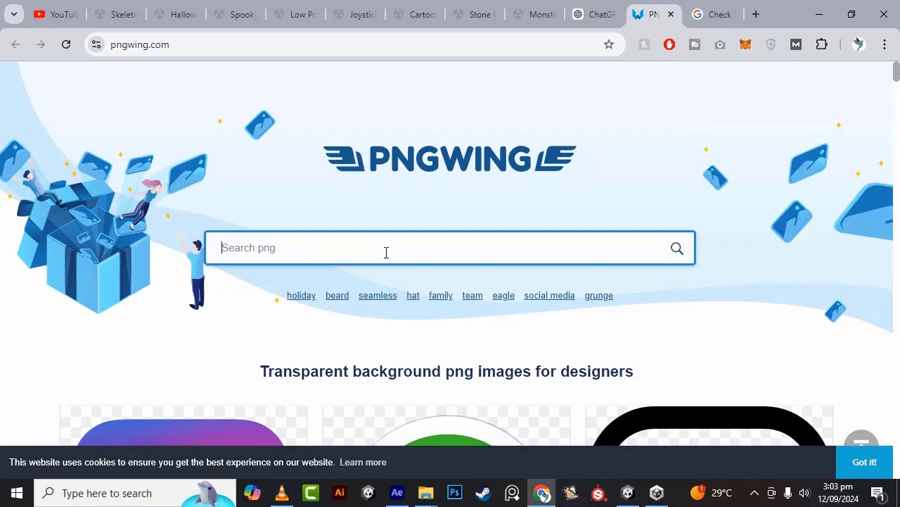
pyautogui.write('bullet')
pyautogui.press('Return')
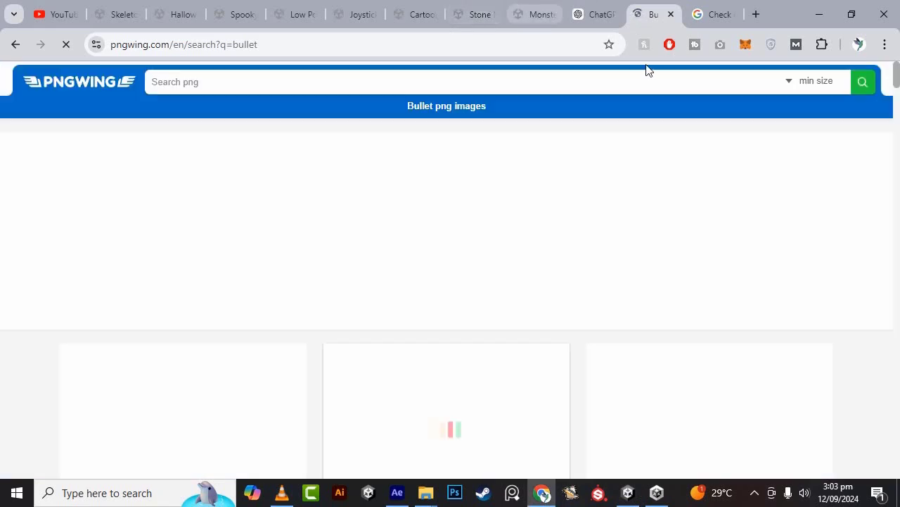
# Step: Look through the PNGWing bullet results for a suitable picture of a single bullet
pyautogui.scroll(-5, 447, 311)
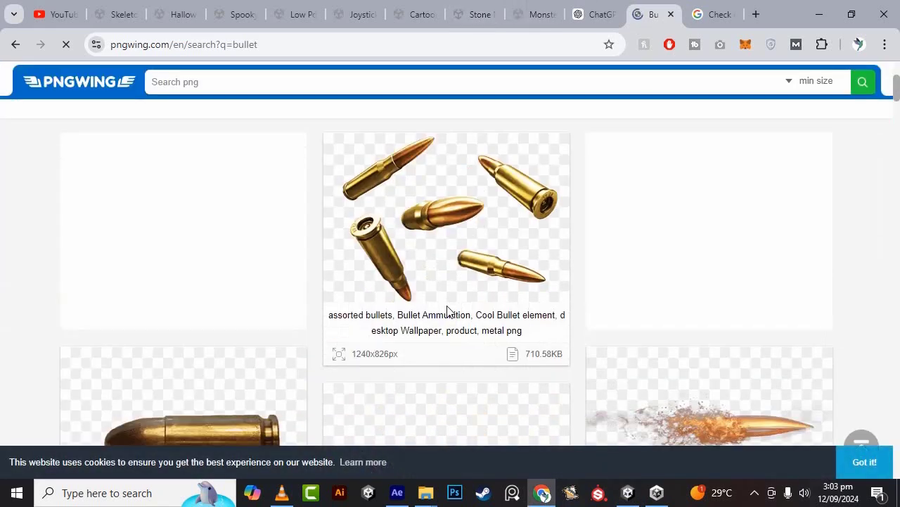
pyautogui.scroll(-3, 449, 311)
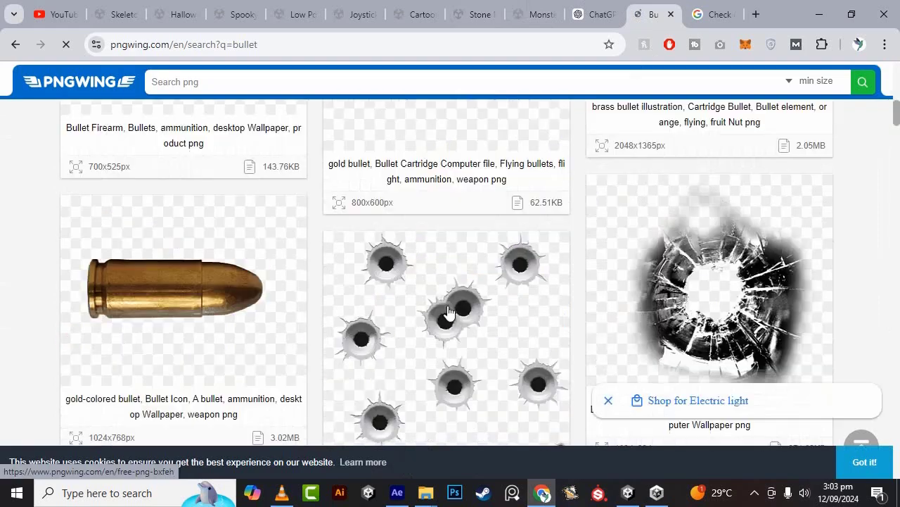
pyautogui.scroll(-3, 450, 312)
pyautogui.scroll(-3, 450, 311)
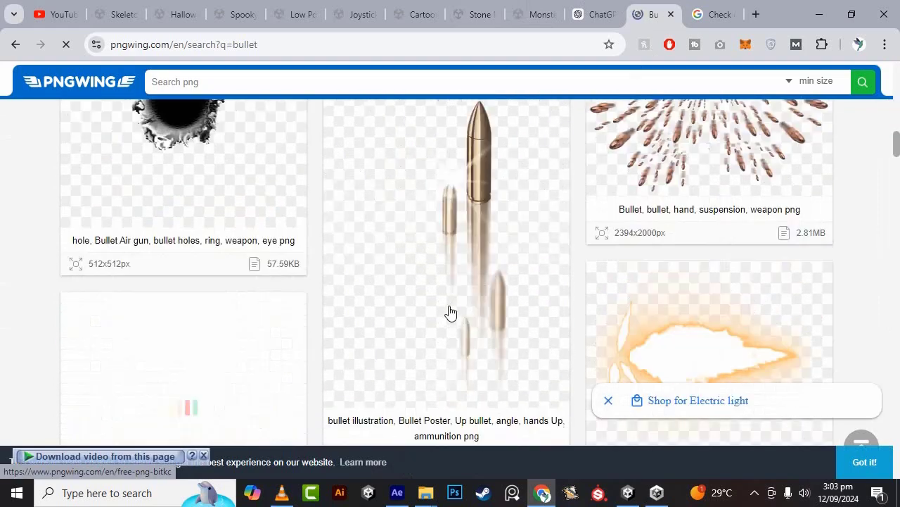
pyautogui.scroll(-3, 454, 312)
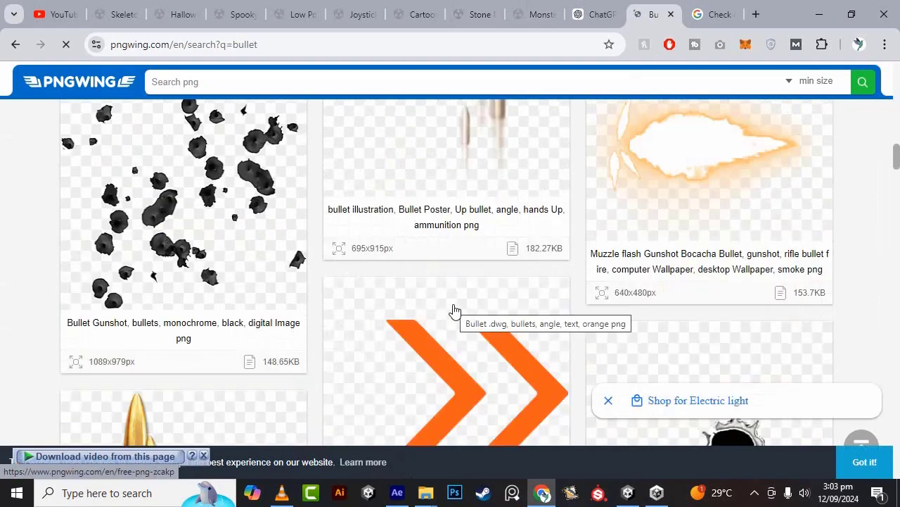
pyautogui.scroll(-3, 454, 310)
pyautogui.scroll(-4, 455, 311)
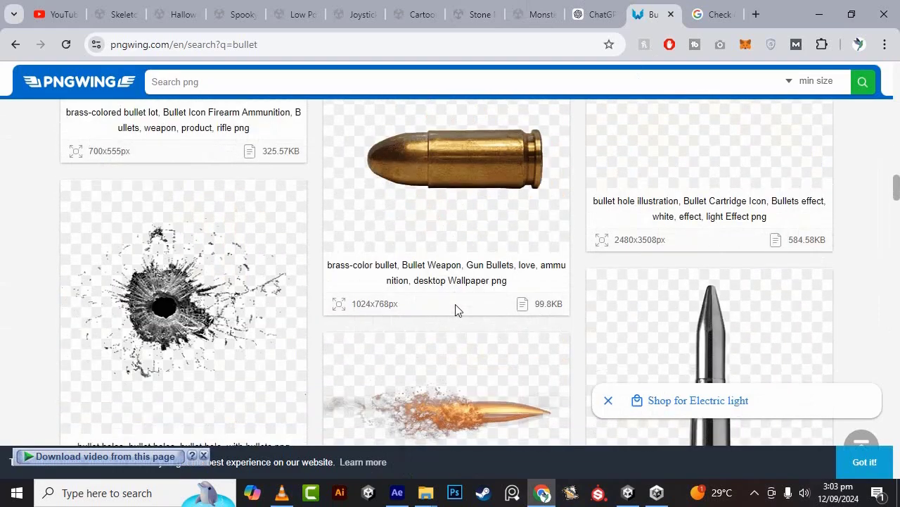
pyautogui.scroll(-4, 456, 311)
pyautogui.scroll(1, 507, 304)
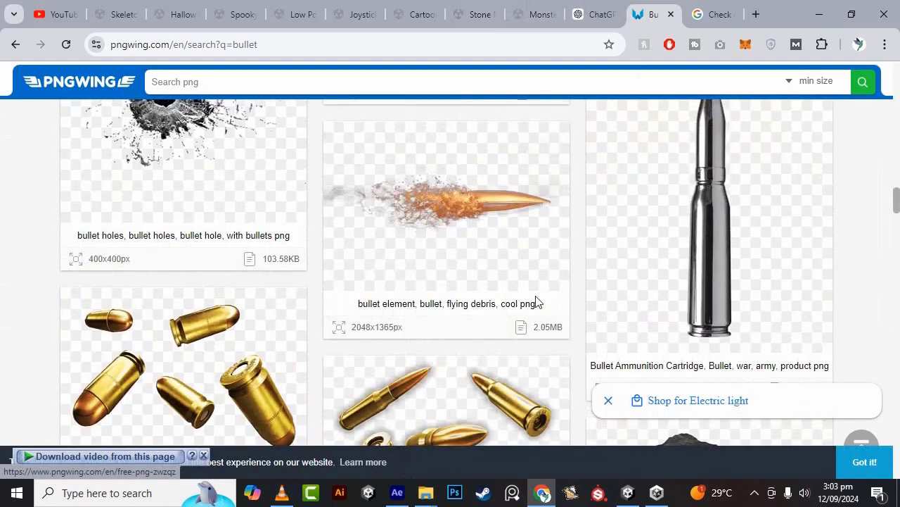
pyautogui.scroll(-10, 649, 271)
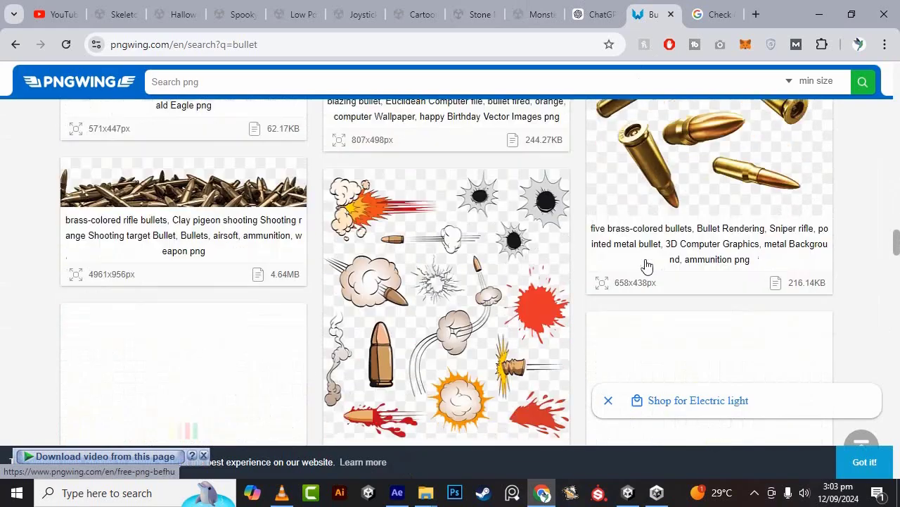
pyautogui.scroll(-8, 647, 265)
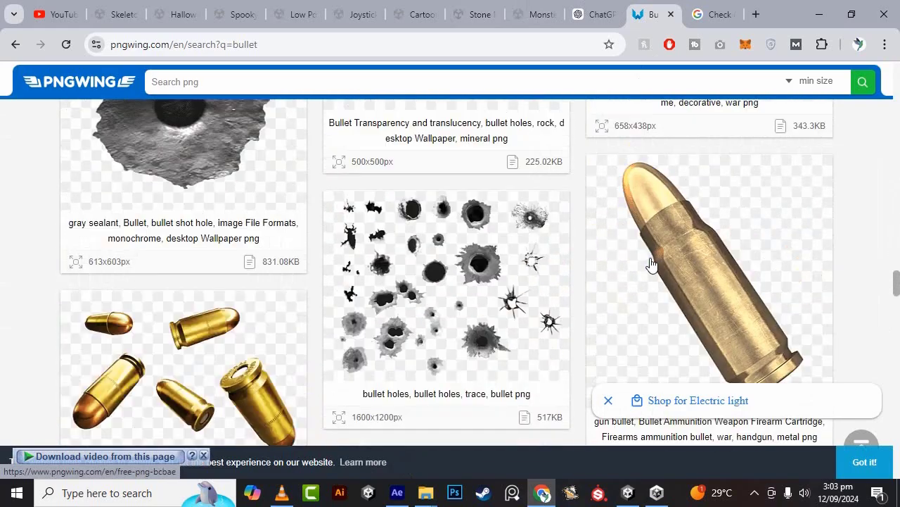
pyautogui.scroll(-4, 651, 264)
pyautogui.scroll(-10, 651, 264)
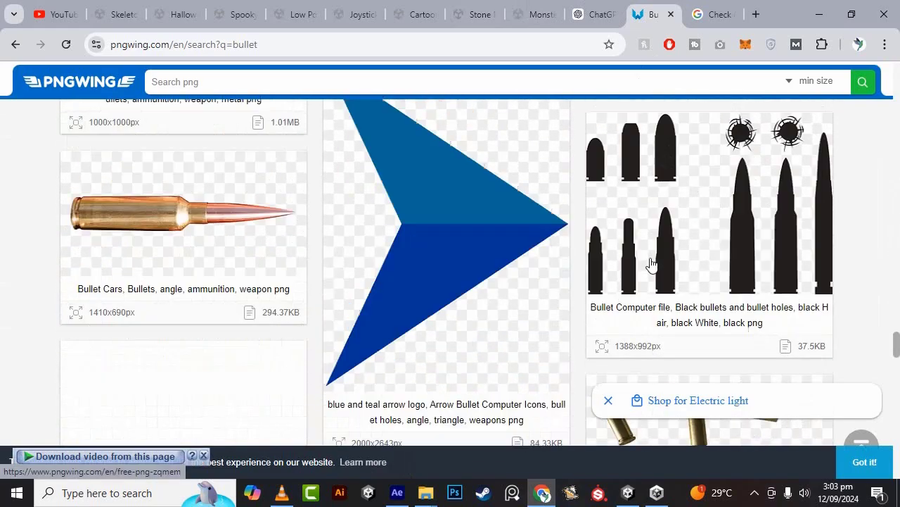
pyautogui.scroll(12, 654, 264)
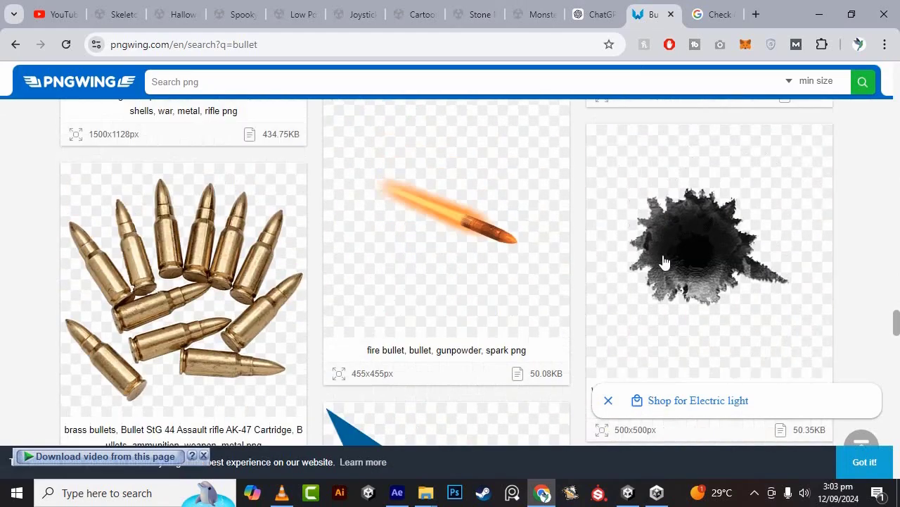
pyautogui.scroll(10, 664, 261)
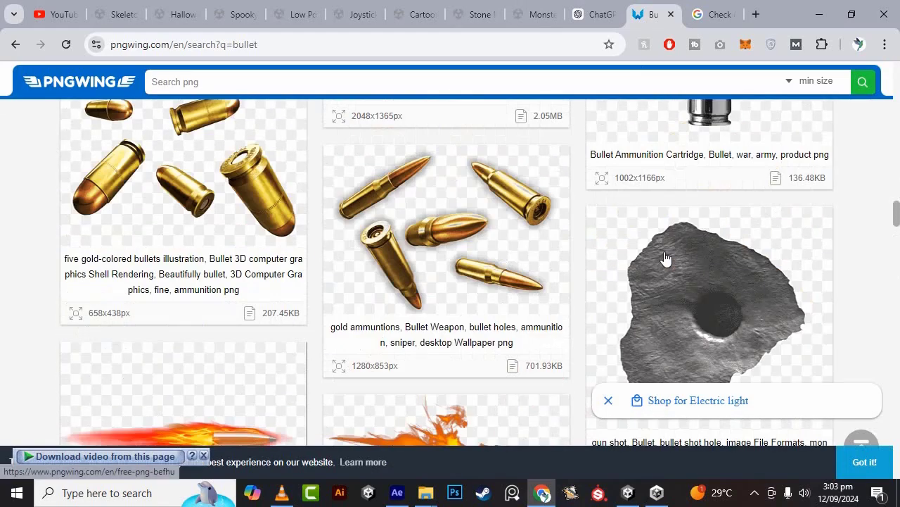
pyautogui.scroll(-3, 666, 257)
pyautogui.scroll(5, 665, 255)
pyautogui.scroll(-8, 663, 255)
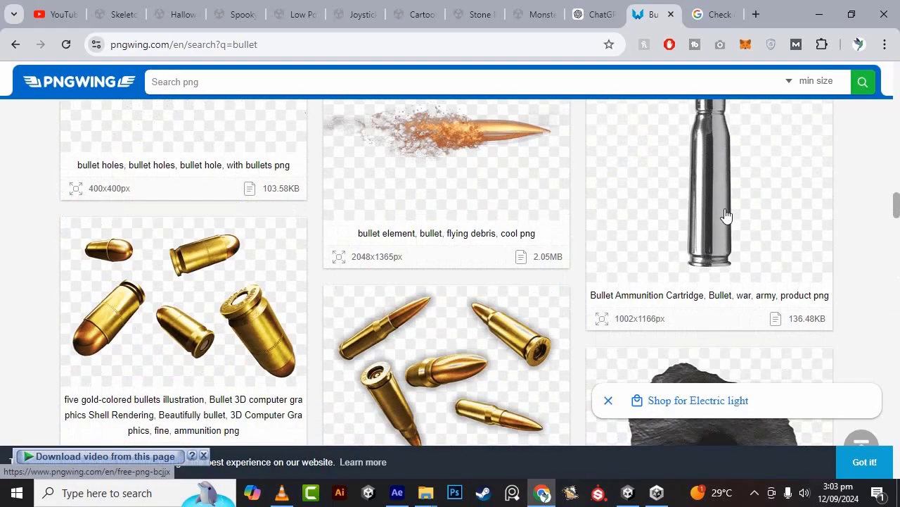
# Step: Download the upright silver "Bullet Ammunition Cartridge" PNG and import pngwing.com (56).png into Unity's Sprites folder
pyautogui.click(726, 214)
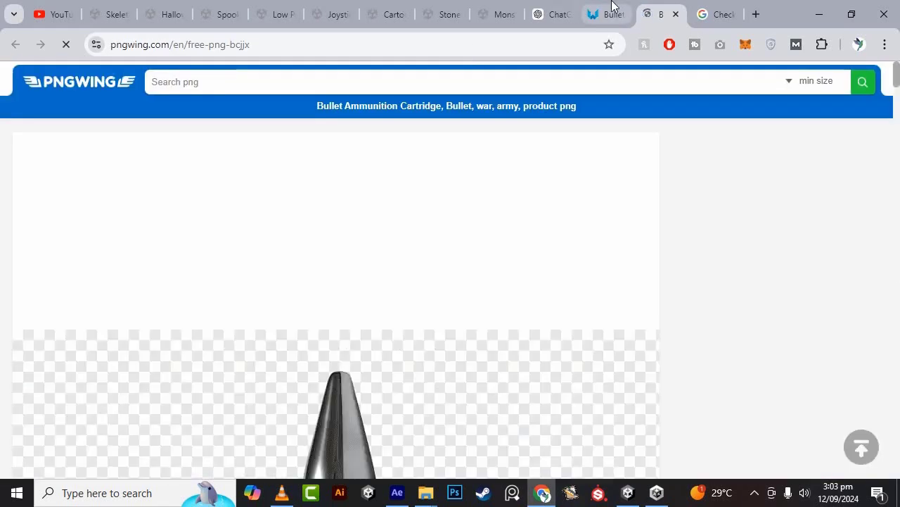
pyautogui.scroll(-9, 464, 221)
pyautogui.scroll(4, 414, 338)
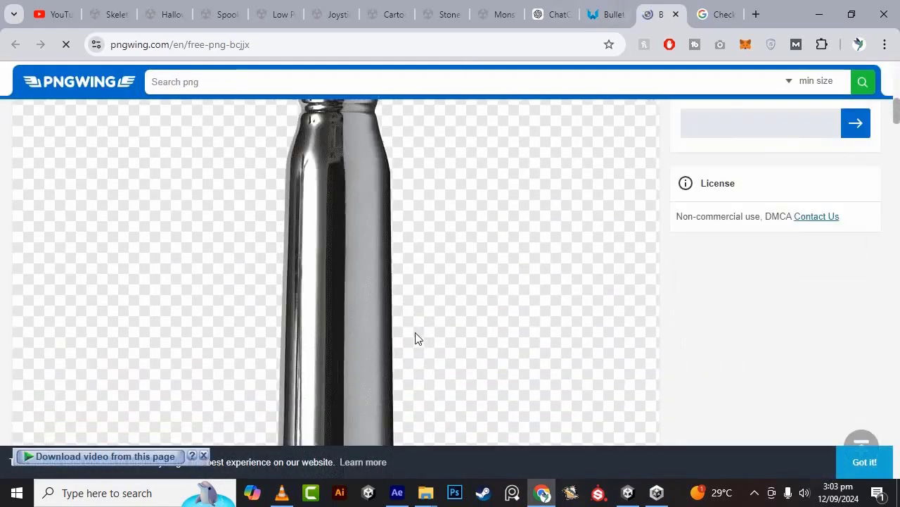
pyautogui.scroll(-8, 369, 274)
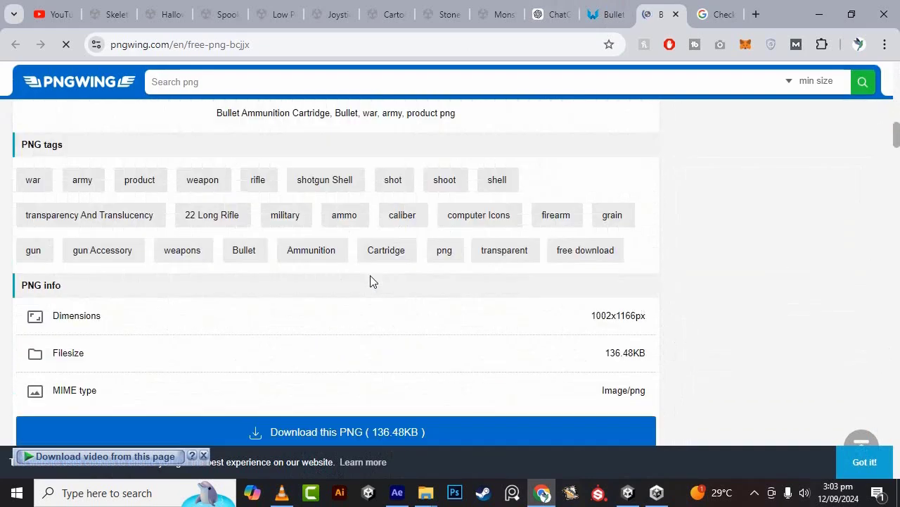
pyautogui.click(323, 428)
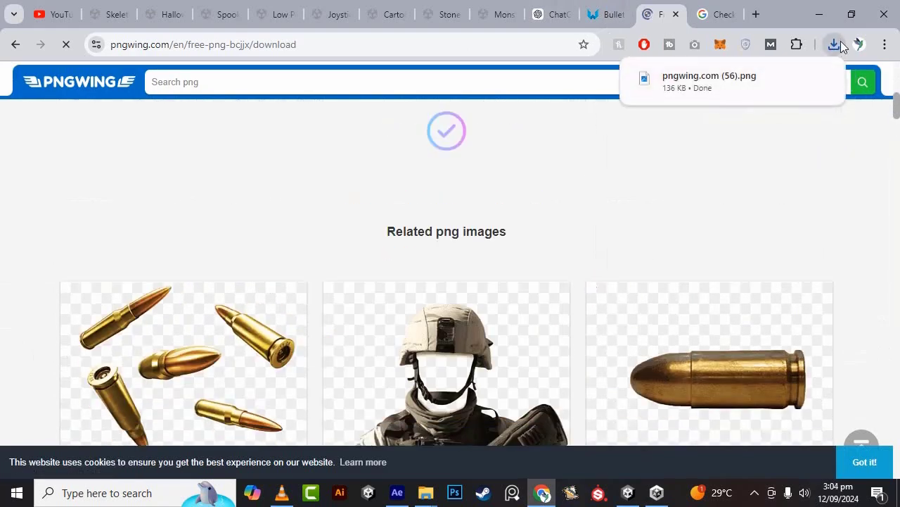
pyautogui.click(795, 83)
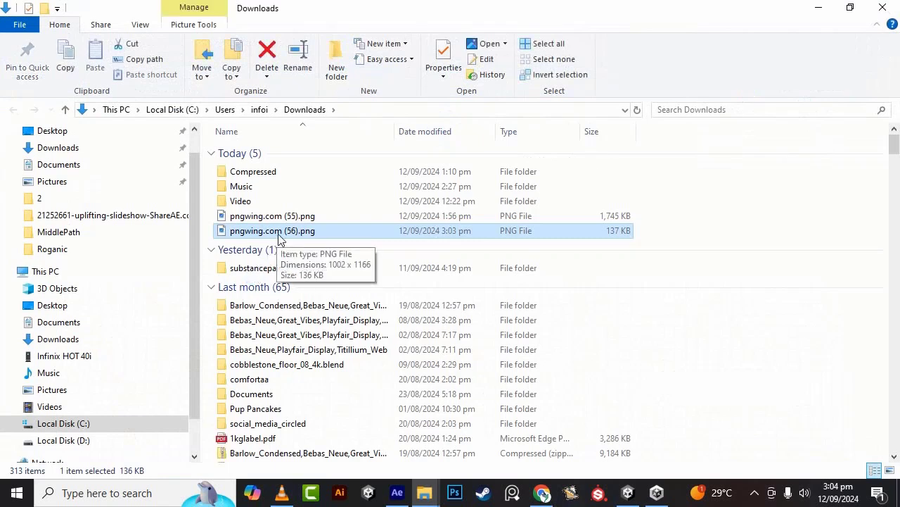
pyautogui.moveTo(278, 238); pyautogui.dragTo(374, 400)
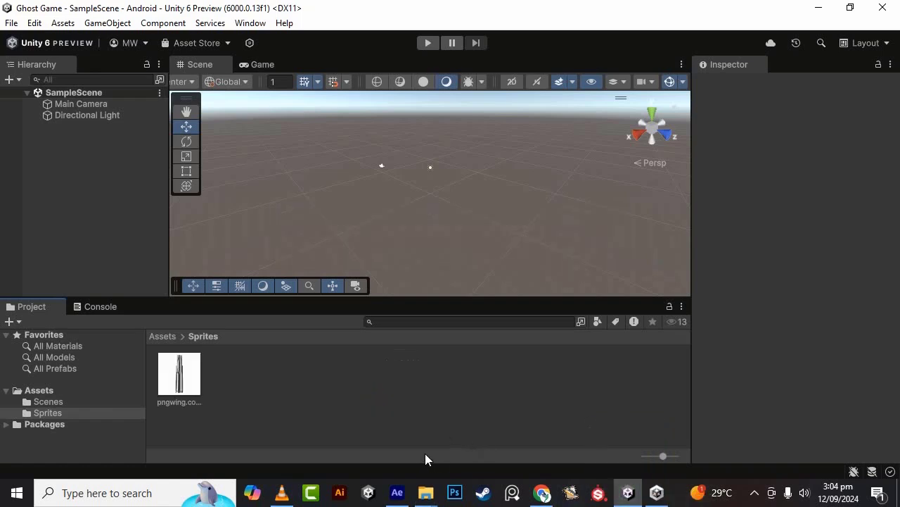
# Step: Return to PNGWing in Chrome, dismiss the ad, and search for "cross over" images to look through
pyautogui.click(542, 492)
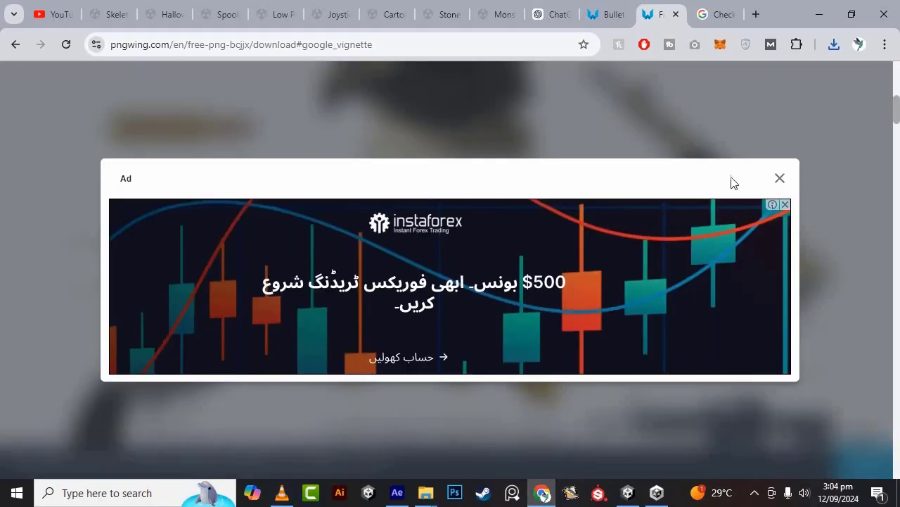
pyautogui.click(780, 178)
pyautogui.click(756, 492)
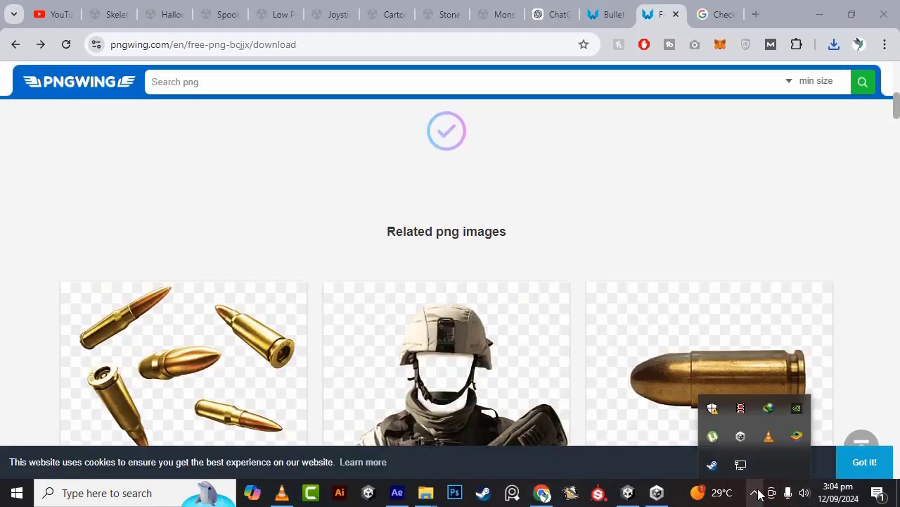
pyautogui.click(463, 79)
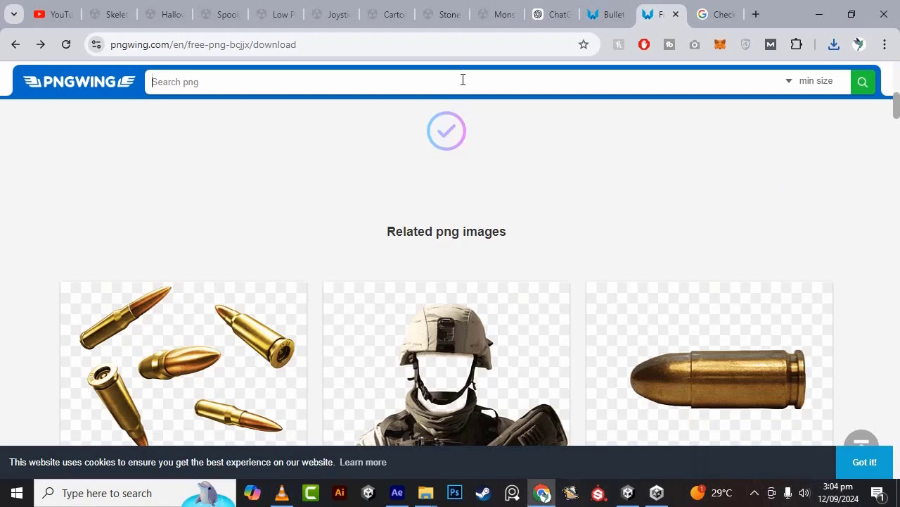
pyautogui.write('ci')
pyautogui.write('oss over')
pyautogui.press('Return')
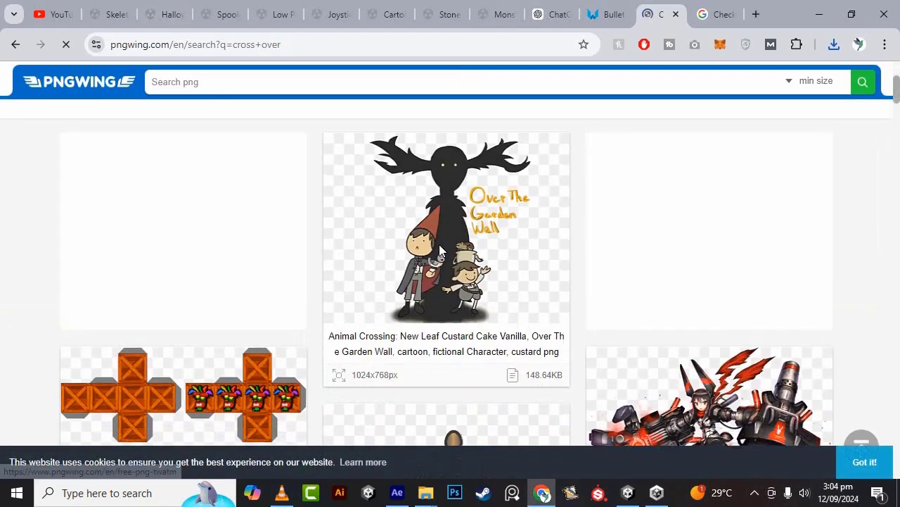
pyautogui.scroll(-5, 439, 245)
pyautogui.scroll(-12, 442, 249)
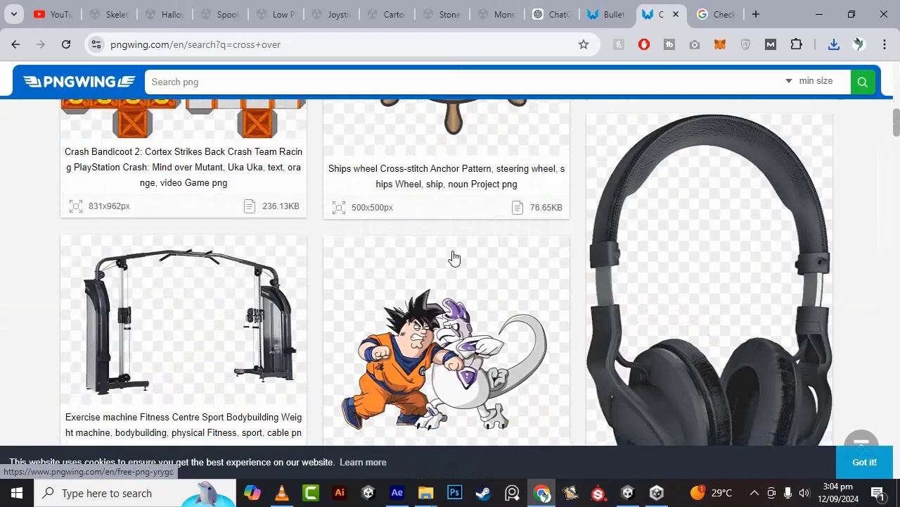
pyautogui.scroll(-10, 505, 336)
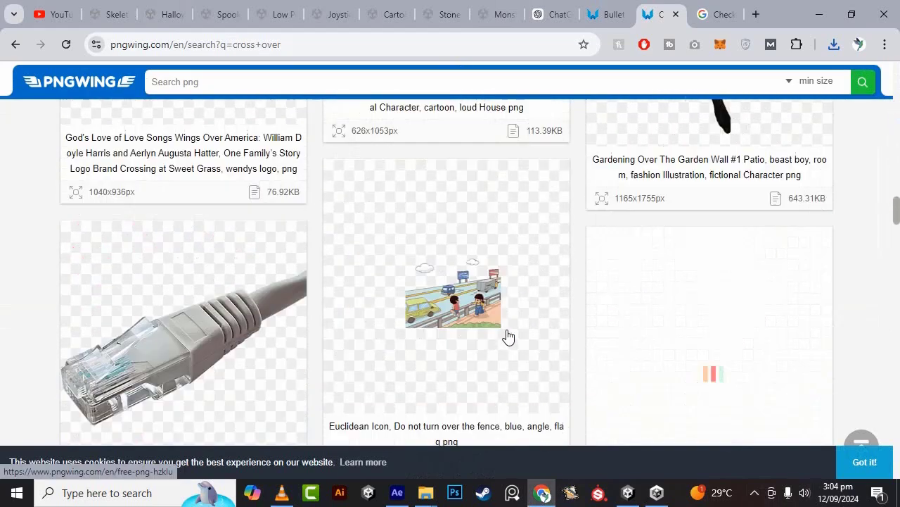
pyautogui.scroll(-4, 510, 331)
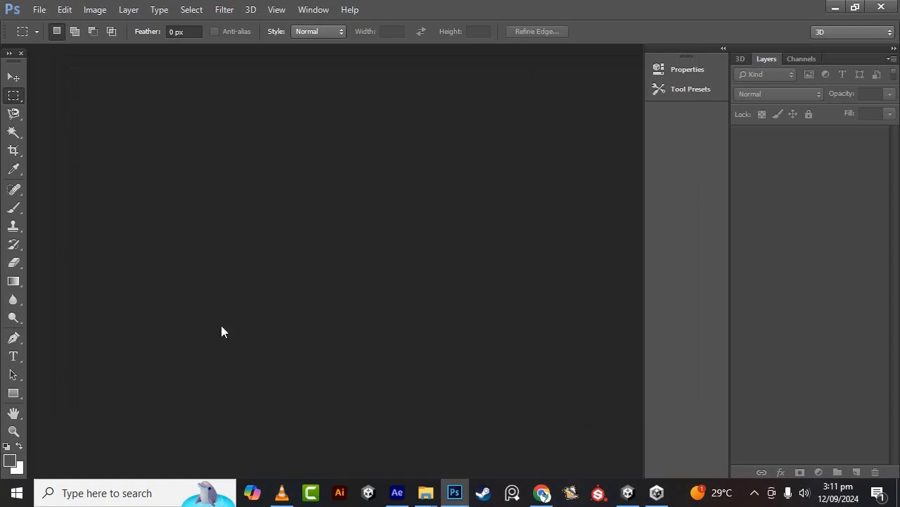
pyautogui.click(40, 9)
pyautogui.moveTo(65, 9)
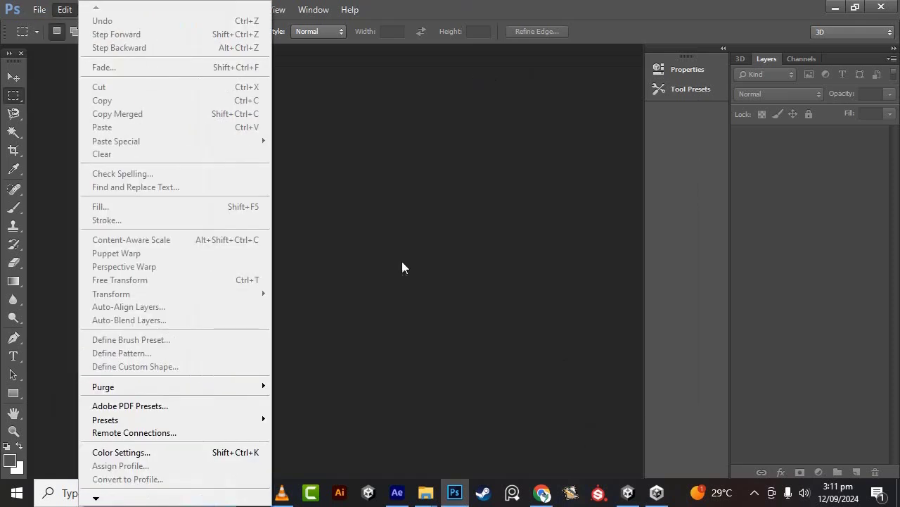
pyautogui.click(461, 416)
pyautogui.moveTo(426, 489)
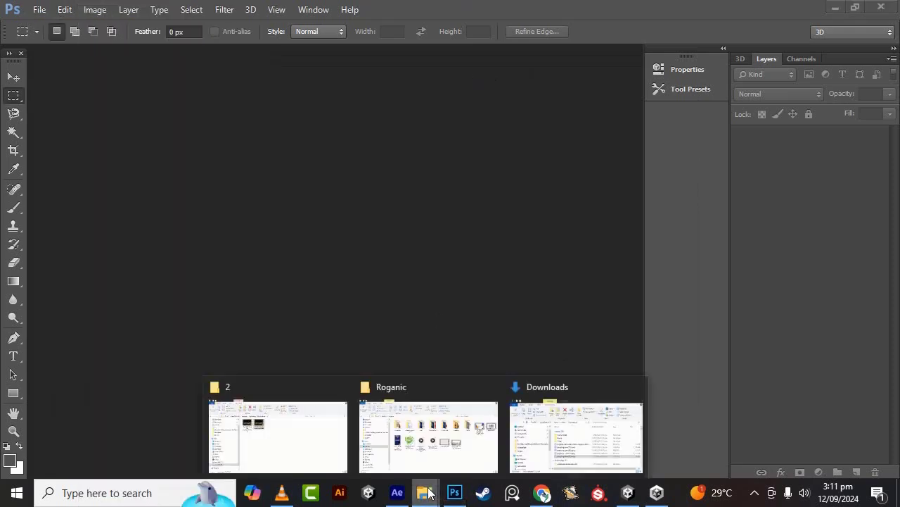
pyautogui.click(574, 424)
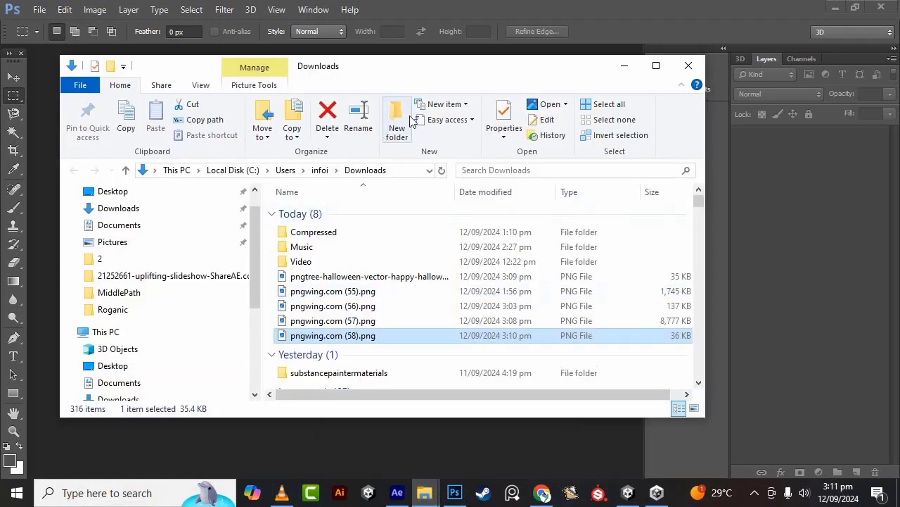
pyautogui.moveTo(439, 69); pyautogui.dragTo(578, 115)
pyautogui.click(547, 5)
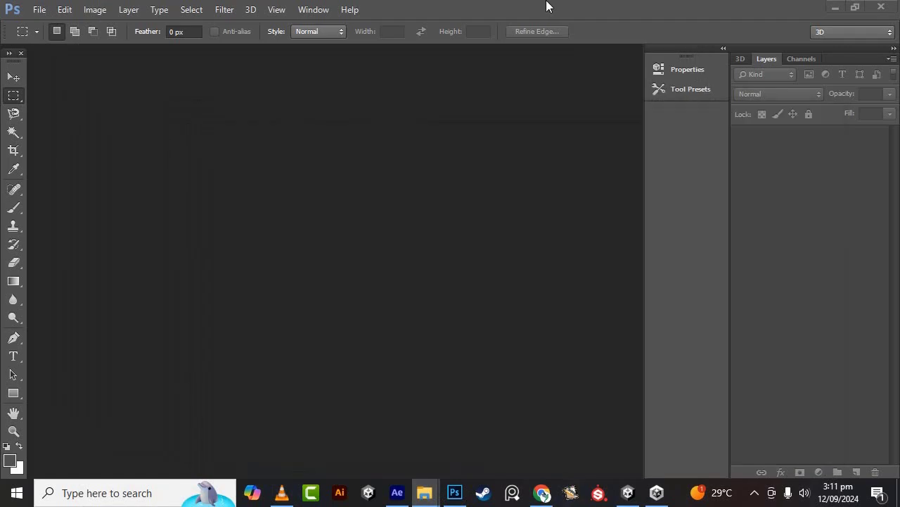
# Step: Create a new document 500 pixels wide and 500 pixels high with a resolution of 150 pixels/inch
pyautogui.click(39, 10)
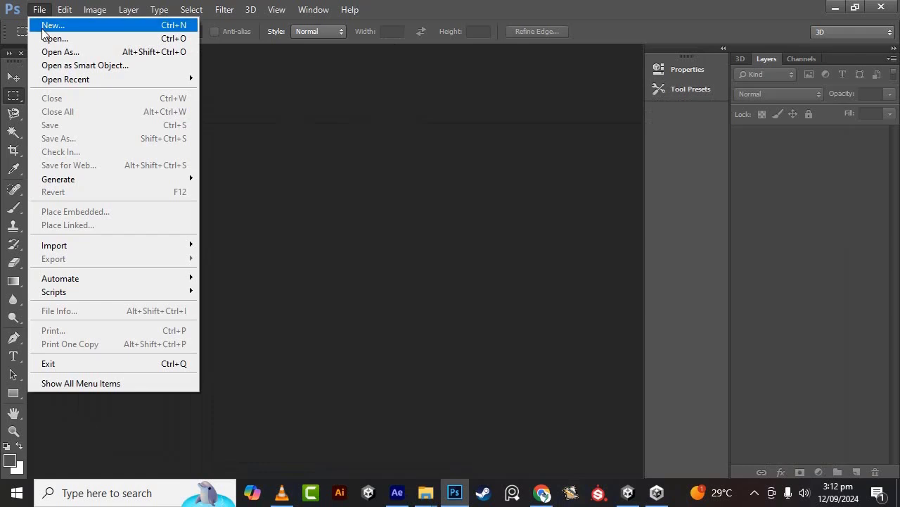
pyautogui.click(31, 24)
pyautogui.doubleClick(413, 154)
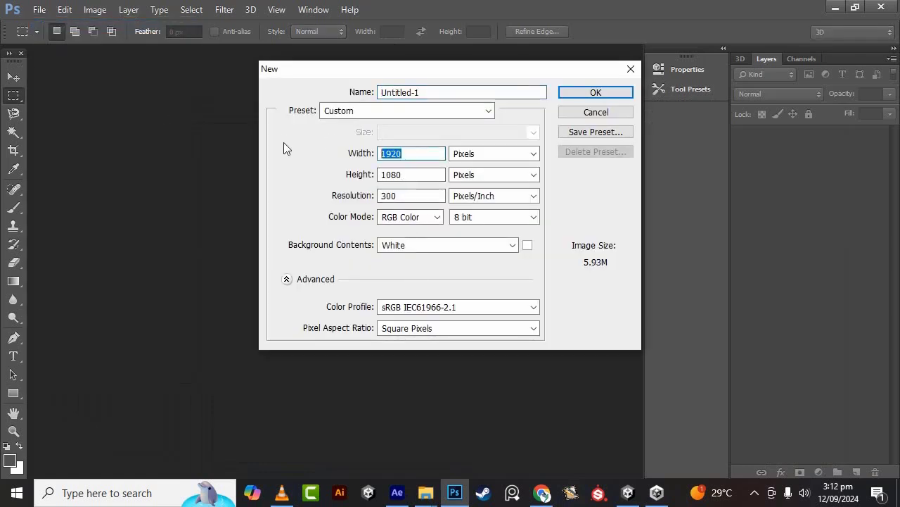
pyautogui.write('500')
pyautogui.press('Tab')
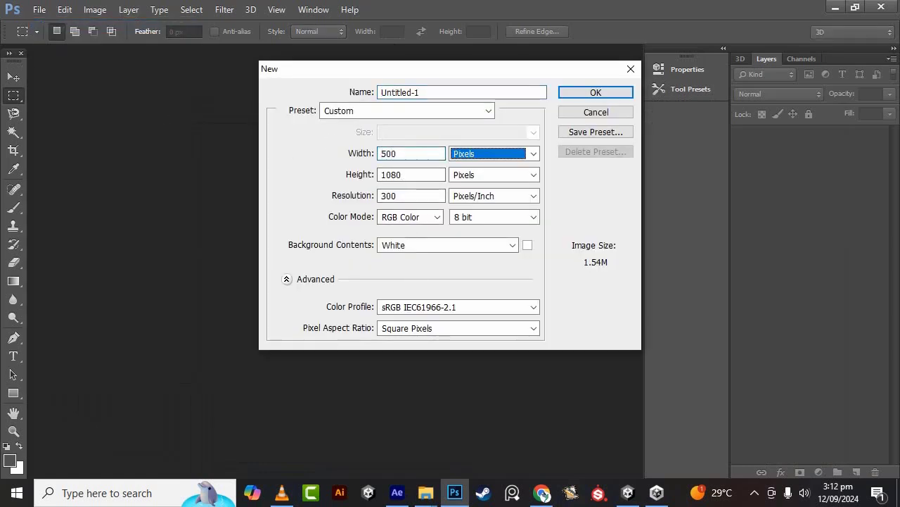
pyautogui.press('Tab')
pyautogui.write('500')
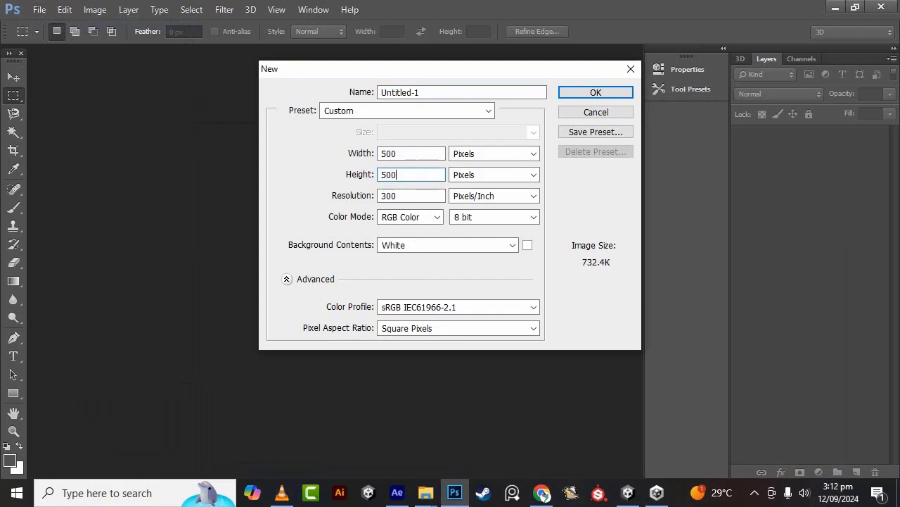
pyautogui.press('Tab')
pyautogui.press('Tab')
pyautogui.write('150')
pyautogui.press('Return')
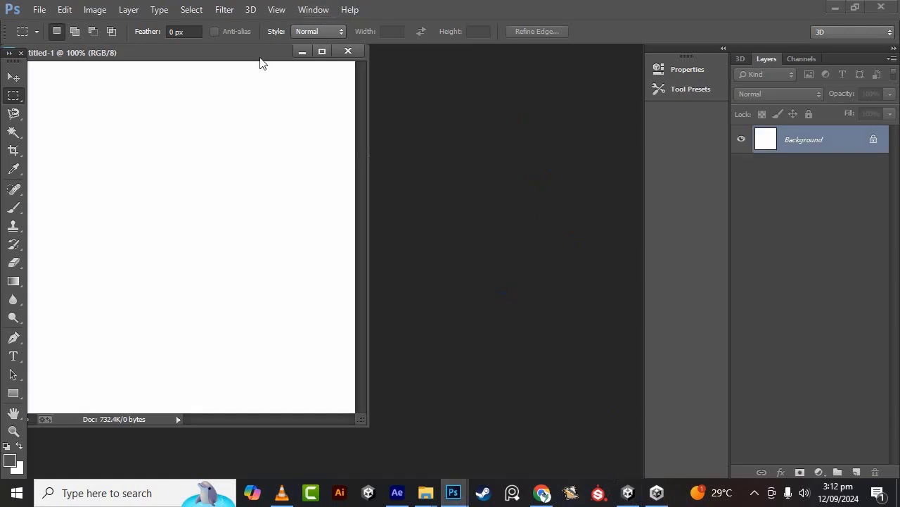
# Step: Convert the locked Background into the regular layer Layer 0 and dock the floating document window
pyautogui.doubleClick(806, 149)
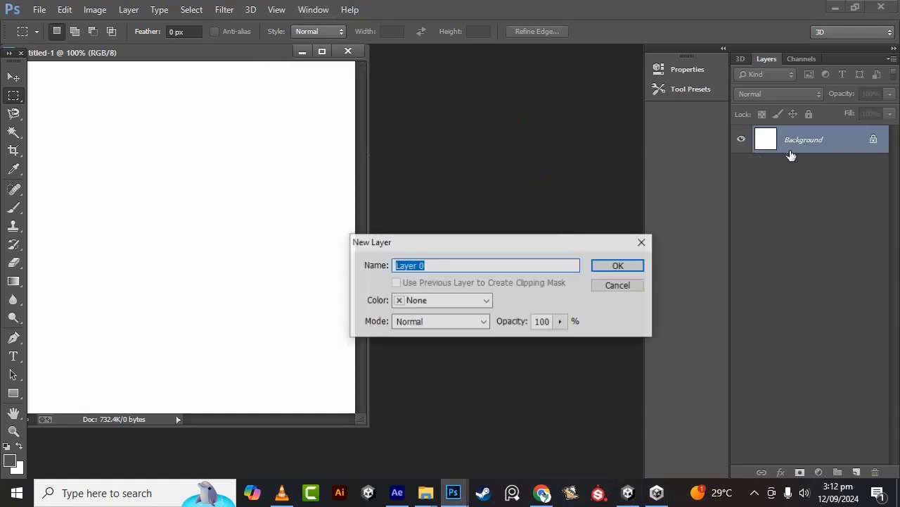
pyautogui.click(613, 263)
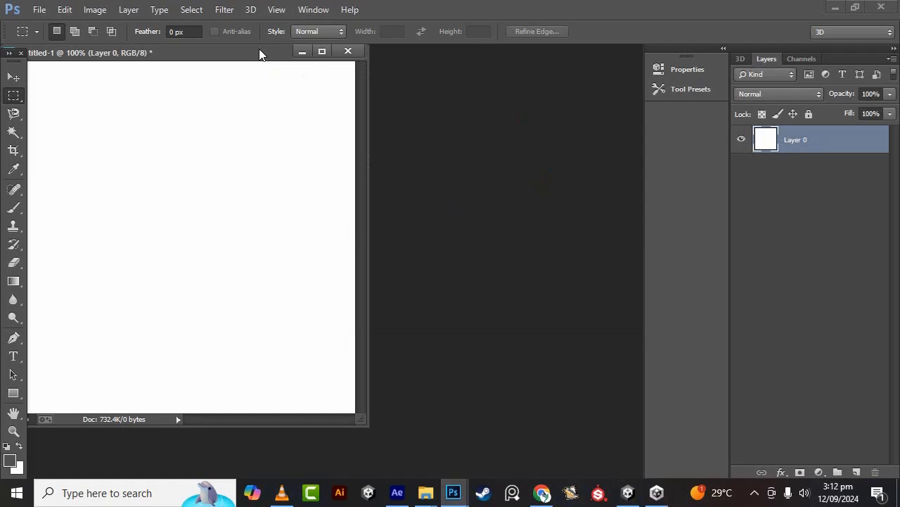
pyautogui.moveTo(259, 48); pyautogui.dragTo(436, 81)
pyautogui.moveTo(348, 84); pyautogui.dragTo(369, 46)
# Step: Place the pngtree-halloween image and pngwing.com (55) to (58) PNG files from Downloads onto the canvas
pyautogui.moveTo(423, 496)
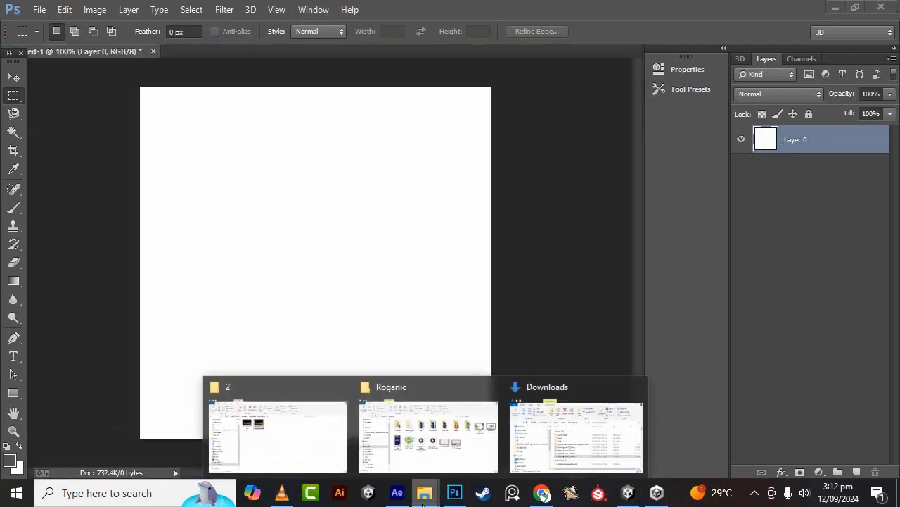
pyautogui.click(541, 459)
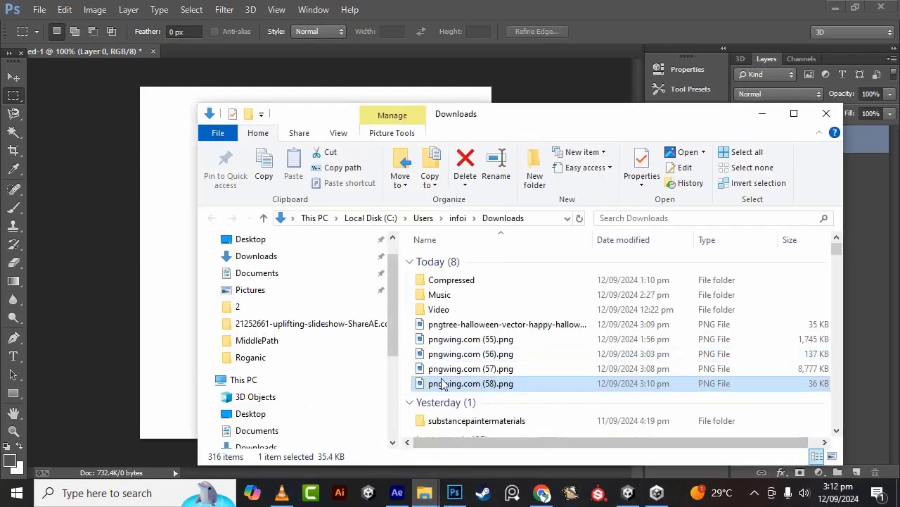
pyautogui.keyDown('shift'); pyautogui.click(510, 336); pyautogui.keyUp('shift')
pyautogui.keyDown('shift'); pyautogui.click(509, 329); pyautogui.keyUp('shift')
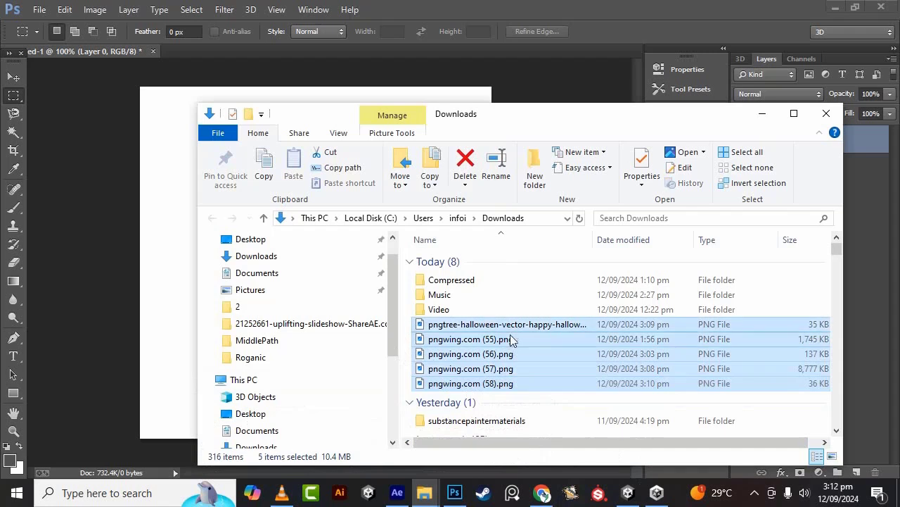
pyautogui.moveTo(511, 368); pyautogui.dragTo(167, 303)
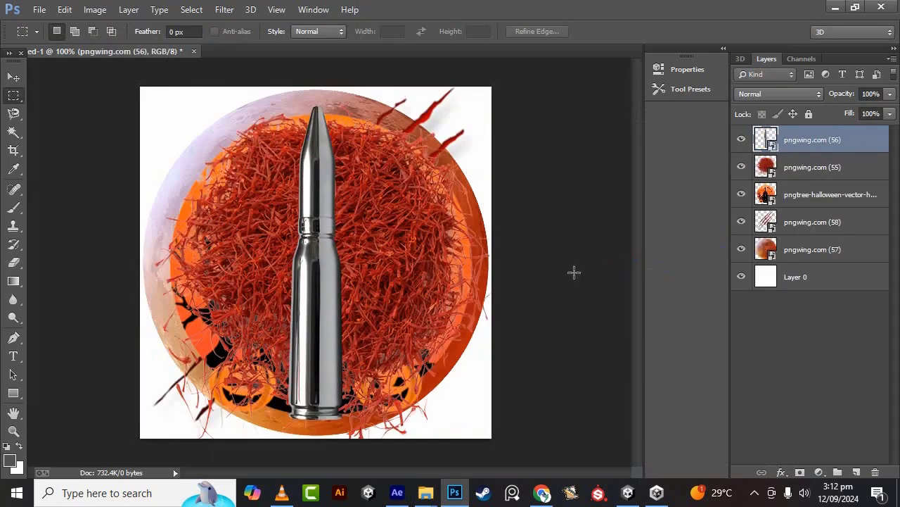
pyautogui.press('Return')
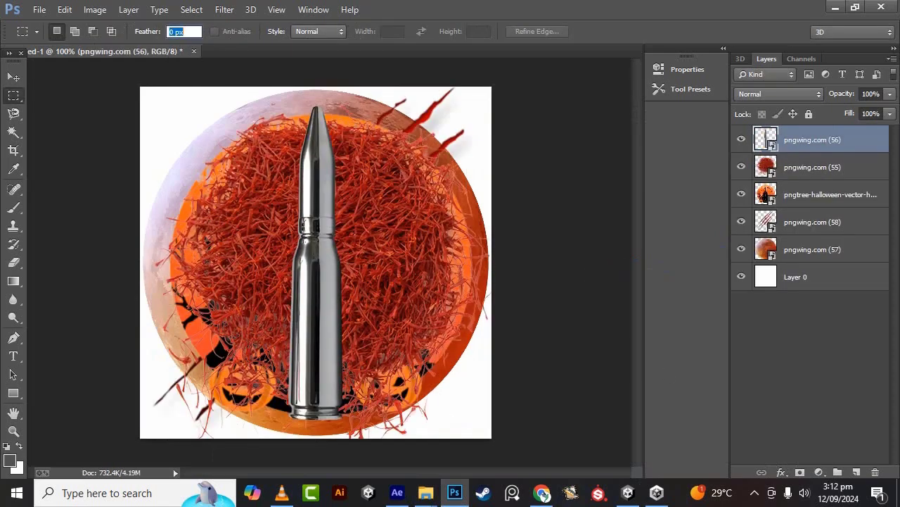
# Step: Delete the red-threads layer pngwing.com (55) and the white Layer 0
pyautogui.click(813, 278)
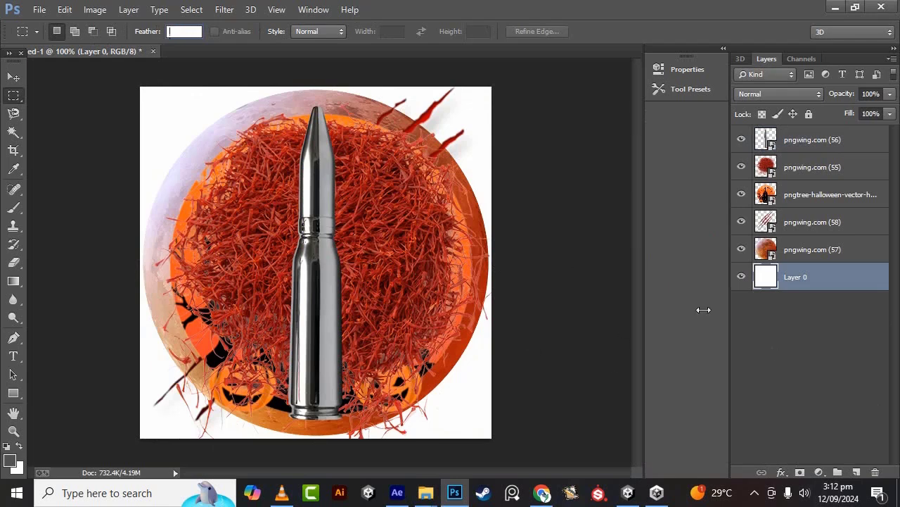
pyautogui.click(809, 168)
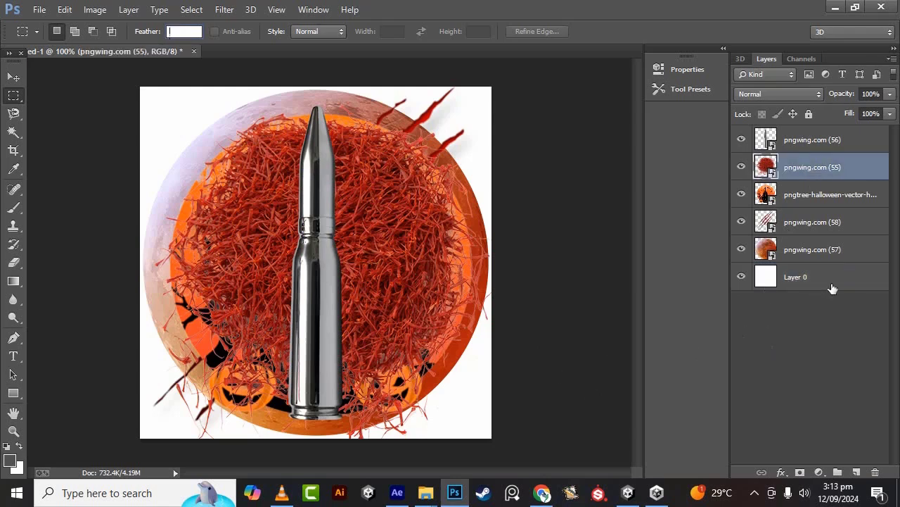
pyautogui.click(14, 77)
pyautogui.click(453, 197)
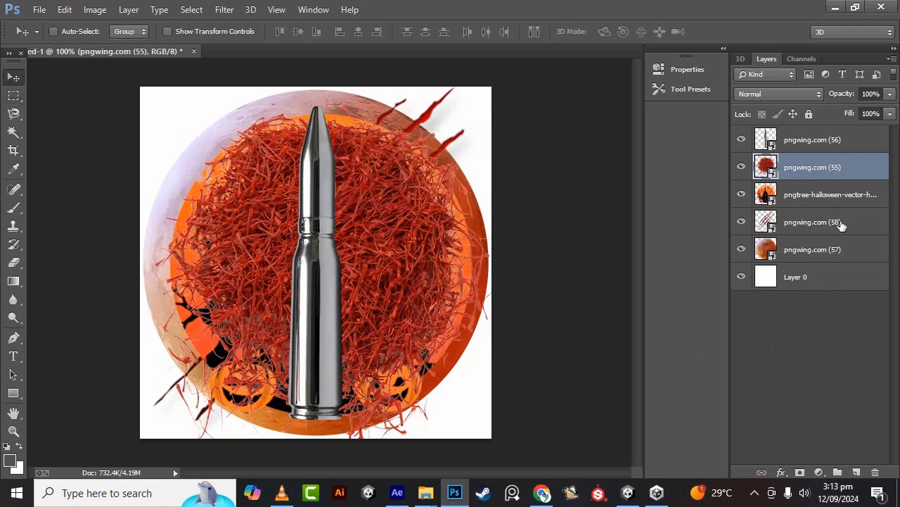
pyautogui.press('Delete')
pyautogui.click(802, 249)
pyautogui.press('Delete')
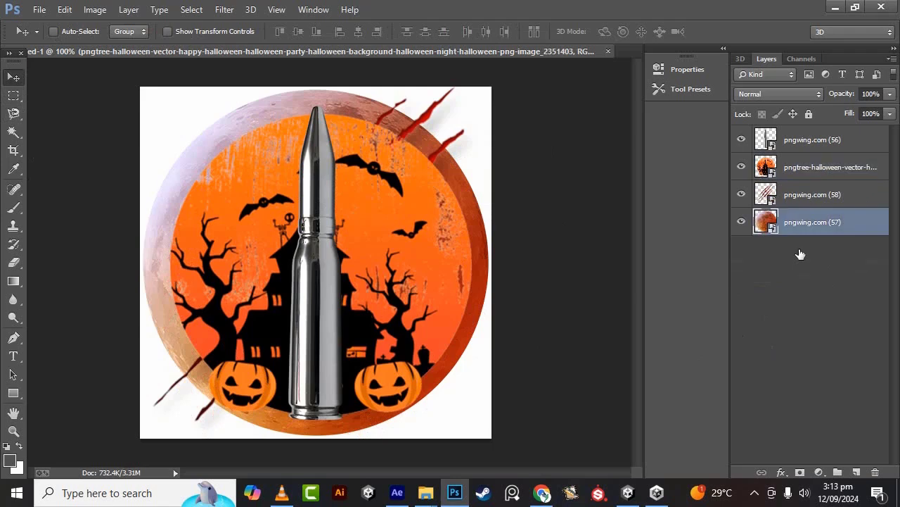
pyautogui.click(800, 255)
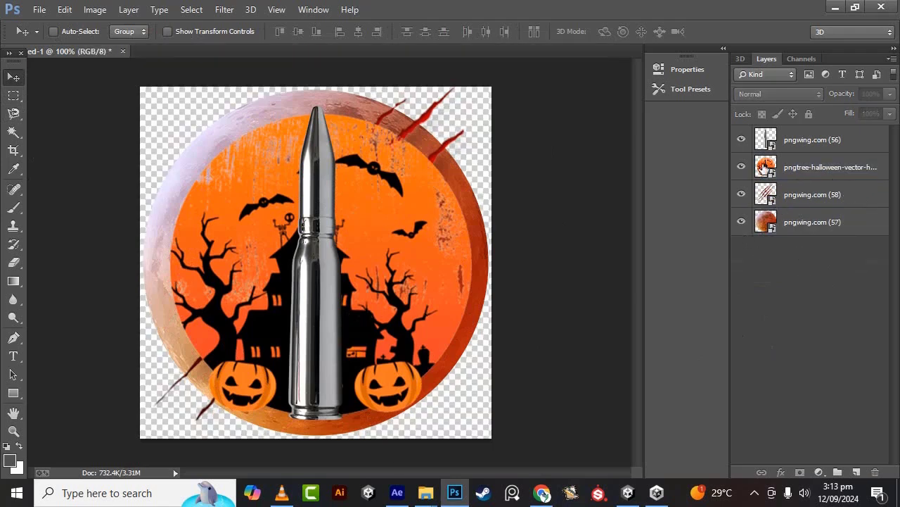
# Step: Hide the bullet, scratch and halloween layers, leaving only the moon layer pngwing.com (57) shown
pyautogui.click(742, 140)
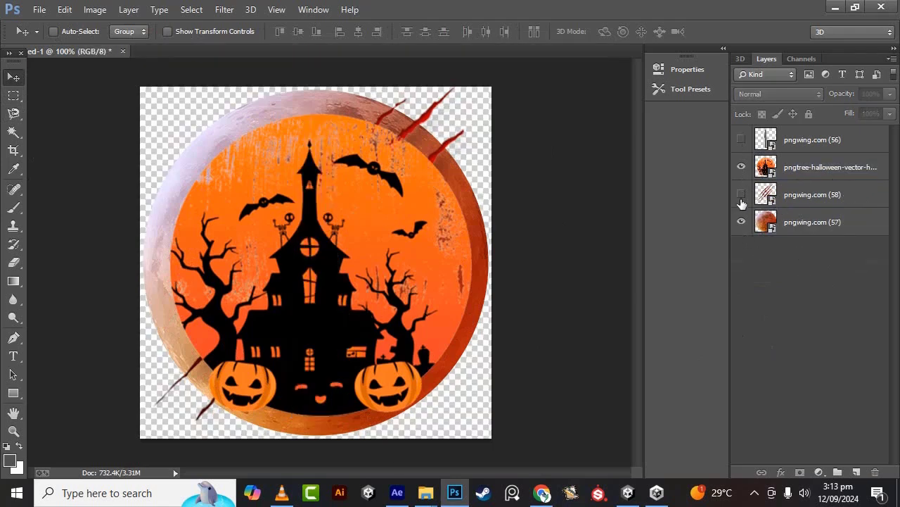
pyautogui.click(742, 194)
pyautogui.click(742, 167)
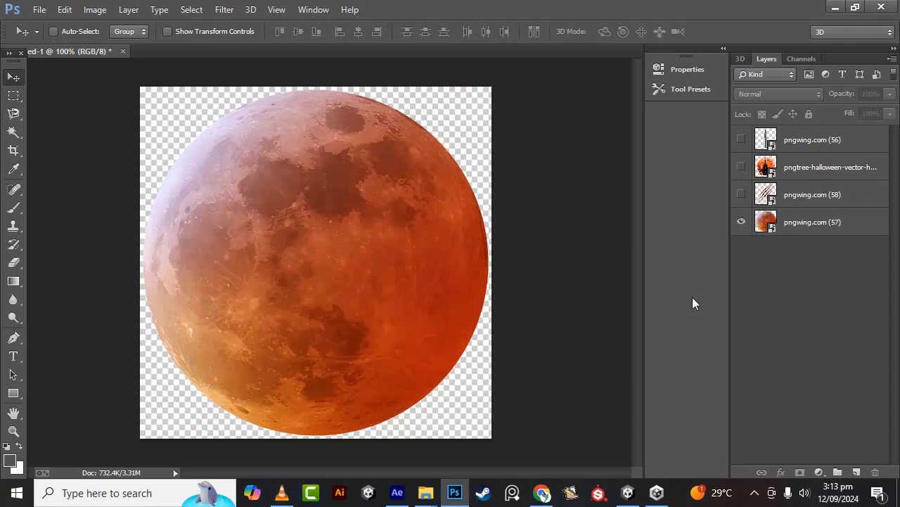
# Step: Save the moon image to the Desktop as a PNG named moon, with smallest compression and no interlacing
pyautogui.click(39, 9)
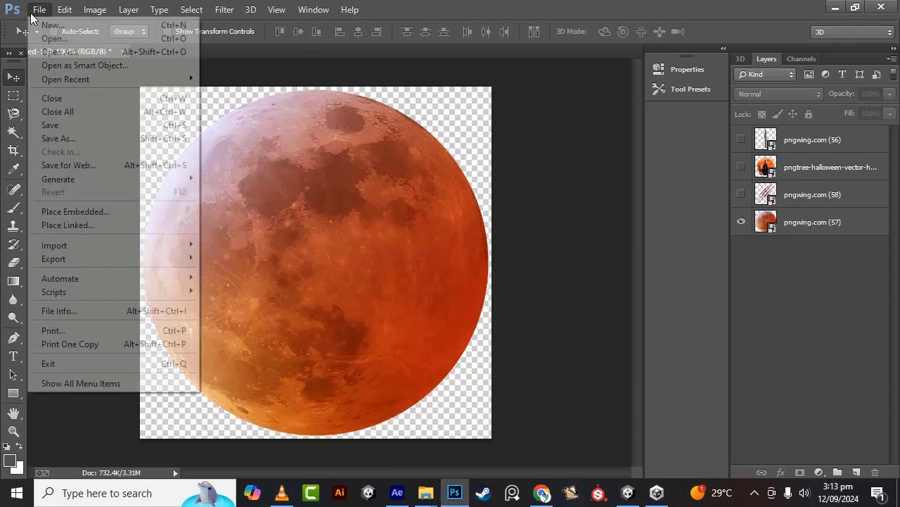
pyautogui.click(63, 139)
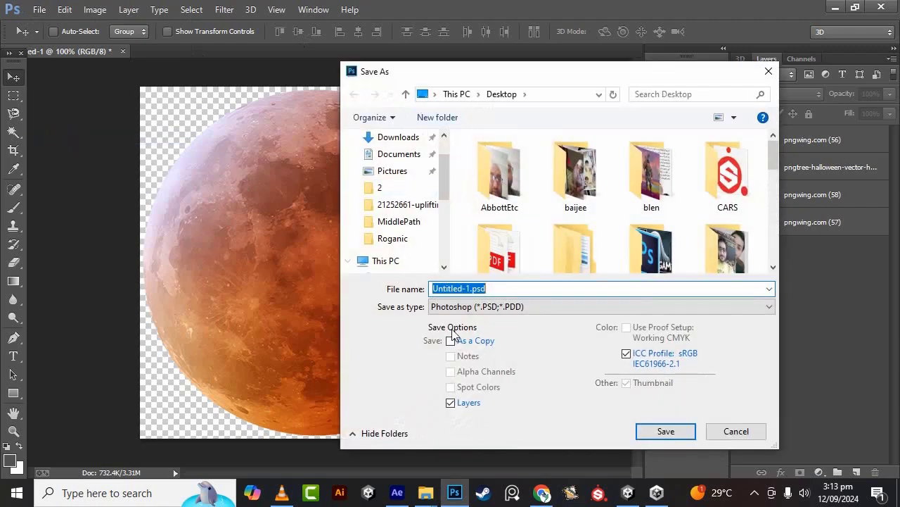
pyautogui.scroll(-1, 539, 222)
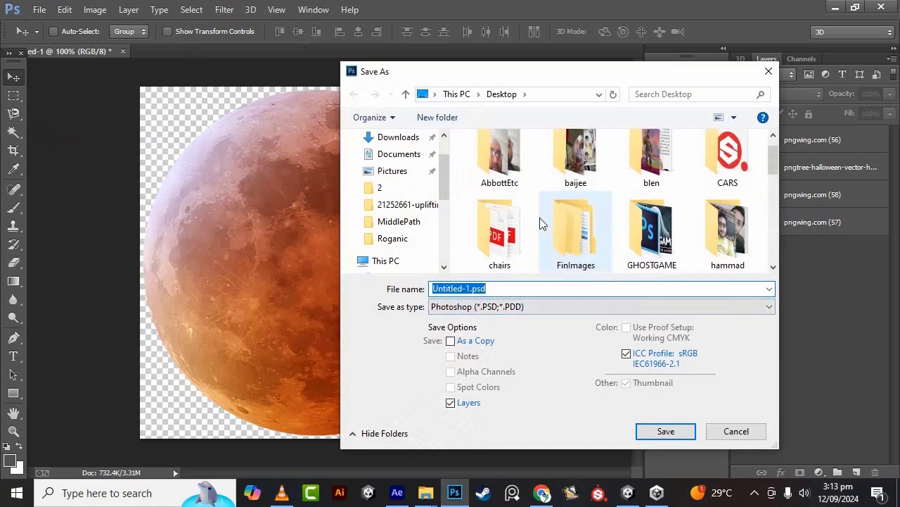
pyautogui.rightClick(541, 219)
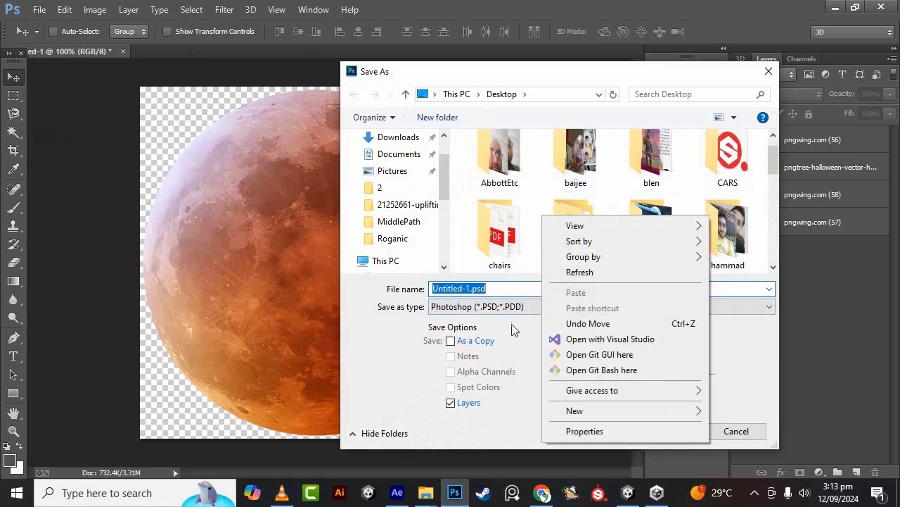
pyautogui.click(481, 312)
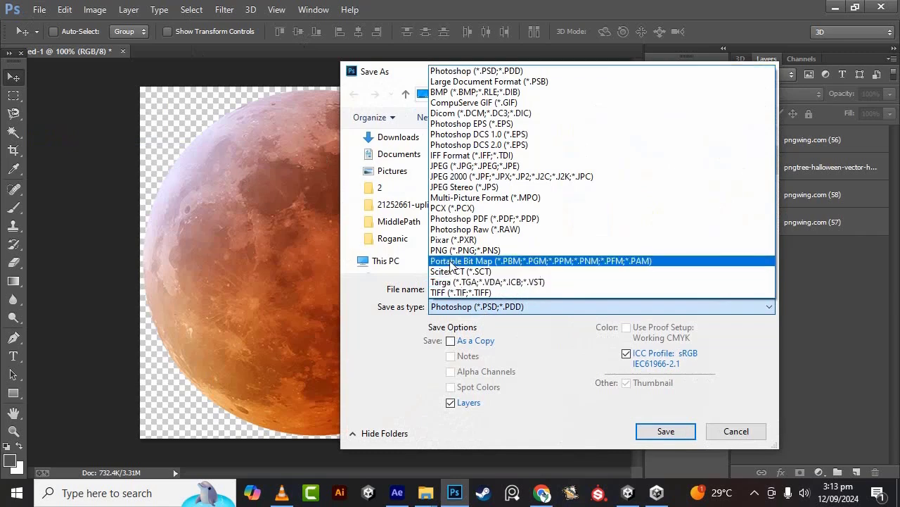
pyautogui.click(454, 250)
pyautogui.write('moon')
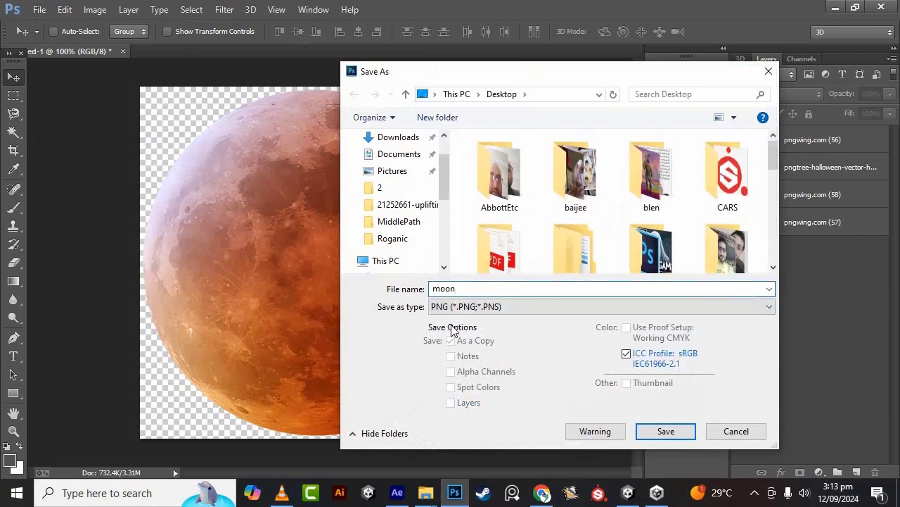
pyautogui.click(642, 430)
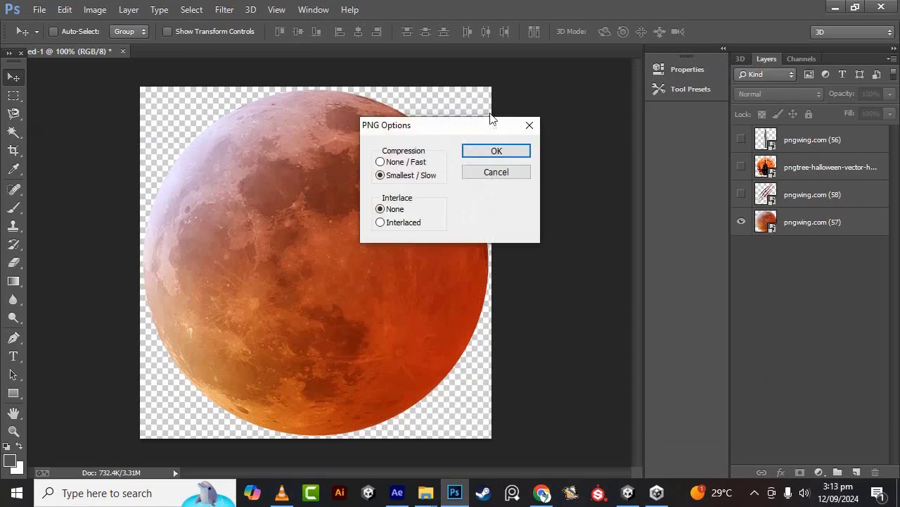
pyautogui.click(497, 150)
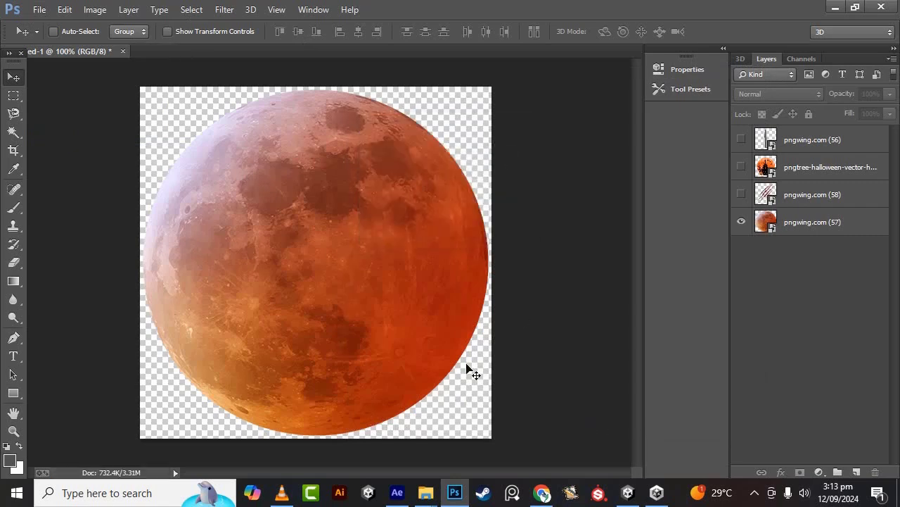
# Step: Switch to File Explorer, locate moon.png on the Desktop and check its file type, dimensions and size
pyautogui.moveTo(427, 498)
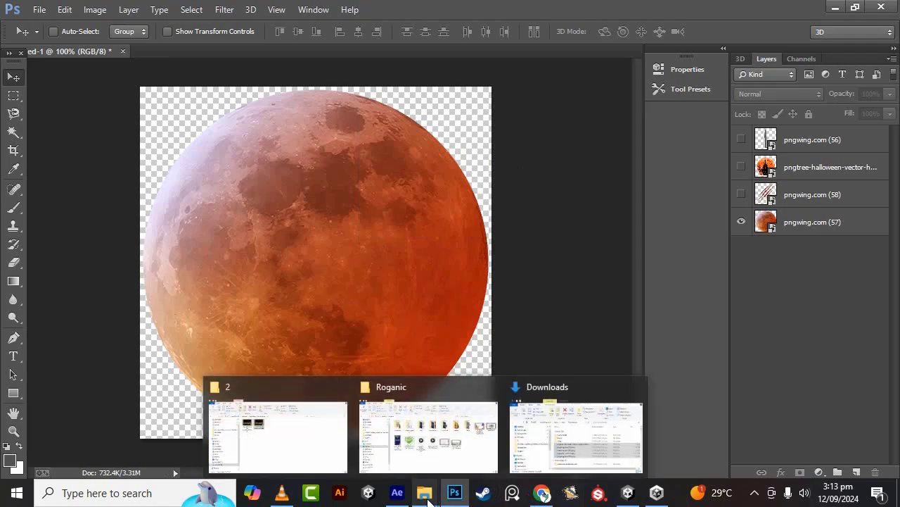
pyautogui.click(419, 433)
pyautogui.click(57, 132)
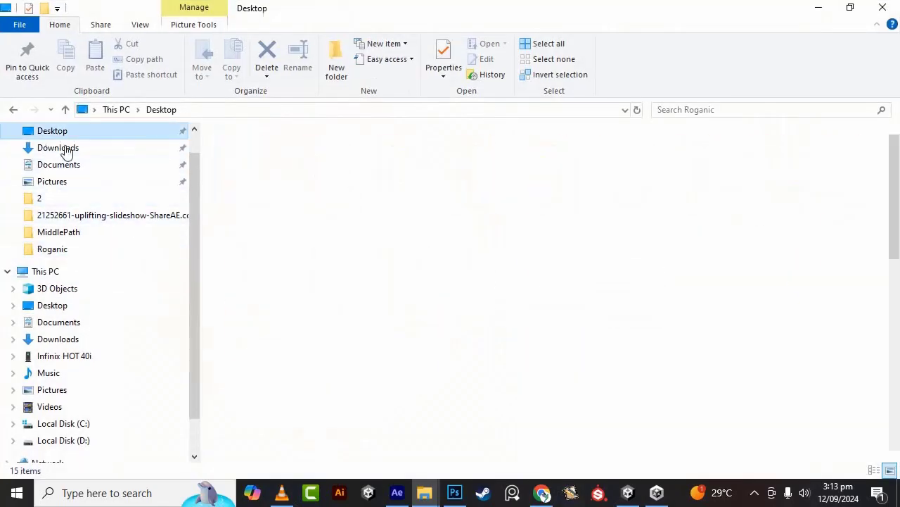
pyautogui.scroll(-10, 568, 352)
pyautogui.scroll(-1, 568, 352)
pyautogui.click(465, 314)
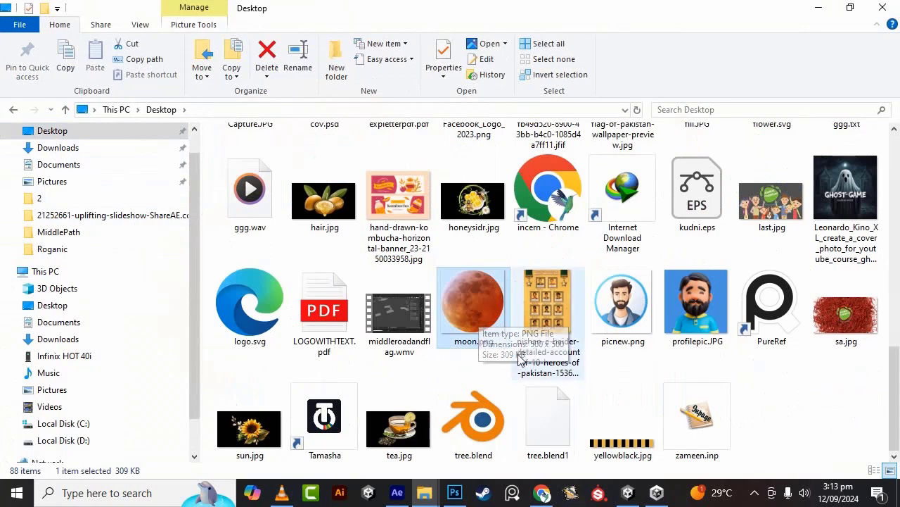
pyautogui.click(781, 389)
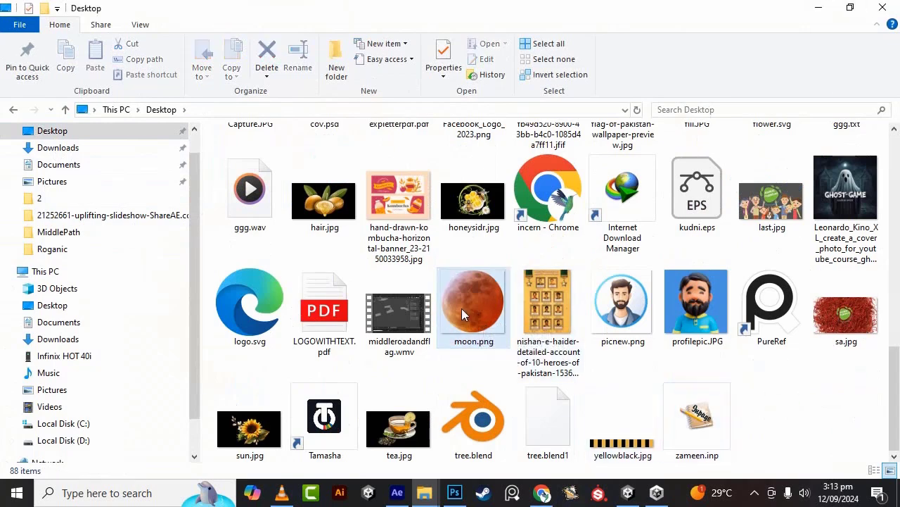
pyautogui.moveTo(462, 308)
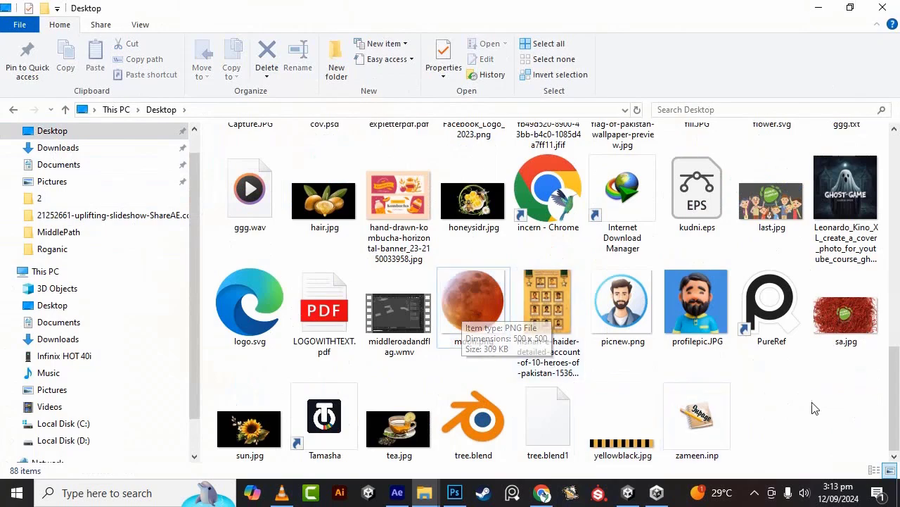
# Step: Return to Photoshop, delete the moon layer pngwing.com (57) and show the red scratch layer pngwing.com (58)
pyautogui.click(816, 7)
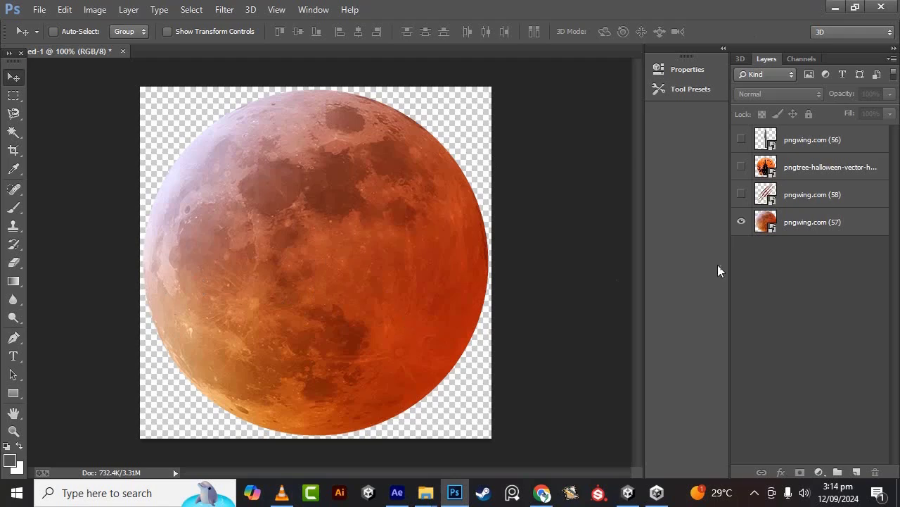
pyautogui.click(809, 223)
pyautogui.press('Delete')
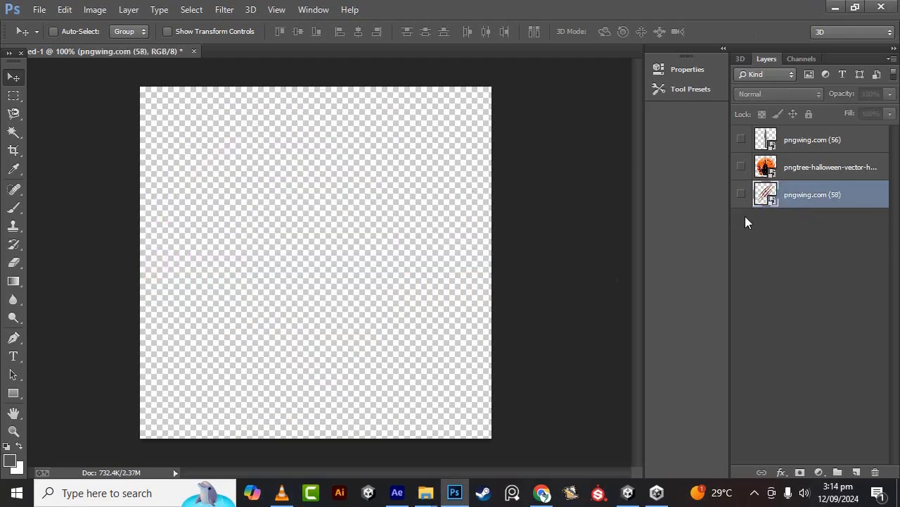
pyautogui.click(741, 196)
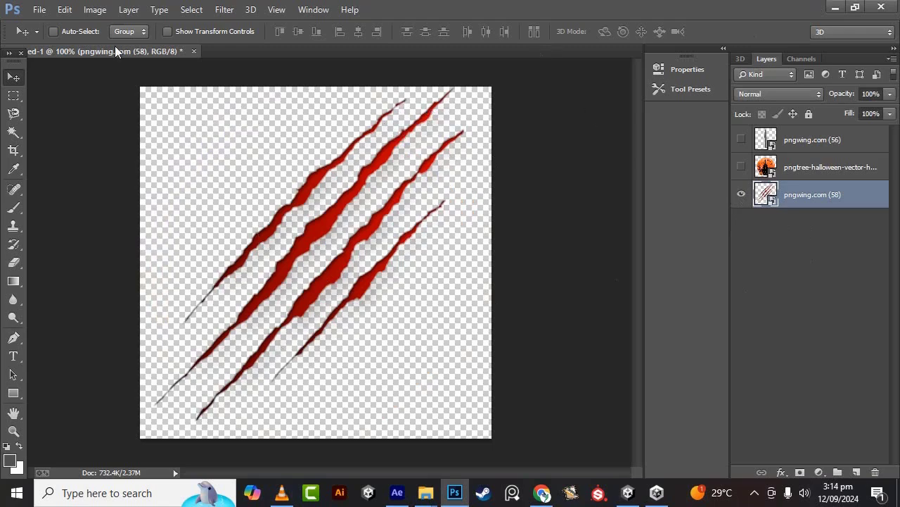
# Step: Start saving the red scratch image to the Desktop as a new file with Save As
pyautogui.click(38, 9)
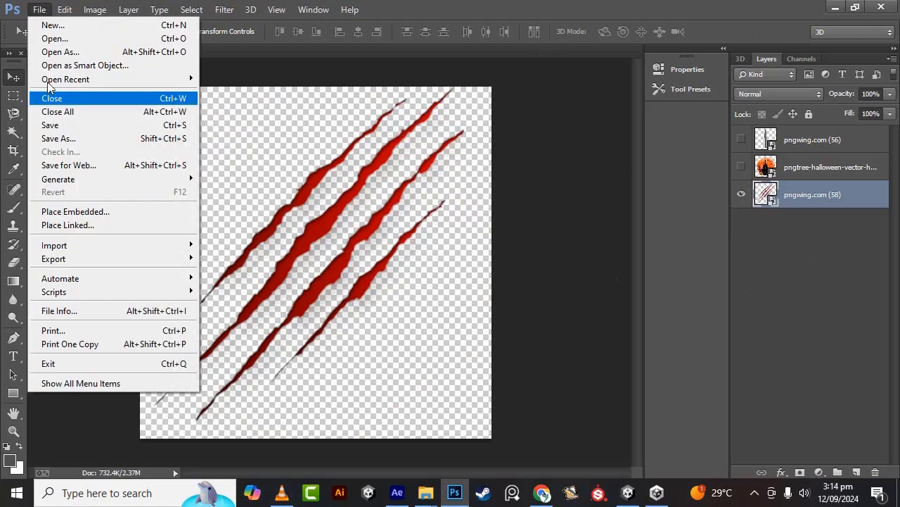
pyautogui.click(60, 137)
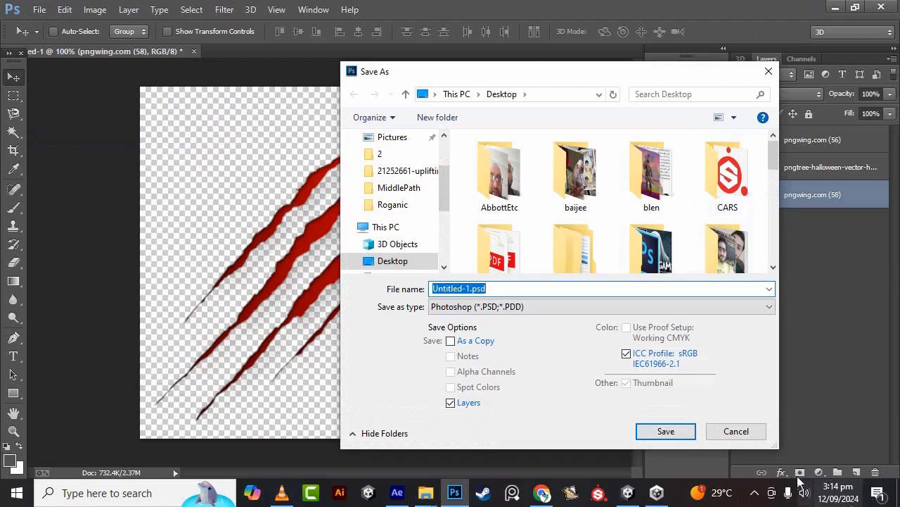
pyautogui.click(757, 494)
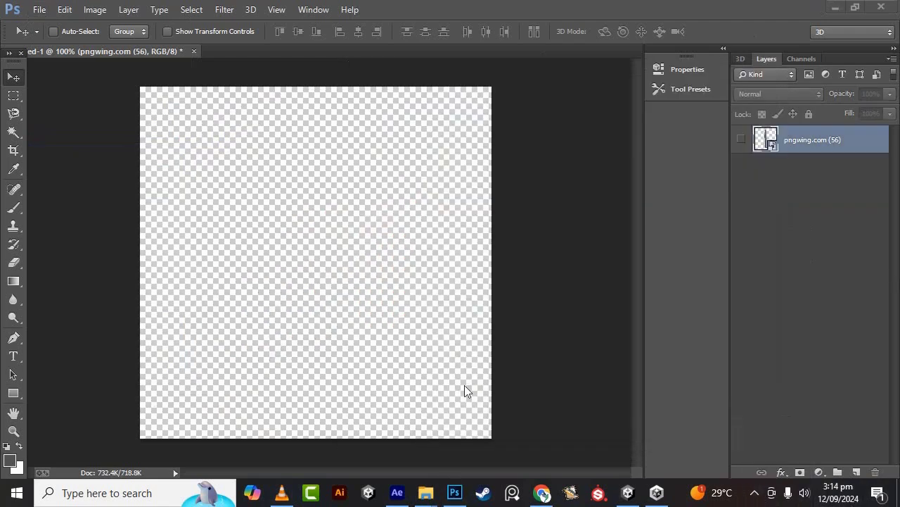
# Step: Draw a rectangle shape about 174 x 126 px at the canvas's left edge, around mid-height, with the Rectangle Tool
pyautogui.click(12, 397)
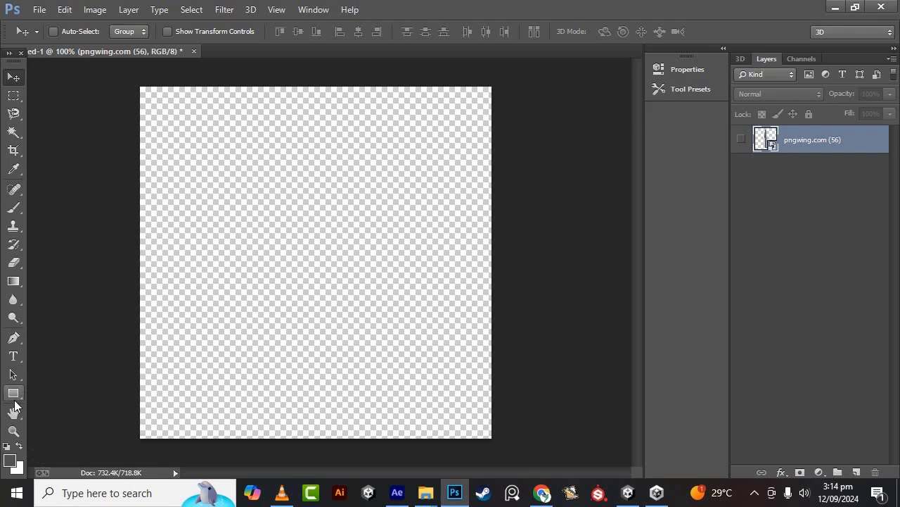
pyautogui.click(14, 400)
pyautogui.click(14, 399)
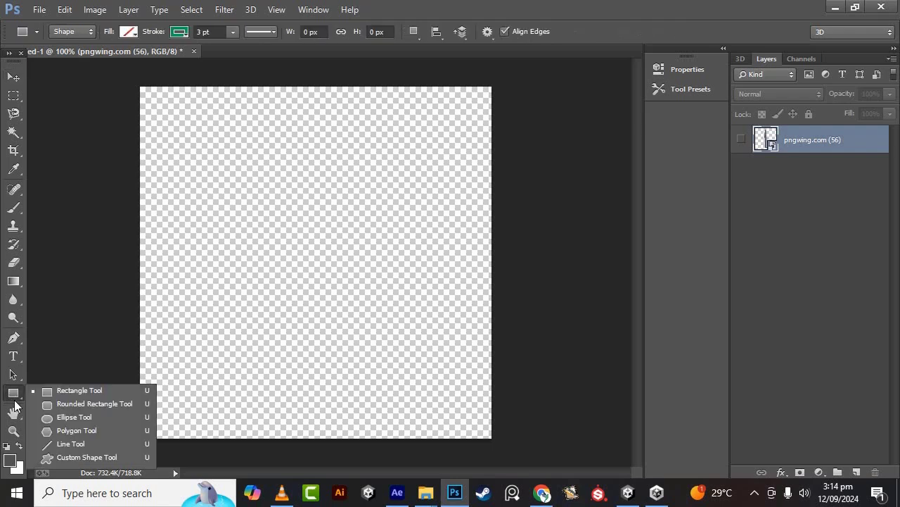
pyautogui.click(66, 386)
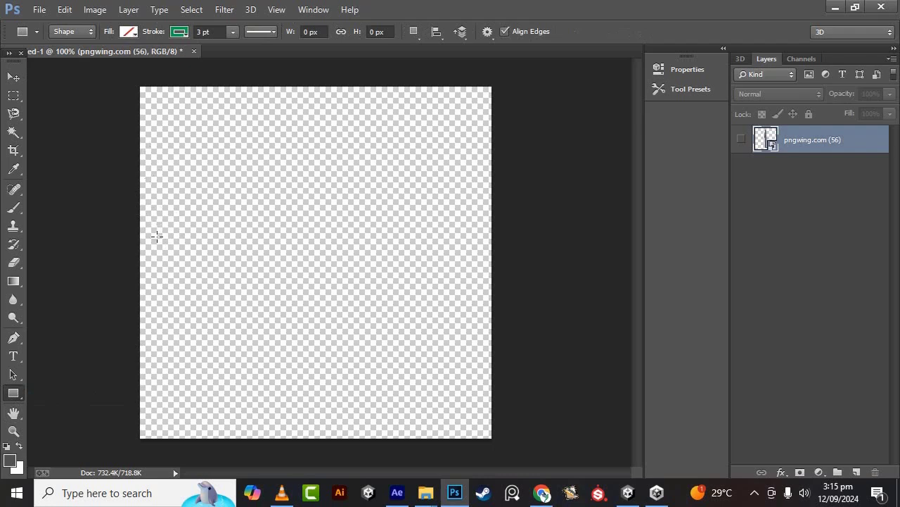
pyautogui.moveTo(150, 200); pyautogui.dragTo(272, 289)
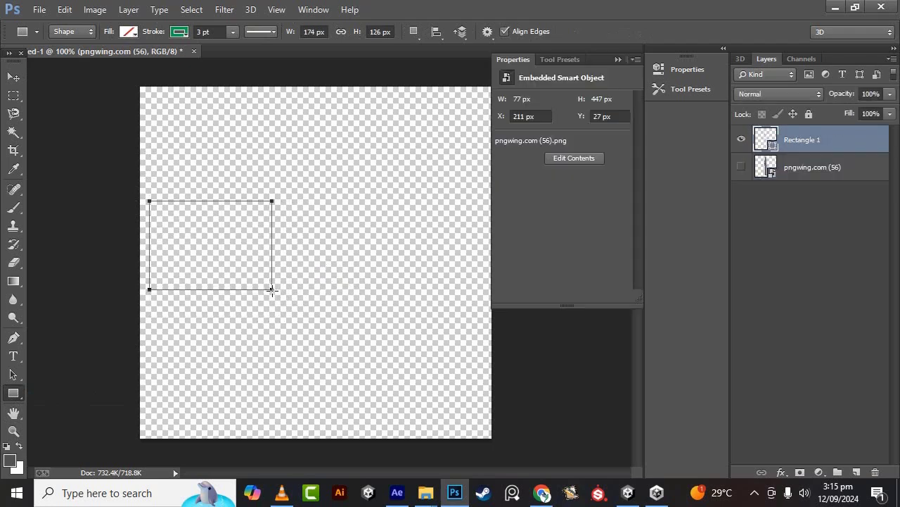
# Step: Remove the rectangle's green stroke and set its fill to white
pyautogui.click(179, 32)
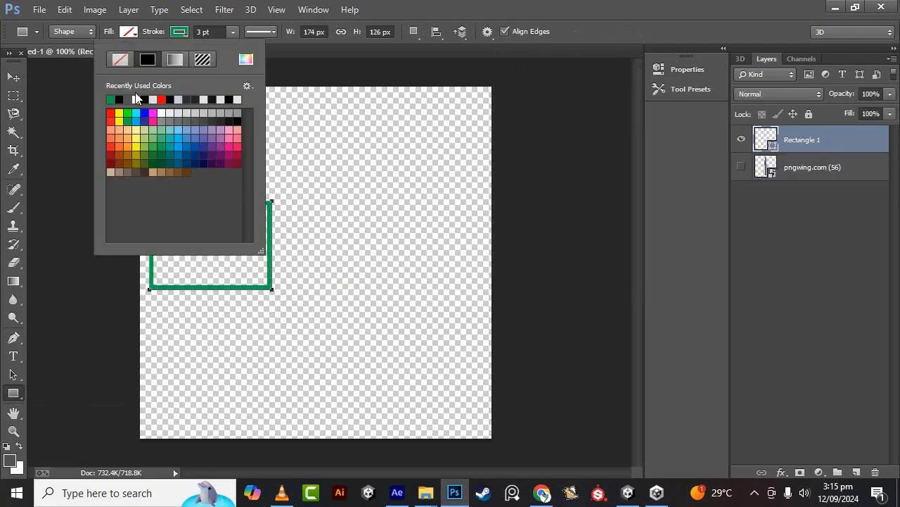
pyautogui.click(127, 58)
pyautogui.click(137, 31)
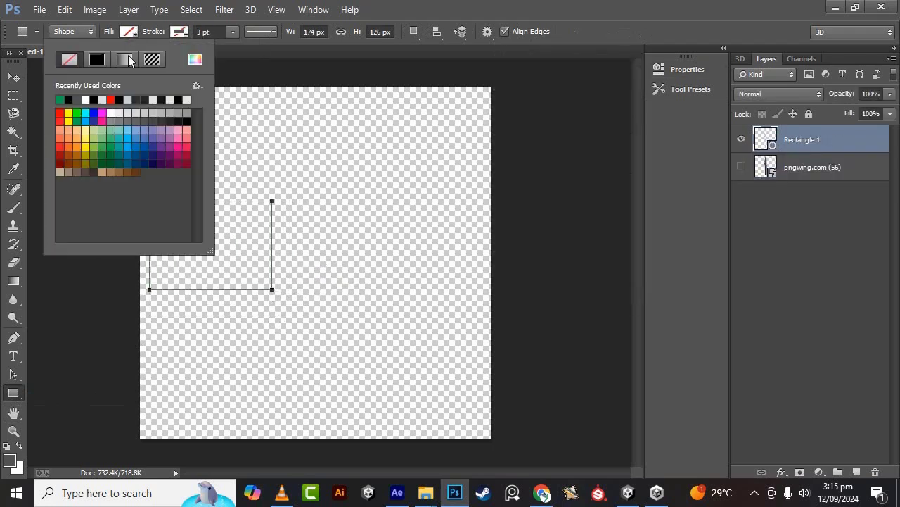
pyautogui.click(93, 99)
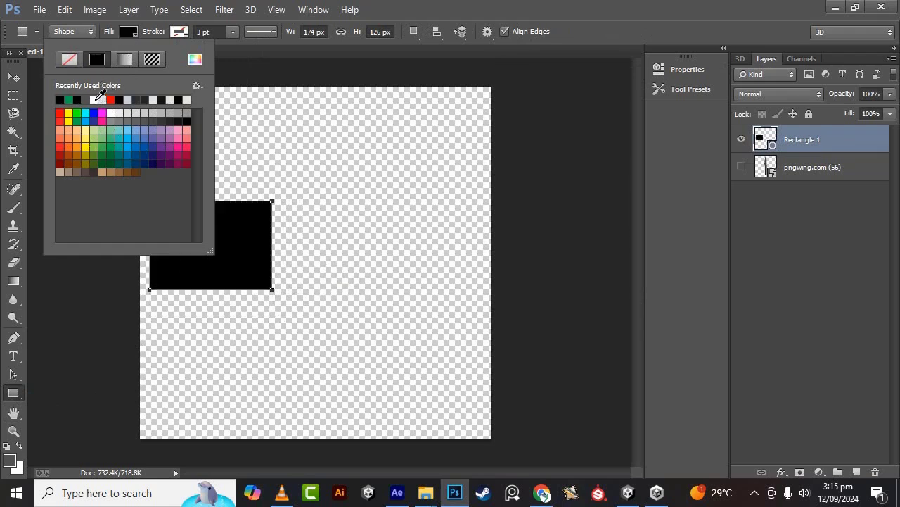
pyautogui.click(97, 100)
# Step: Skew the white rectangle so its lower-right and upper-right corners move inward by about 4.6° each
pyautogui.click(13, 76)
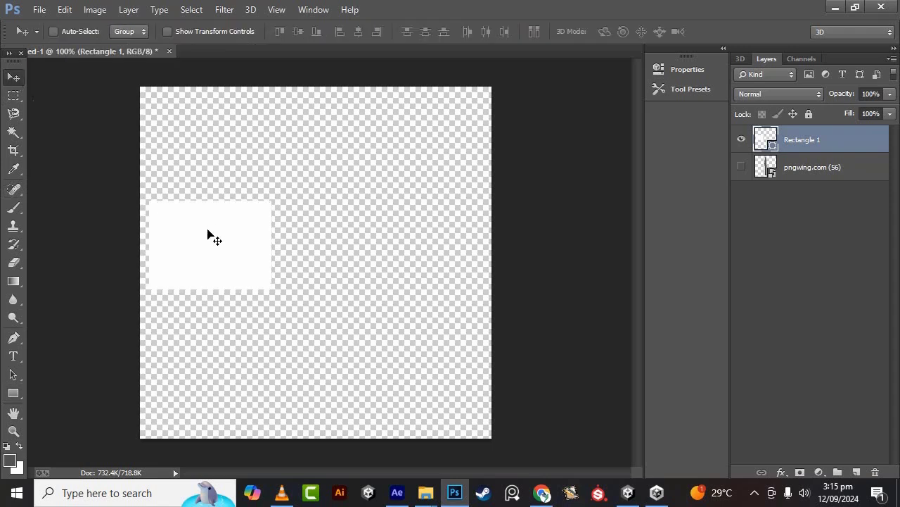
pyautogui.hotkey('ctrl', 't')
pyautogui.rightClick(255, 227)
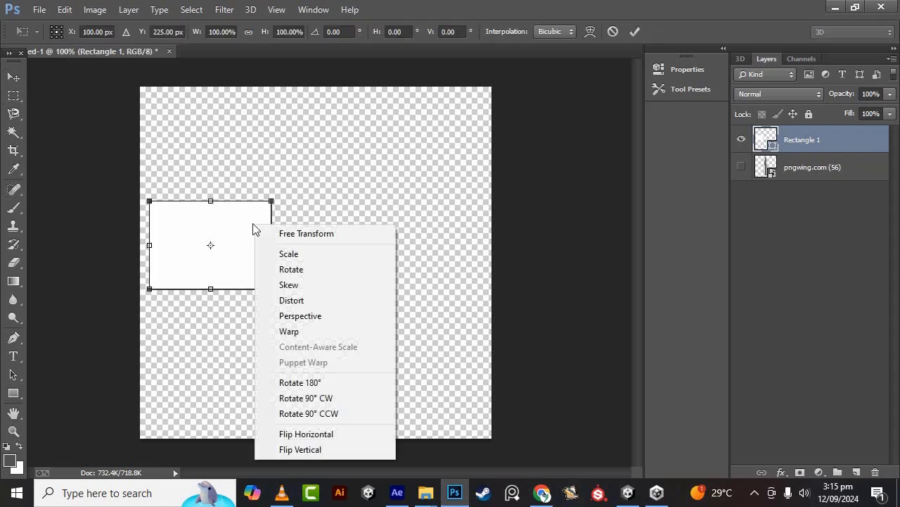
pyautogui.click(281, 287)
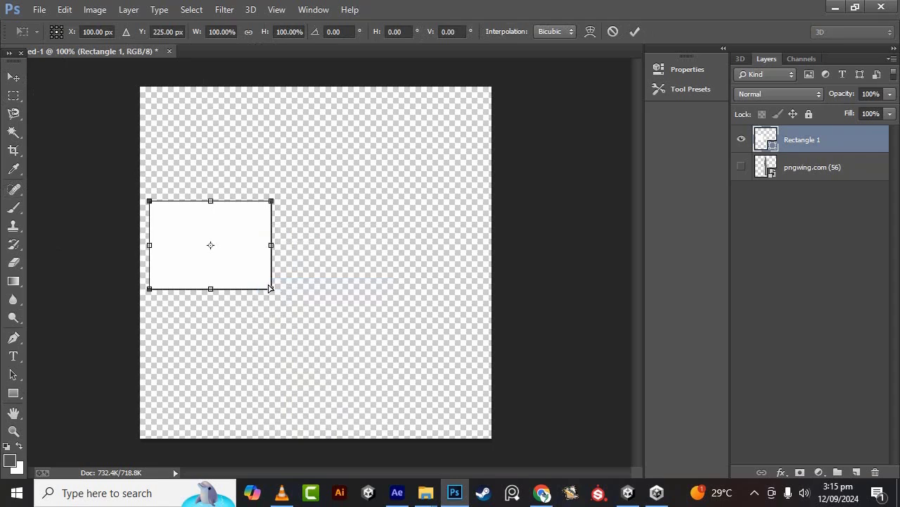
pyautogui.moveTo(273, 289); pyautogui.dragTo(273, 281)
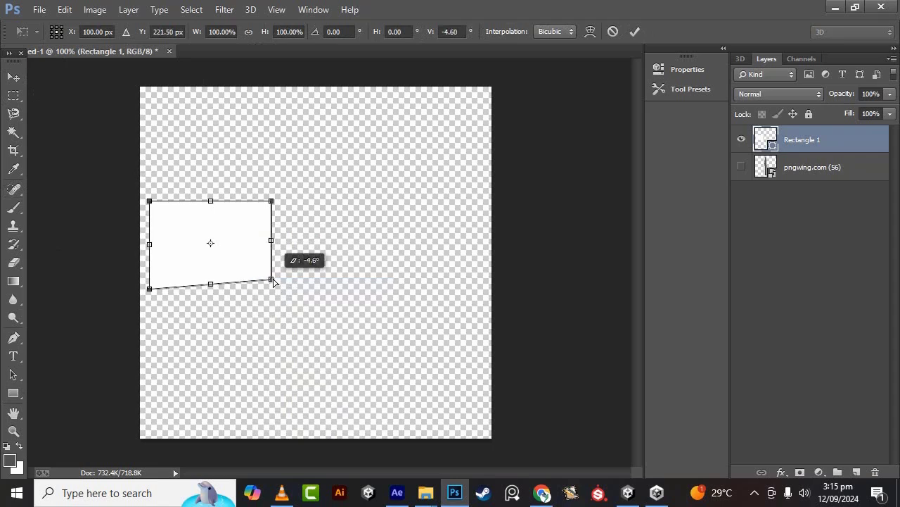
pyautogui.keyDown('alt'); pyautogui.scroll(1, 265, 236); pyautogui.keyUp('alt')
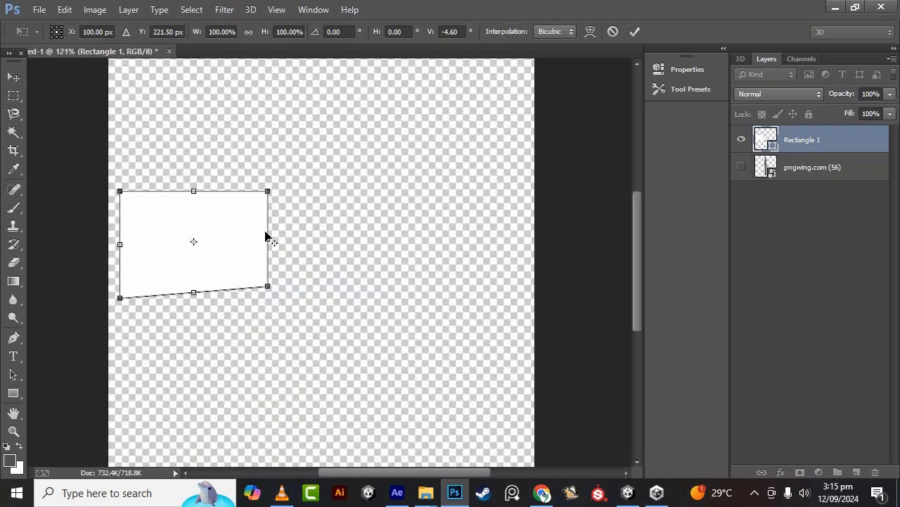
pyautogui.moveTo(272, 197); pyautogui.dragTo(272, 204)
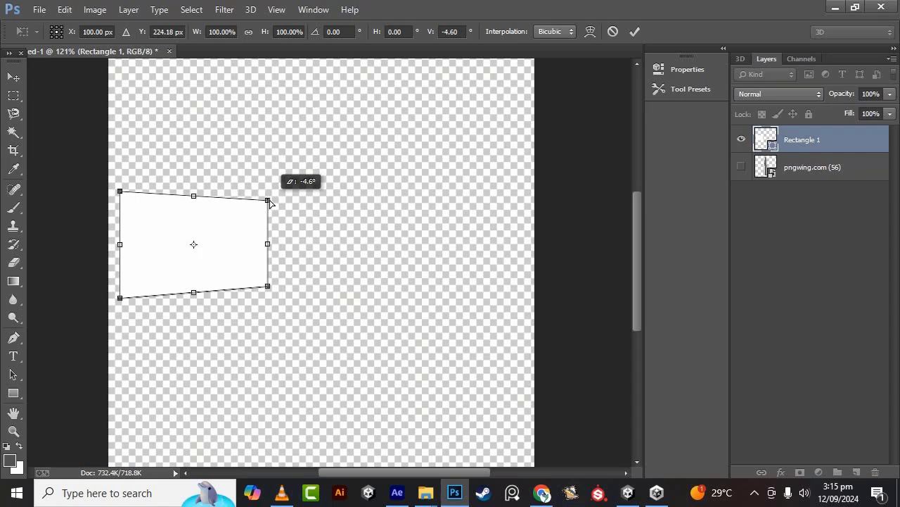
# Step: Skew the shape's two right corners slightly further inward, to about 5.3°, and apply the transformation
pyautogui.press('Tab')
pyautogui.press('Tab')
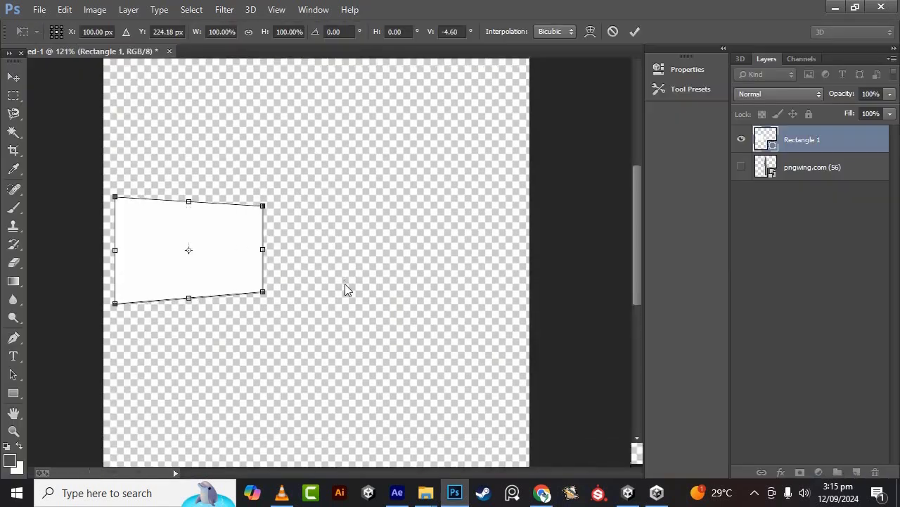
pyautogui.keyDown('alt'); pyautogui.scroll(-3, 357, 284); pyautogui.keyUp('alt')
pyautogui.keyDown('alt'); pyautogui.scroll(2, 354, 289); pyautogui.keyUp('alt')
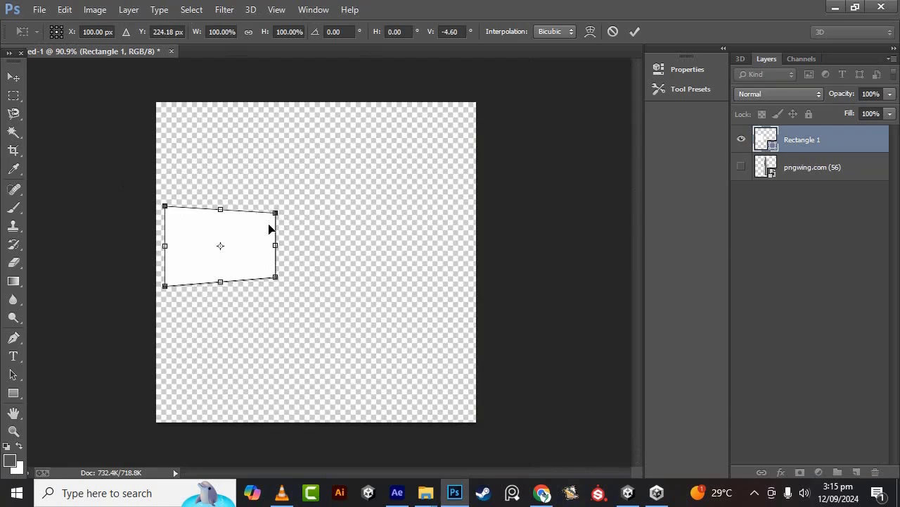
pyautogui.moveTo(276, 215); pyautogui.dragTo(277, 220)
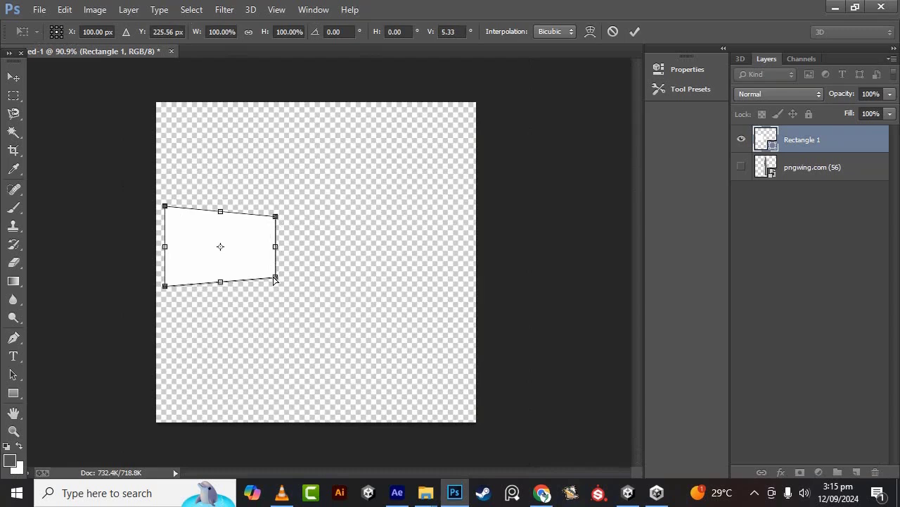
pyautogui.moveTo(275, 278); pyautogui.dragTo(274, 278)
pyautogui.hotkey('ctrl', '+')
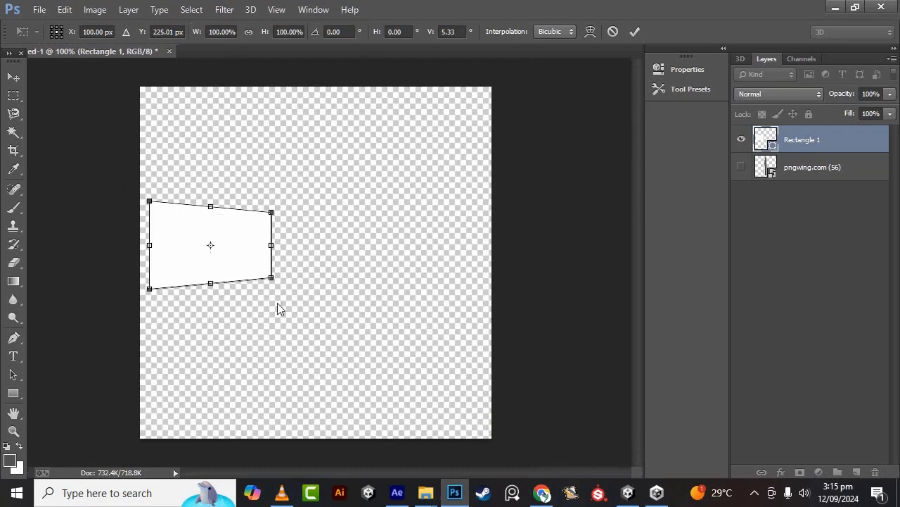
pyautogui.hotkey('alt', 'space')
pyautogui.press('Escape')
pyautogui.press('Return')
# Step: Duplicate the tapered white shape with an offset to the right, partly overlapping the original
pyautogui.keyDown('alt'); pyautogui.moveTo(239, 255); pyautogui.dragTo(294, 250); pyautogui.keyUp('alt')
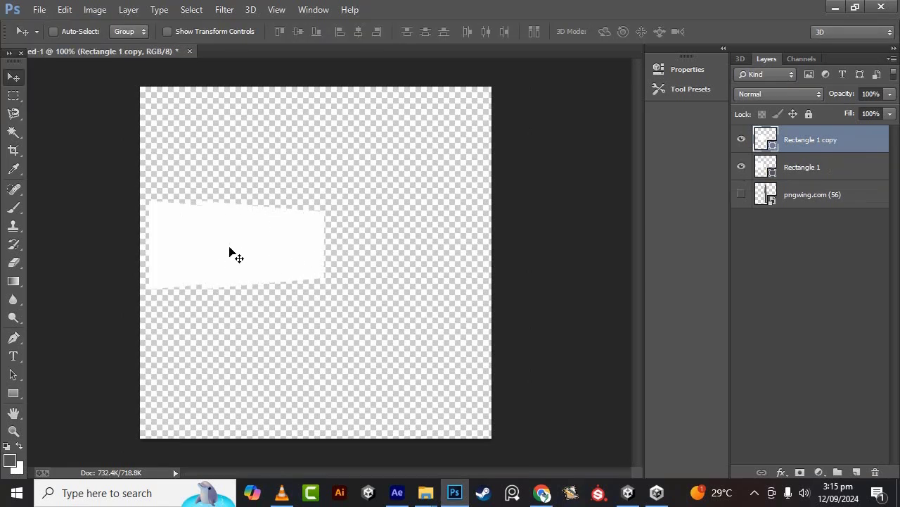
pyautogui.keyDown('alt'); pyautogui.scroll(6, 212, 263); pyautogui.keyUp('alt')
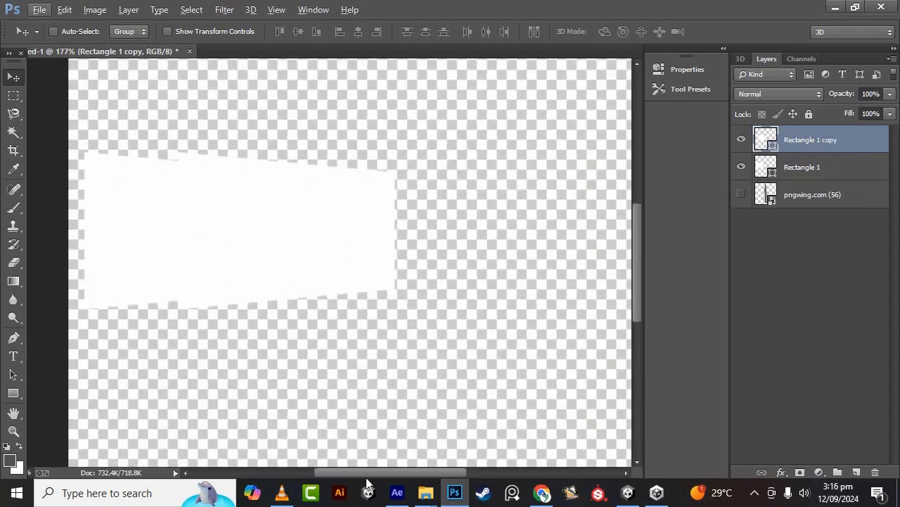
pyautogui.moveTo(369, 473); pyautogui.dragTo(338, 474)
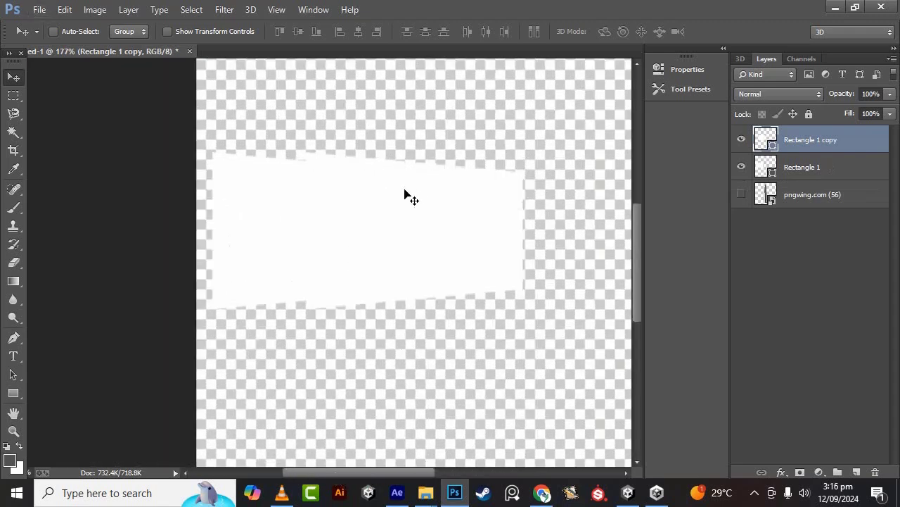
# Step: Flip the copied shape horizontally and move it right, leaving a narrow gap between it and the original
pyautogui.hotkey('ctrl', 't')
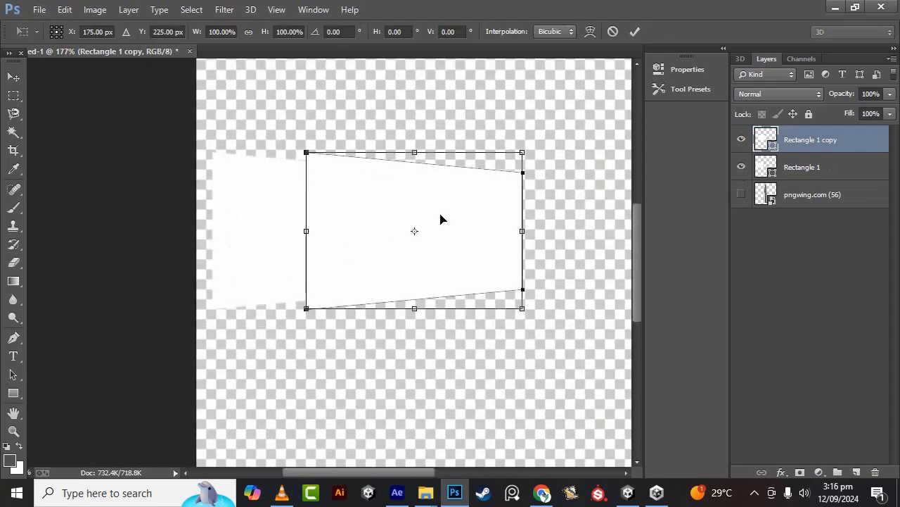
pyautogui.rightClick(491, 228)
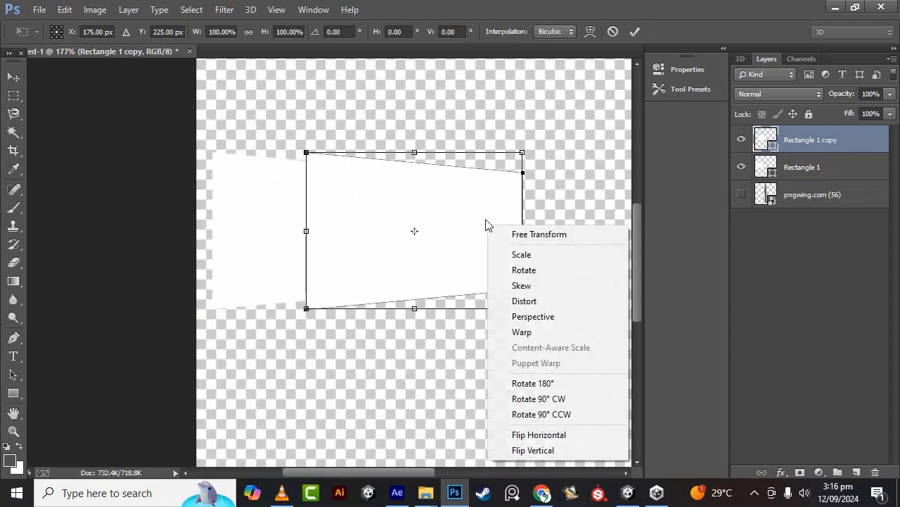
pyautogui.click(533, 434)
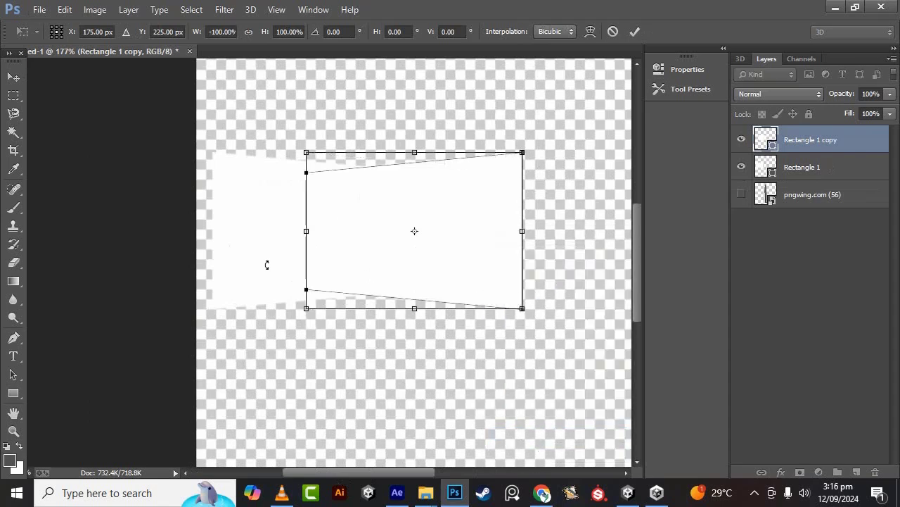
pyautogui.keyDown('alt'); pyautogui.scroll(-2, 259, 263); pyautogui.keyUp('alt')
pyautogui.hotkey('alt', 'space')
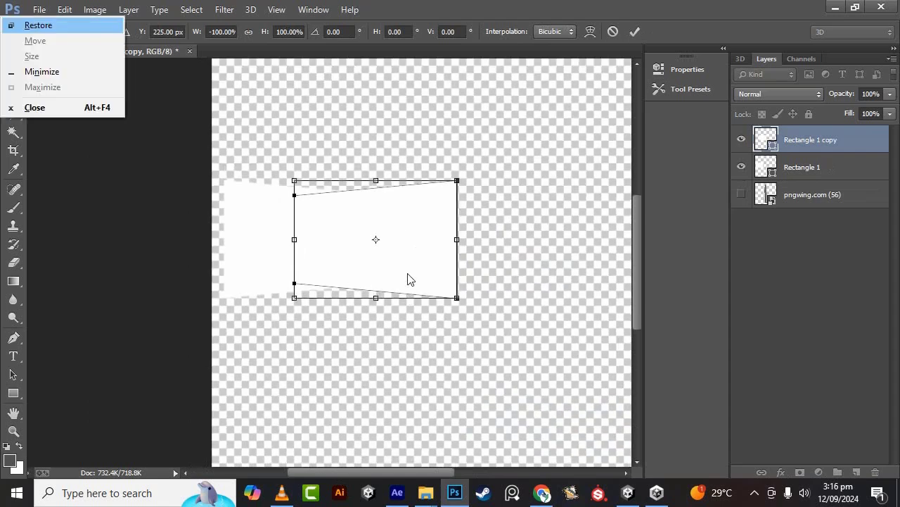
pyautogui.press('Escape')
pyautogui.press('Return')
pyautogui.scroll(-1, 359, 276)
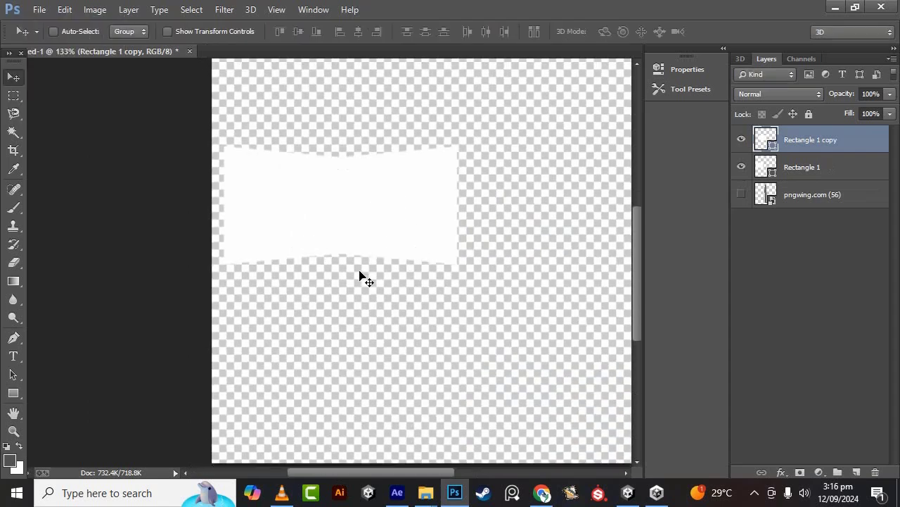
pyautogui.keyDown('alt'); pyautogui.scroll(-2, 356, 275); pyautogui.keyUp('alt')
pyautogui.moveTo(306, 265); pyautogui.dragTo(373, 263)
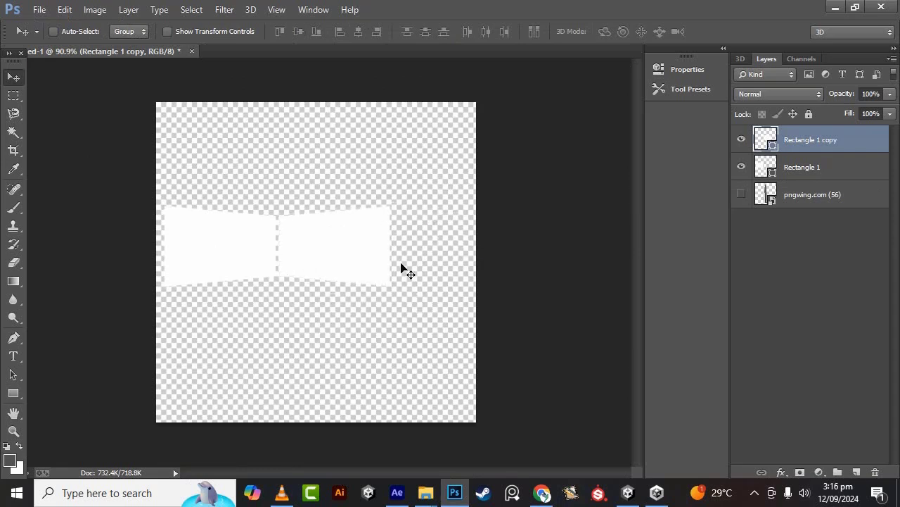
# Step: Scale both white shapes together to about 124% and shift them slightly left to the canvas edge
pyautogui.keyDown('shift'); pyautogui.click(800, 171); pyautogui.keyUp('shift')
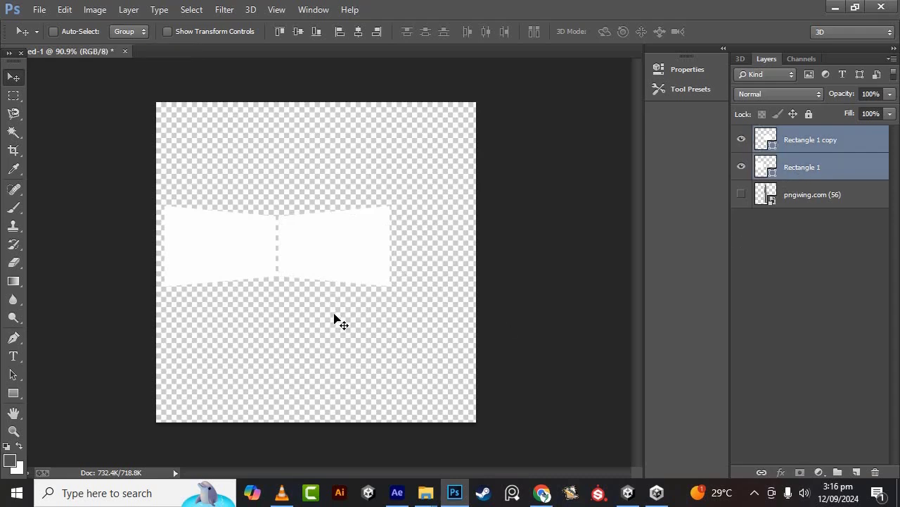
pyautogui.hotkey('ctrl', 't')
pyautogui.moveTo(391, 285); pyautogui.dragTo(436, 329)
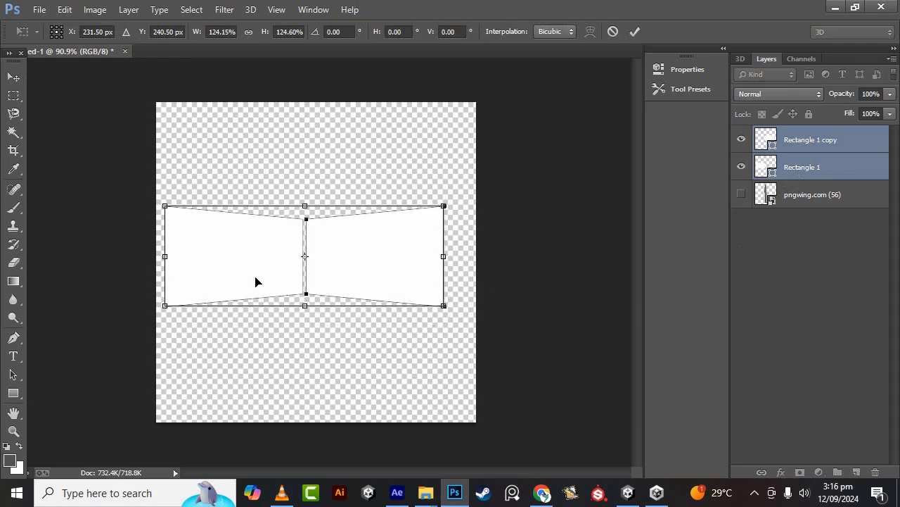
pyautogui.moveTo(256, 281); pyautogui.dragTo(250, 280)
pyautogui.press('Return')
pyautogui.rightClick(394, 263)
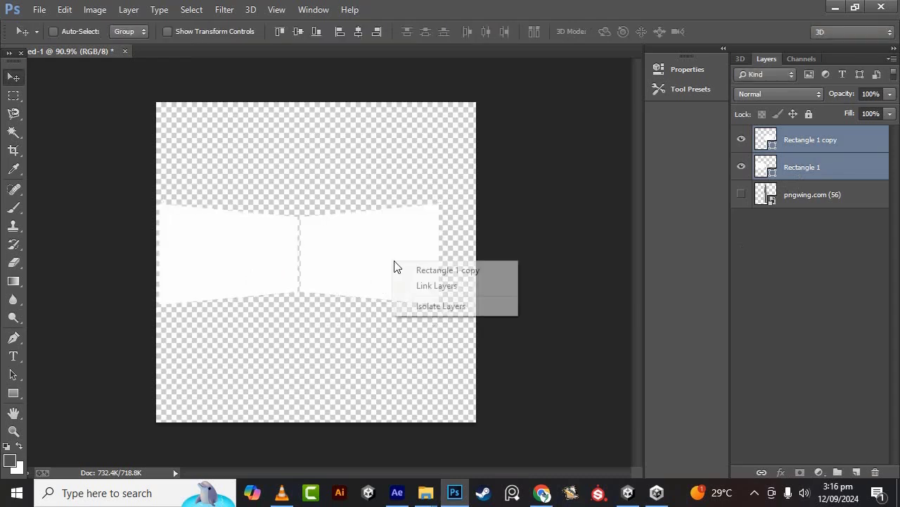
# Step: Move the copied white shape about 51 px to the right, widening the gap between the two shapes
pyautogui.click(394, 267)
pyautogui.moveTo(392, 268); pyautogui.dragTo(424, 266)
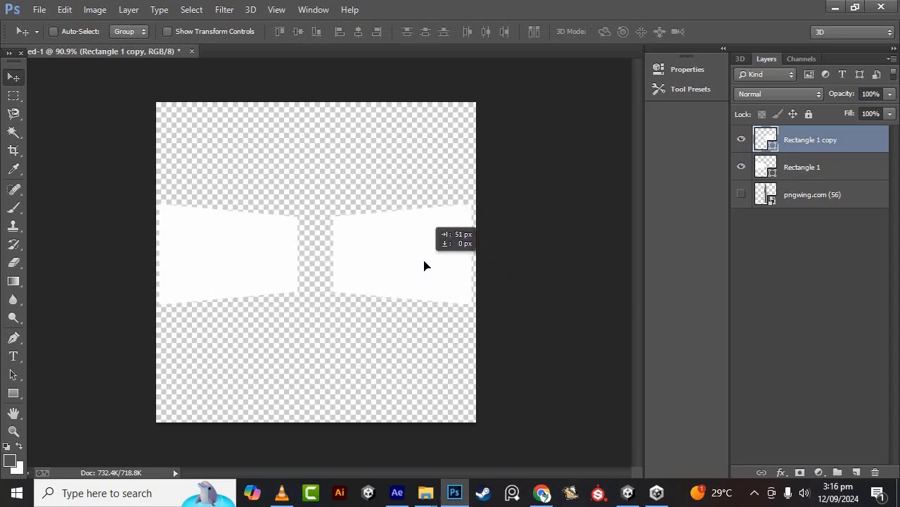
# Step: Reduce the height of both white shapes together from their upper and lower edges, and merge them into one layer
pyautogui.keyDown('shift'); pyautogui.click(839, 170); pyautogui.keyUp('shift')
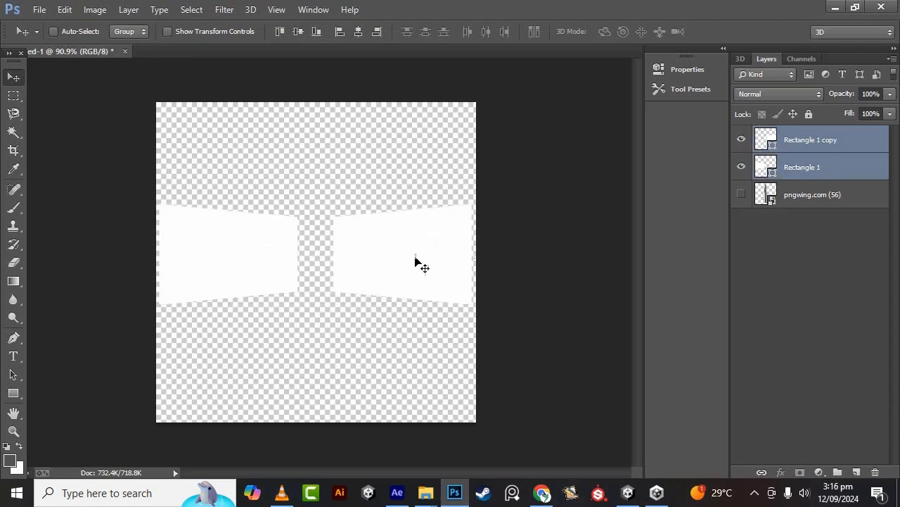
pyautogui.hotkey('ctrl', 't')
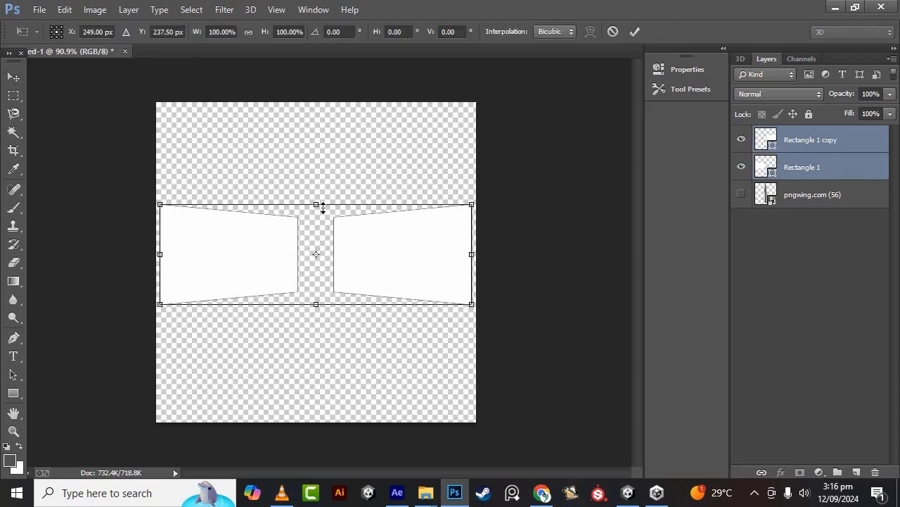
pyautogui.moveTo(323, 208); pyautogui.dragTo(323, 225)
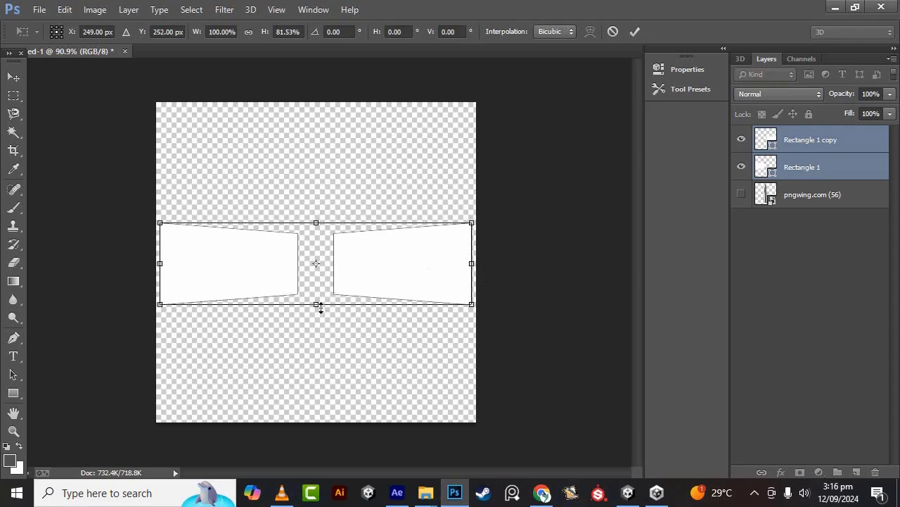
pyautogui.moveTo(320, 308); pyautogui.dragTo(327, 294)
pyautogui.press('Return')
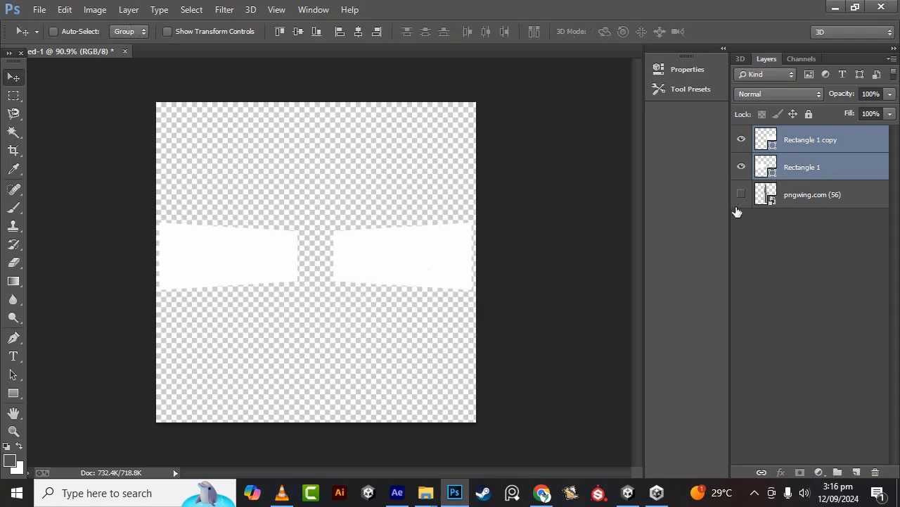
pyautogui.hotkey('ctrl', 'e')
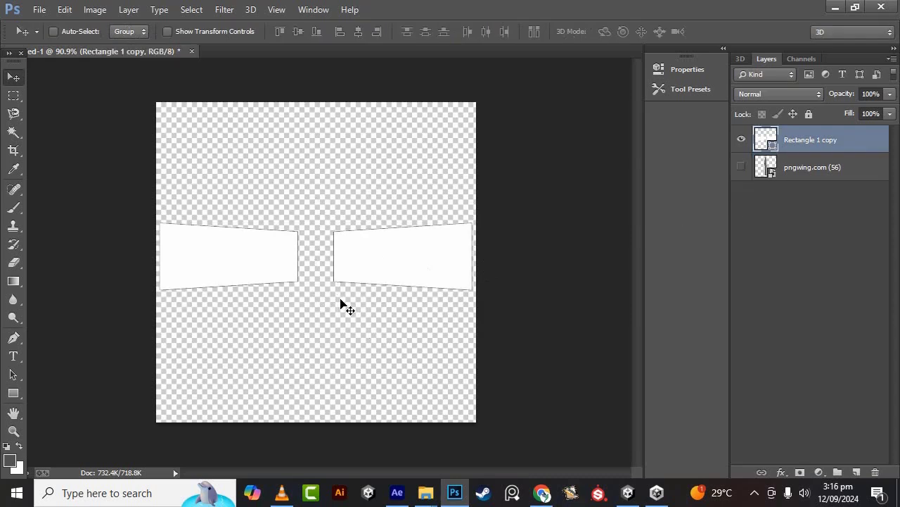
pyautogui.press('Return')
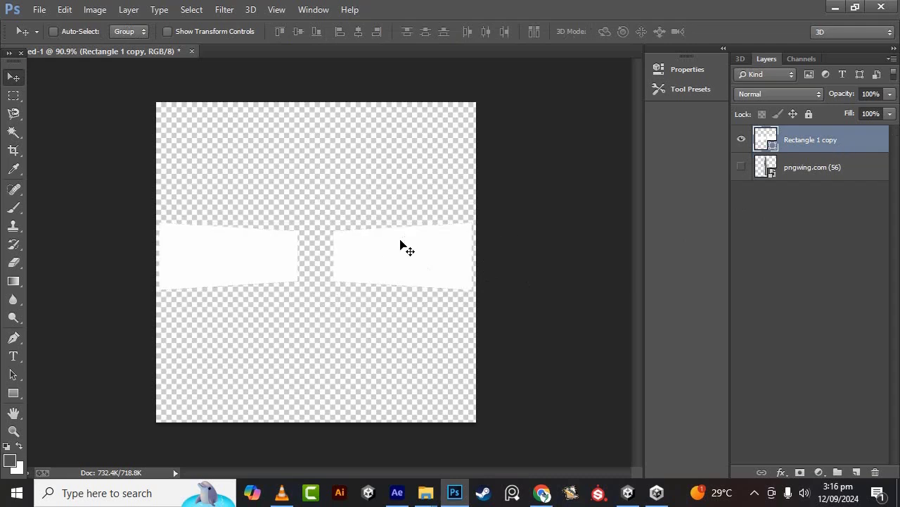
# Step: Duplicate the merged pair of shapes slightly above the original and flip the copy vertically and horizontally
pyautogui.keyDown('alt'); pyautogui.moveTo(378, 269); pyautogui.dragTo(370, 222); pyautogui.keyUp('alt')
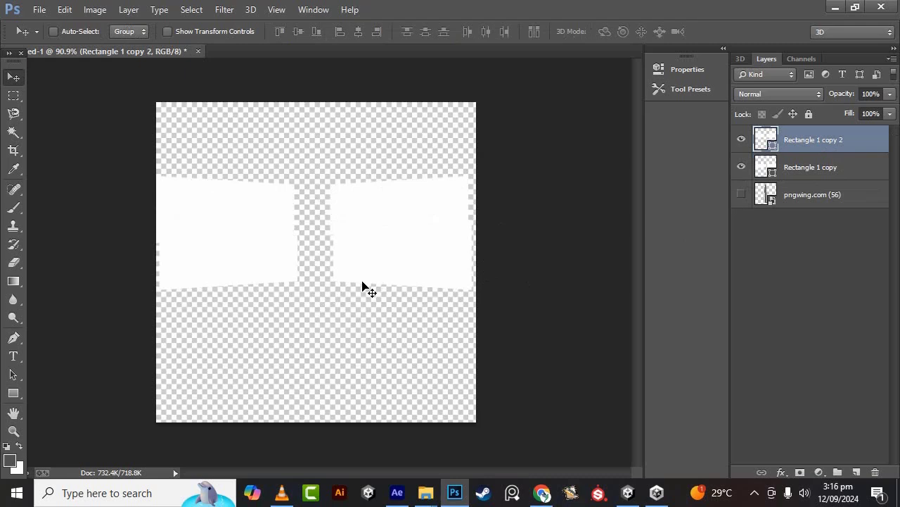
pyautogui.hotkey('ctrl', 't')
pyautogui.rightClick(360, 222)
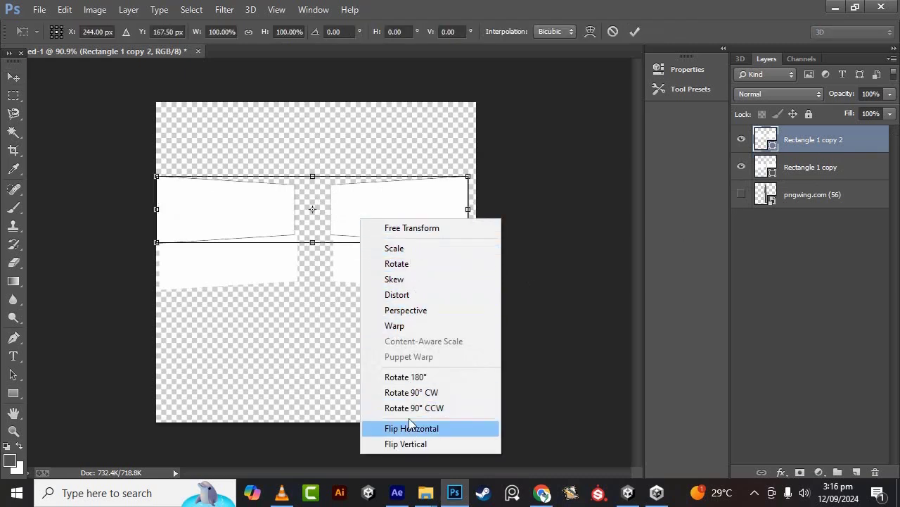
pyautogui.click(403, 443)
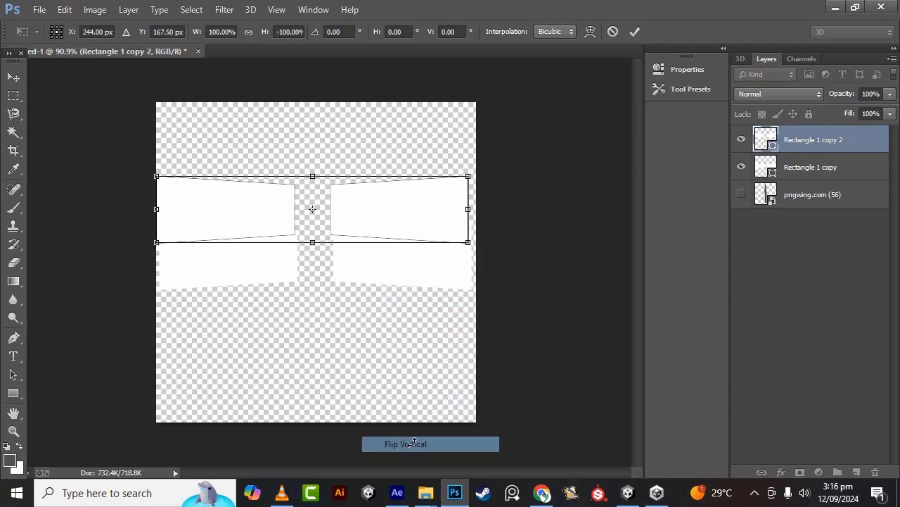
pyautogui.rightClick(361, 223)
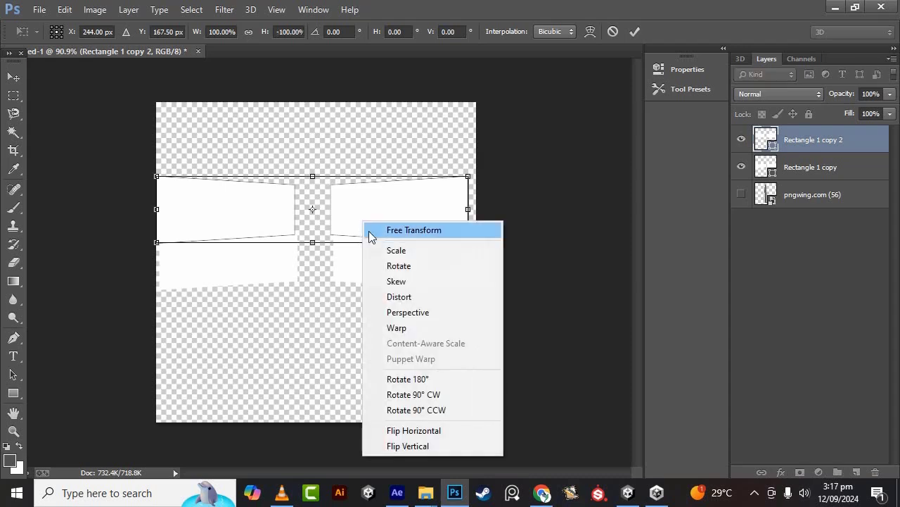
pyautogui.click(411, 430)
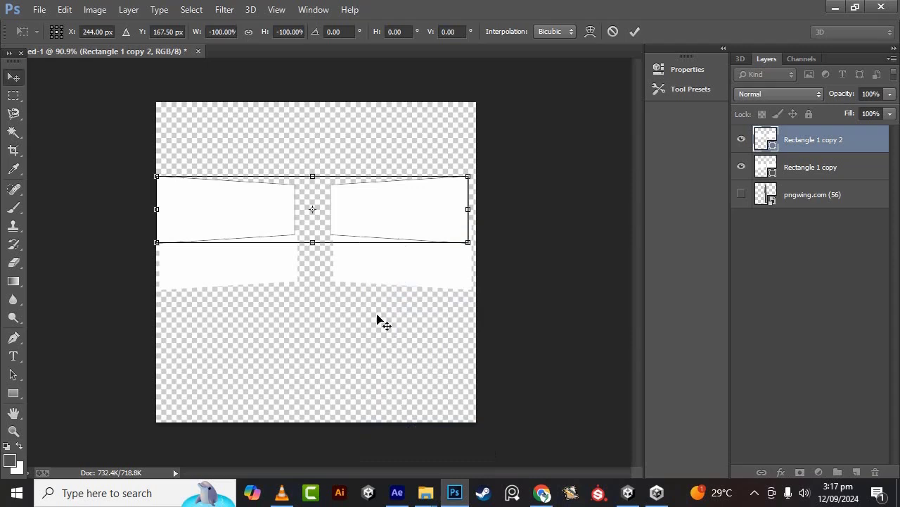
pyautogui.press('Return')
# Step: Move the copied pair down over the original, then flip it both ways and rotate it 90° counter-clockwise
pyautogui.moveTo(368, 212); pyautogui.dragTo(376, 271)
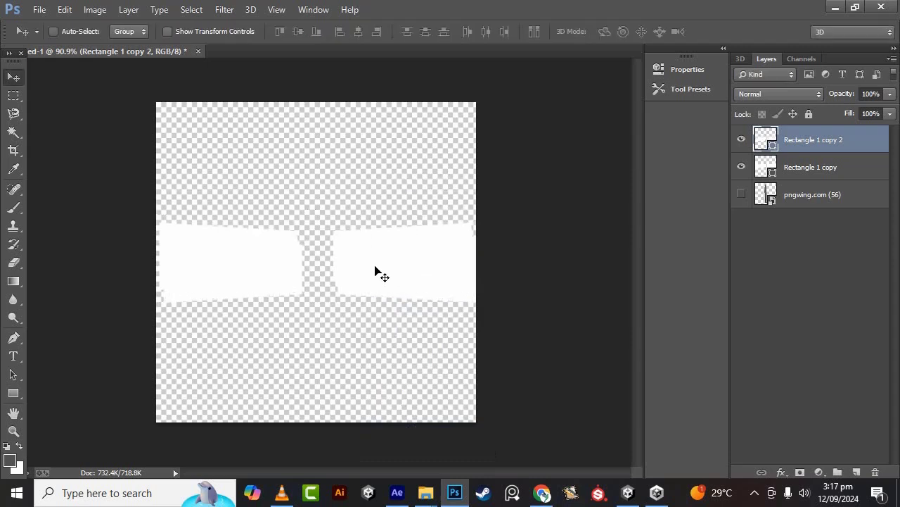
pyautogui.keyDown('alt'); pyautogui.scroll(3, 353, 273); pyautogui.keyUp('alt')
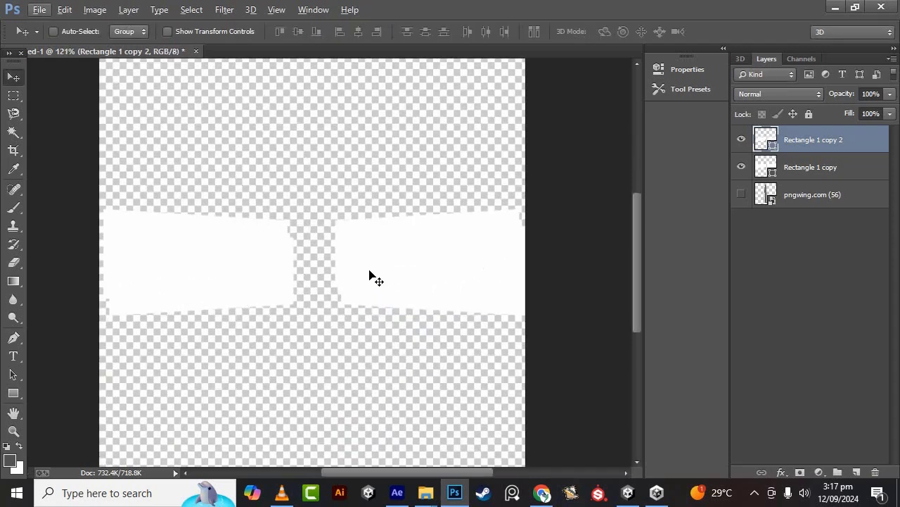
pyautogui.hotkey('ctrl', 't')
pyautogui.rightClick(369, 273)
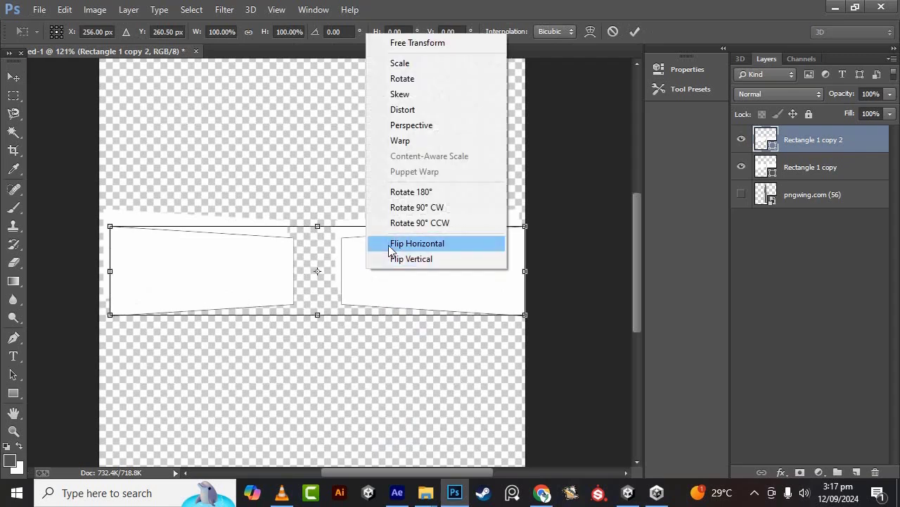
pyautogui.click(389, 243)
pyautogui.rightClick(392, 260)
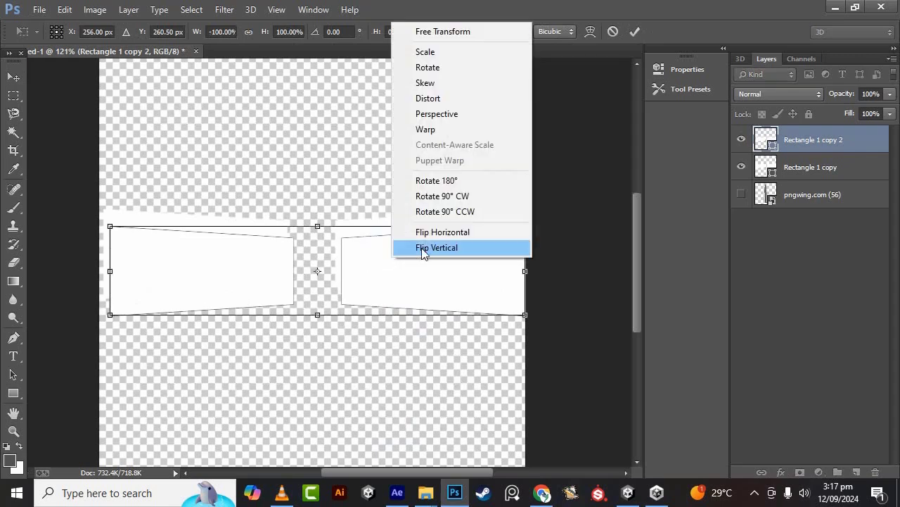
pyautogui.click(423, 250)
pyautogui.rightClick(407, 274)
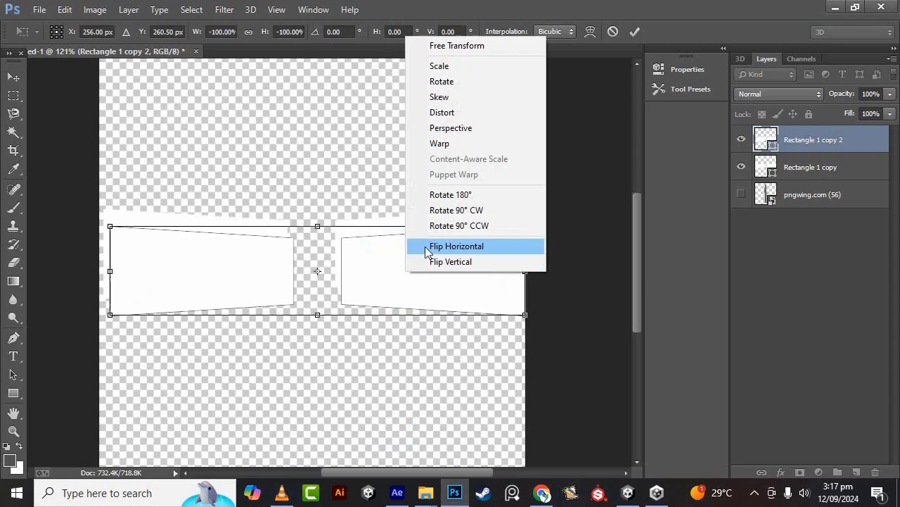
pyautogui.click(446, 211)
# Step: Position the rotated pair at X 253.5 px, Y 246 px over the horizontal pair to form a cross, and apply the transformation
pyautogui.scroll(-1, 367, 252)
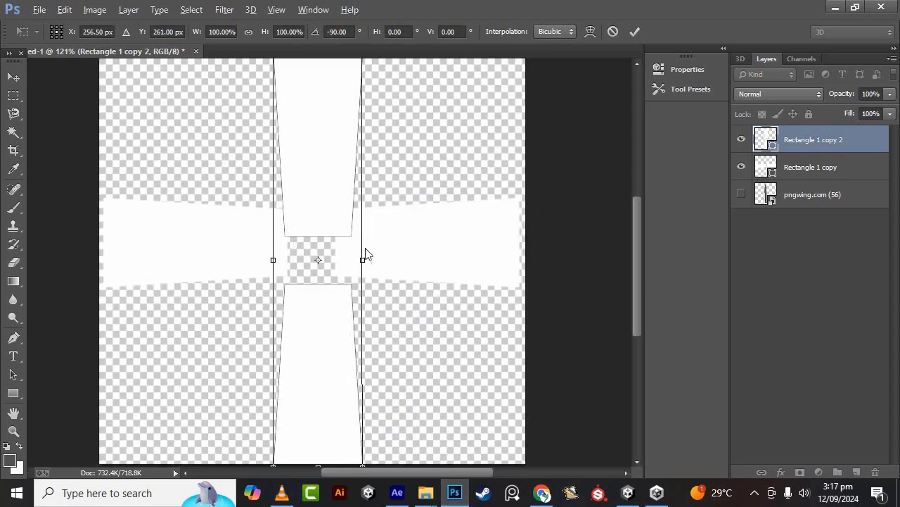
pyautogui.keyDown('alt'); pyautogui.scroll(-2, 367, 247); pyautogui.keyUp('alt')
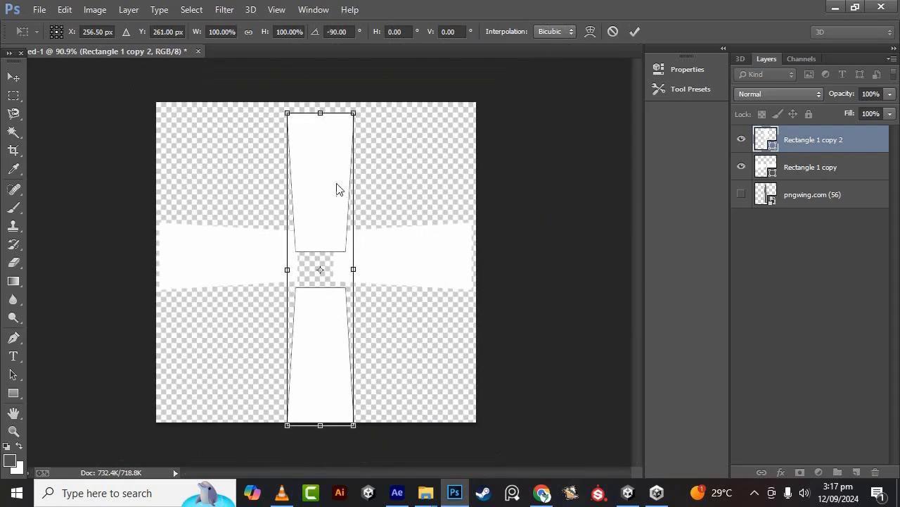
pyautogui.moveTo(332, 179); pyautogui.dragTo(328, 170)
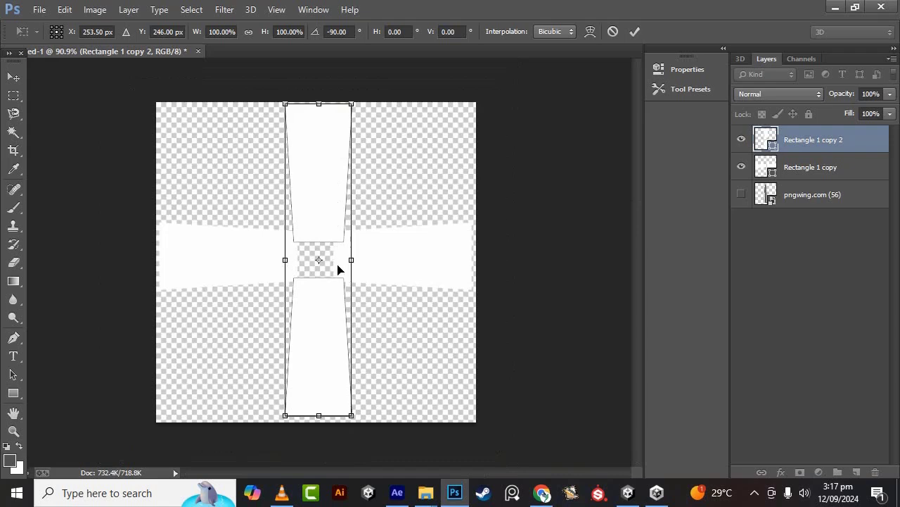
pyautogui.press('Return')
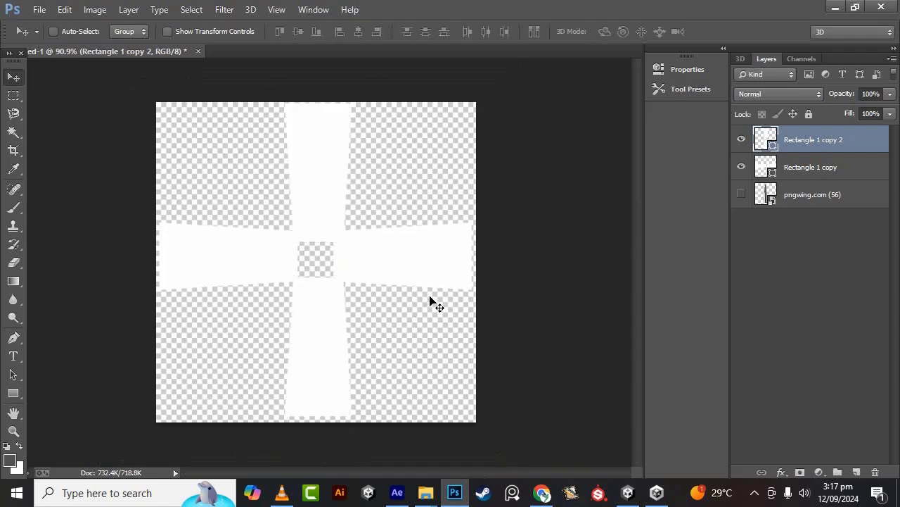
pyautogui.keyDown('alt'); pyautogui.scroll(-2, 385, 305); pyautogui.keyUp('alt')
pyautogui.keyDown('alt'); pyautogui.scroll(3, 345, 306); pyautogui.keyUp('alt')
pyautogui.keyDown('alt'); pyautogui.scroll(-1, 346, 307); pyautogui.keyUp('alt')
pyautogui.keyDown('alt'); pyautogui.scroll(2, 317, 261); pyautogui.keyUp('alt')
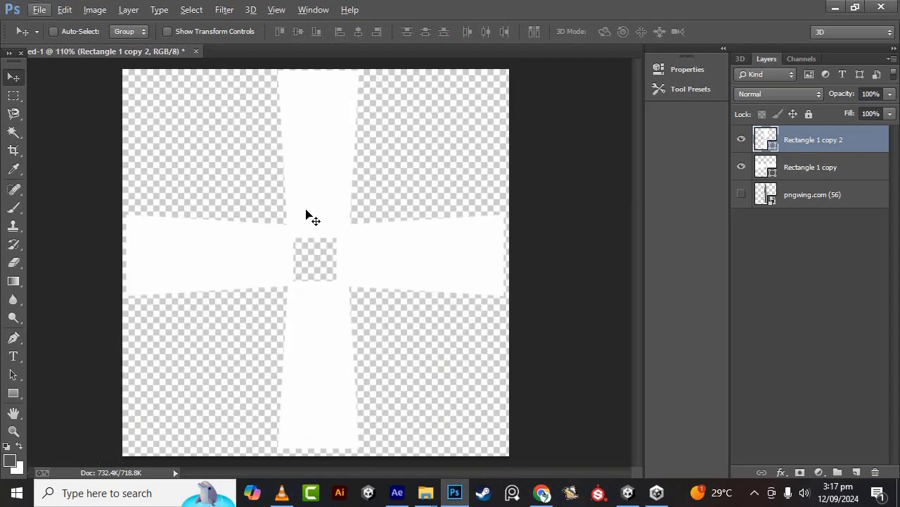
pyautogui.keyDown('alt'); pyautogui.scroll(1, 306, 215); pyautogui.keyUp('alt')
pyautogui.moveTo(315, 205); pyautogui.dragTo(317, 208)
pyautogui.hotkey('ctrl', 'alt', 'z')
pyautogui.keyDown('alt'); pyautogui.scroll(-2, 345, 206); pyautogui.keyUp('alt')
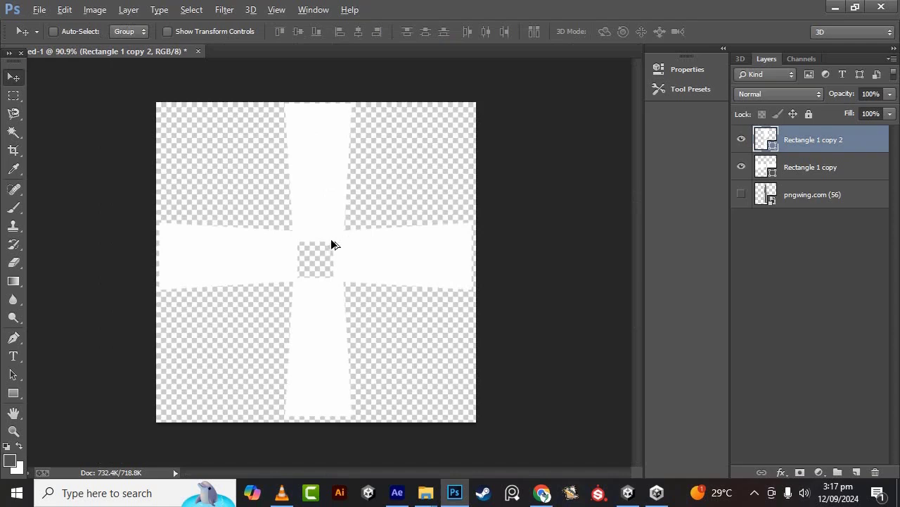
# Step: Shift the vertical pair slightly left and up to centre it sideways around the cross's square opening
pyautogui.keyDown('alt'); pyautogui.scroll(2, 333, 244); pyautogui.keyUp('alt')
pyautogui.moveTo(332, 185); pyautogui.dragTo(339, 184)
pyautogui.keyDown('alt'); pyautogui.scroll(3, 318, 227); pyautogui.keyUp('alt')
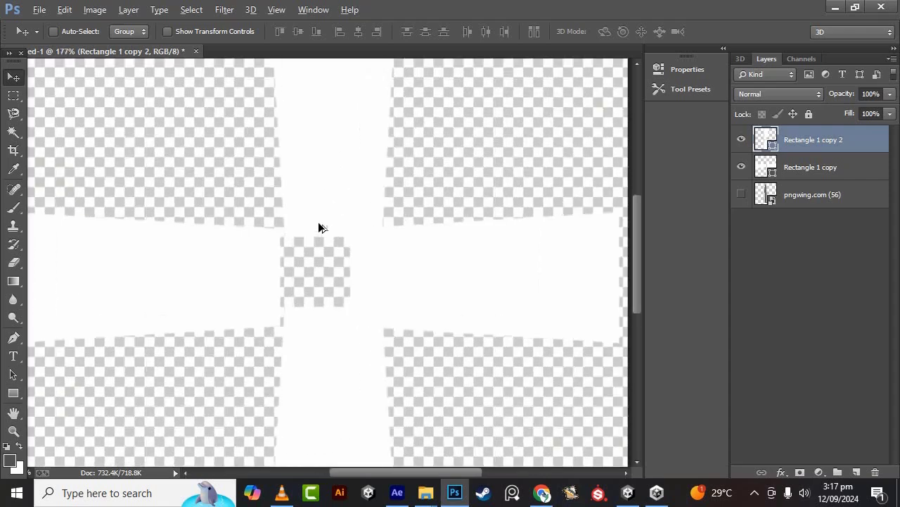
pyautogui.keyDown('alt'); pyautogui.scroll(2, 318, 227); pyautogui.keyUp('alt')
pyautogui.moveTo(322, 235); pyautogui.dragTo(298, 229)
pyautogui.keyDown('alt'); pyautogui.scroll(-3, 340, 300); pyautogui.keyUp('alt')
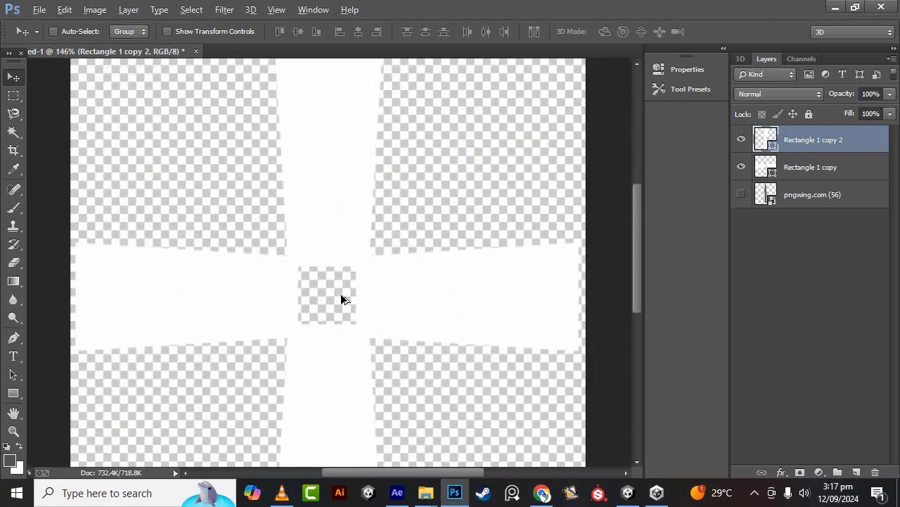
pyautogui.keyDown('alt'); pyautogui.scroll(-3, 340, 300); pyautogui.keyUp('alt')
pyautogui.keyDown('alt'); pyautogui.scroll(1, 313, 275); pyautogui.keyUp('alt')
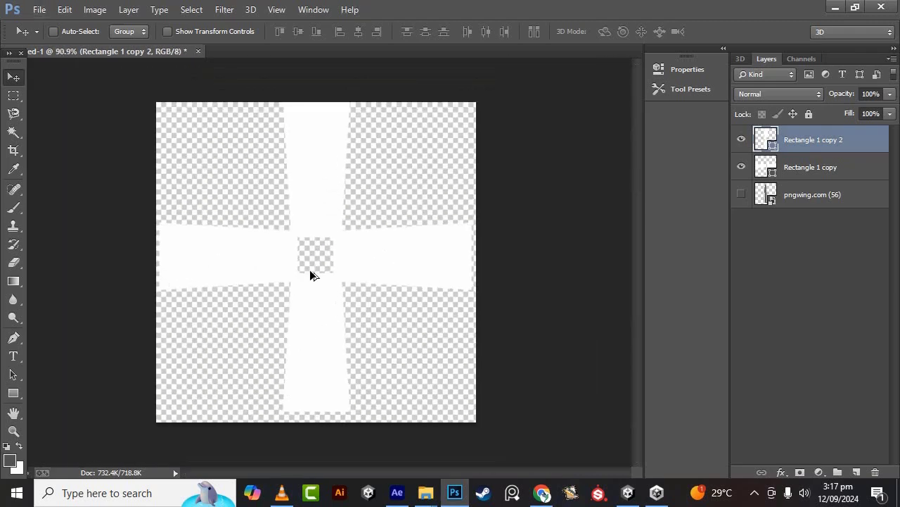
# Step: Extend the crop area's upper edge slightly beyond the canvas to leave a small margin above the cross
pyautogui.keyDown('alt'); pyautogui.scroll(3, 348, 131); pyautogui.keyUp('alt')
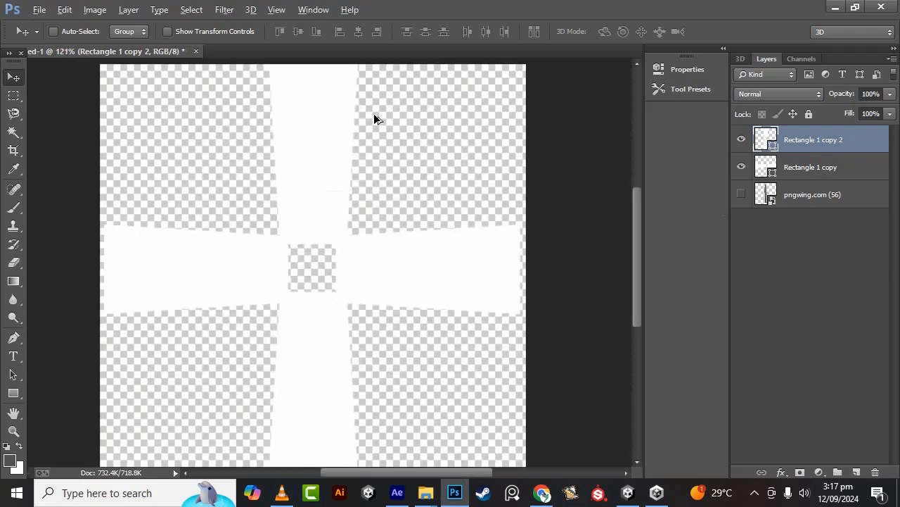
pyautogui.click(14, 149)
pyautogui.moveTo(314, 62); pyautogui.dragTo(328, 113)
pyautogui.keyDown('alt'); pyautogui.scroll(-3, 333, 117); pyautogui.keyUp('alt')
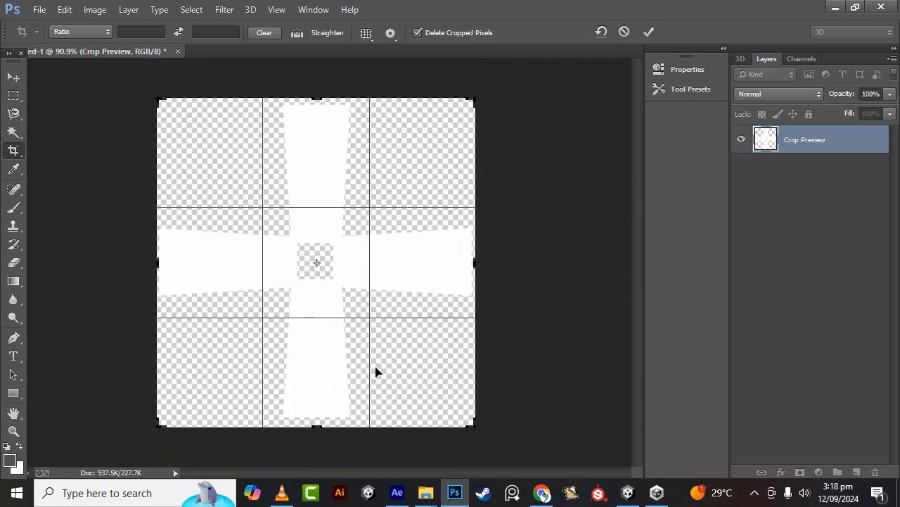
pyautogui.moveTo(325, 430); pyautogui.dragTo(323, 429)
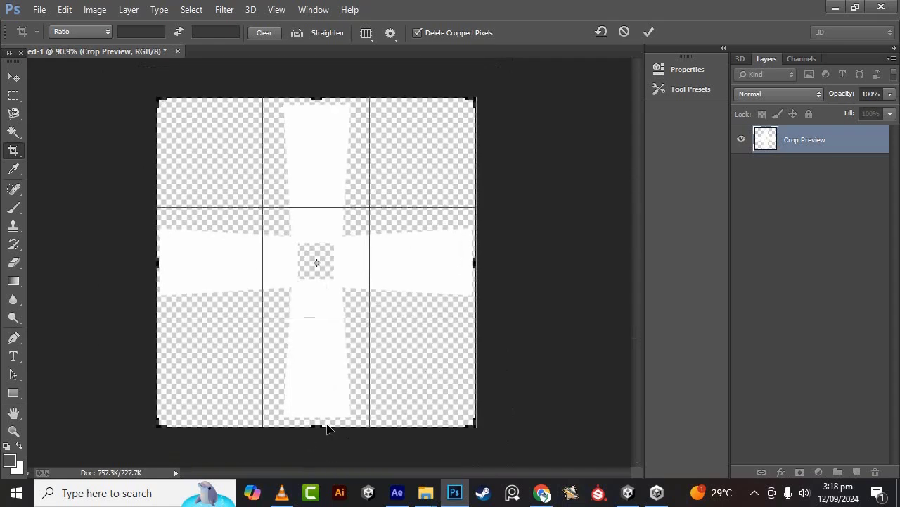
# Step: Raise the crop area's lower edge close to the lower end of the cross and apply the crop
pyautogui.keyDown('alt'); pyautogui.scroll(3, 325, 432); pyautogui.keyUp('alt')
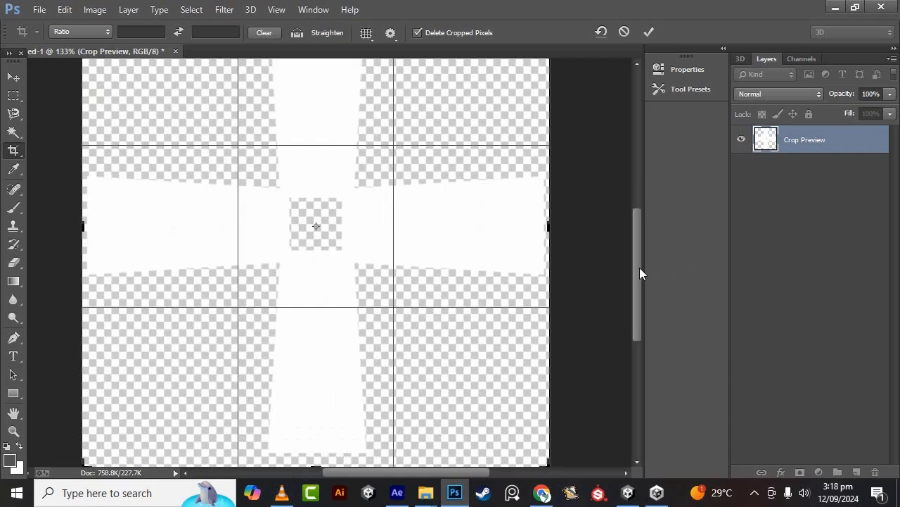
pyautogui.moveTo(640, 268); pyautogui.dragTo(655, 322)
pyautogui.keyDown('alt'); pyautogui.scroll(4, 281, 331); pyautogui.keyUp('alt')
pyautogui.moveTo(334, 279); pyautogui.dragTo(338, 297)
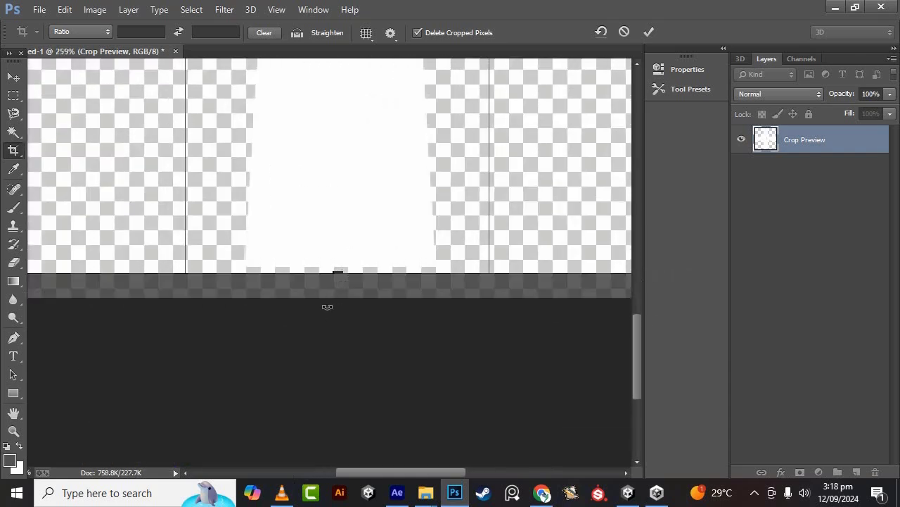
pyautogui.press('Return')
pyautogui.keyDown('alt'); pyautogui.scroll(-5, 337, 316); pyautogui.keyUp('alt')
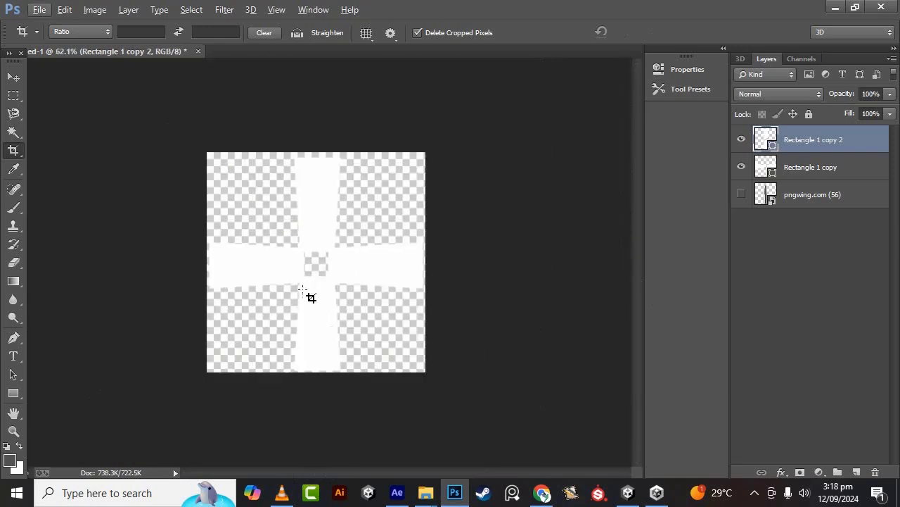
# Step: Save the white cross as a PNG copy named crossover on the Desktop, keeping the default PNG options
pyautogui.click(39, 10)
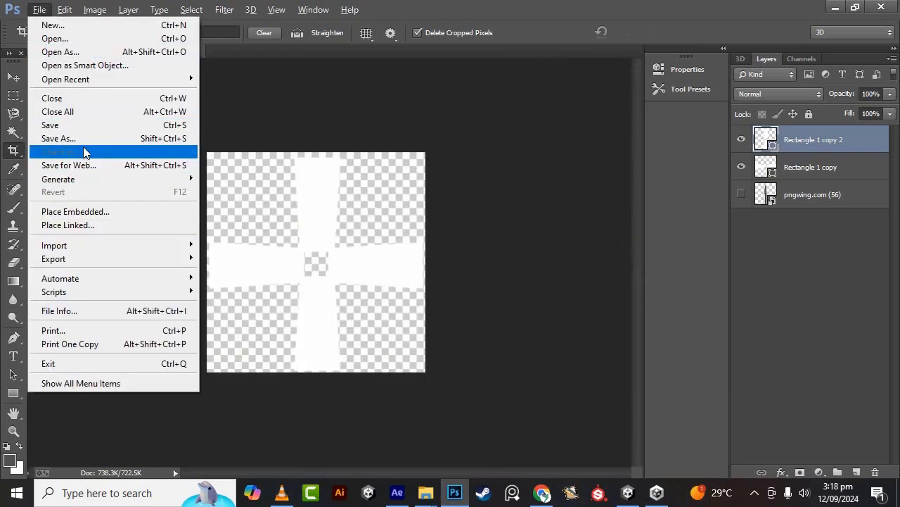
pyautogui.click(84, 138)
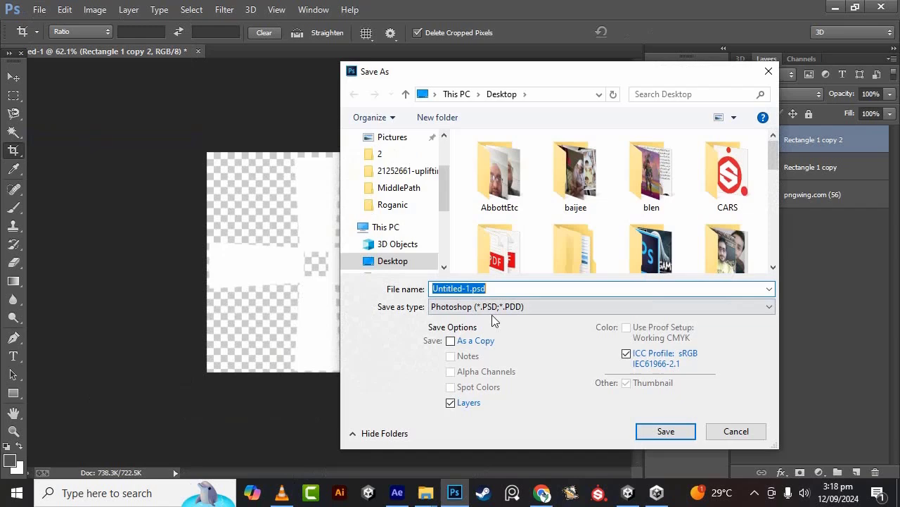
pyautogui.click(492, 307)
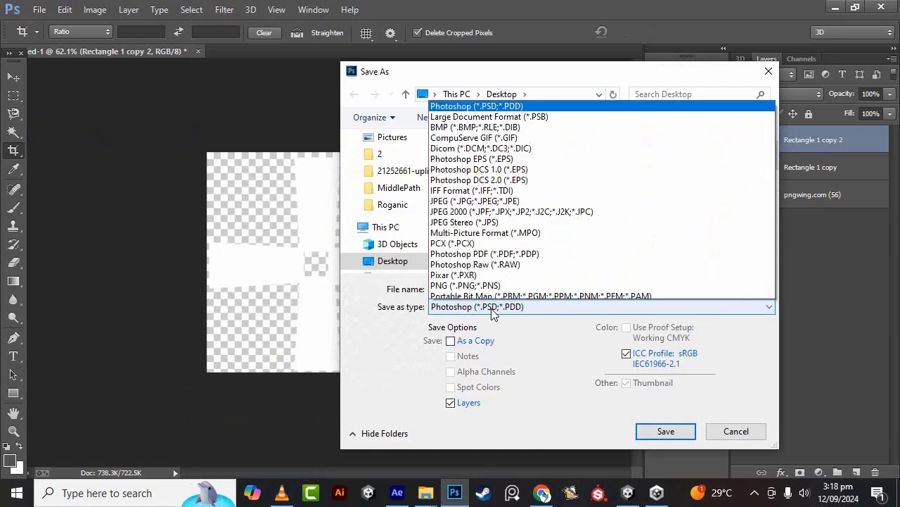
pyautogui.click(465, 250)
pyautogui.doubleClick(471, 288)
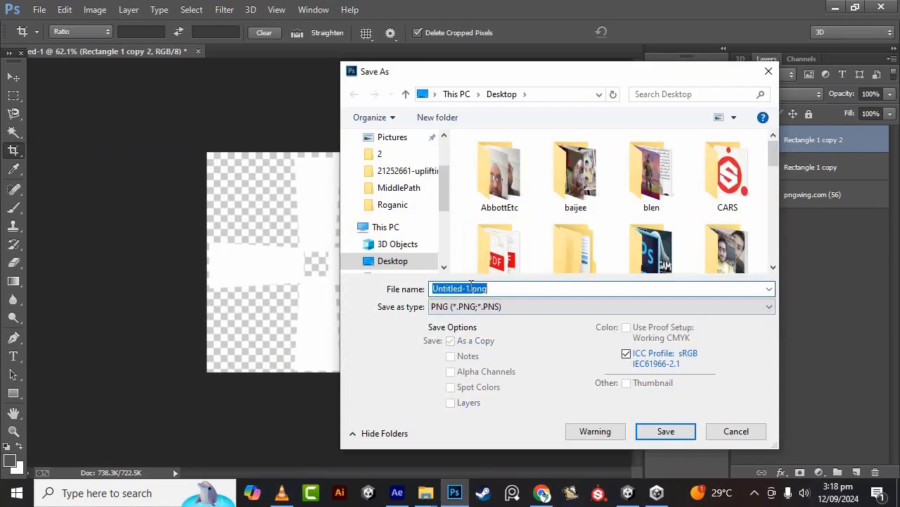
pyautogui.write('crossover')
pyautogui.press('Return')
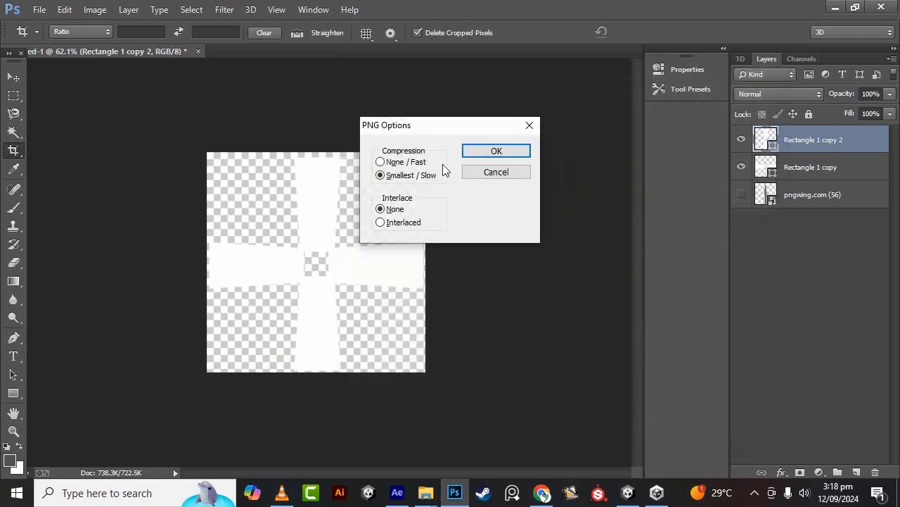
pyautogui.click(487, 154)
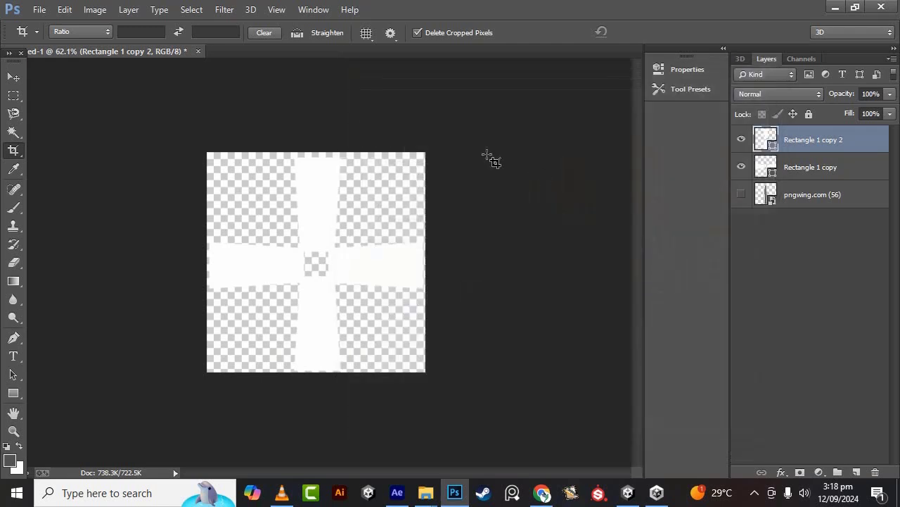
# Step: Hide both cross layers and show the pngwing.com (56) bullet layer
pyautogui.click(742, 167)
pyautogui.click(741, 139)
pyautogui.click(743, 197)
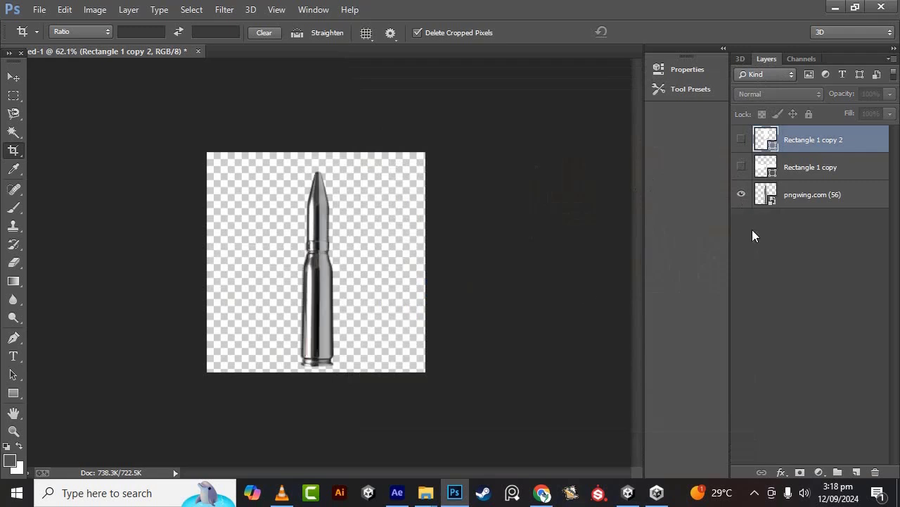
# Step: Crop the canvas closely around the bullet, bringing in the sides and the upper edge to leave narrow margins
pyautogui.press('ctrl')
pyautogui.click(14, 78)
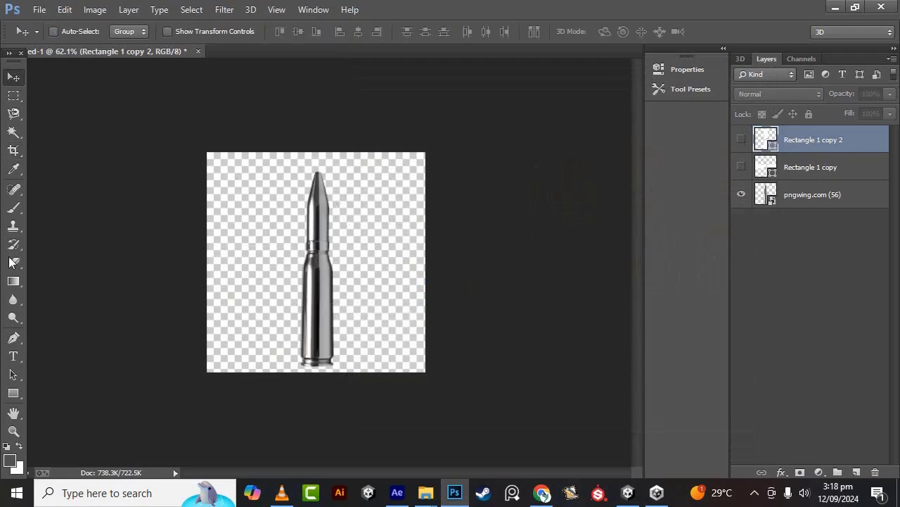
pyautogui.click(14, 151)
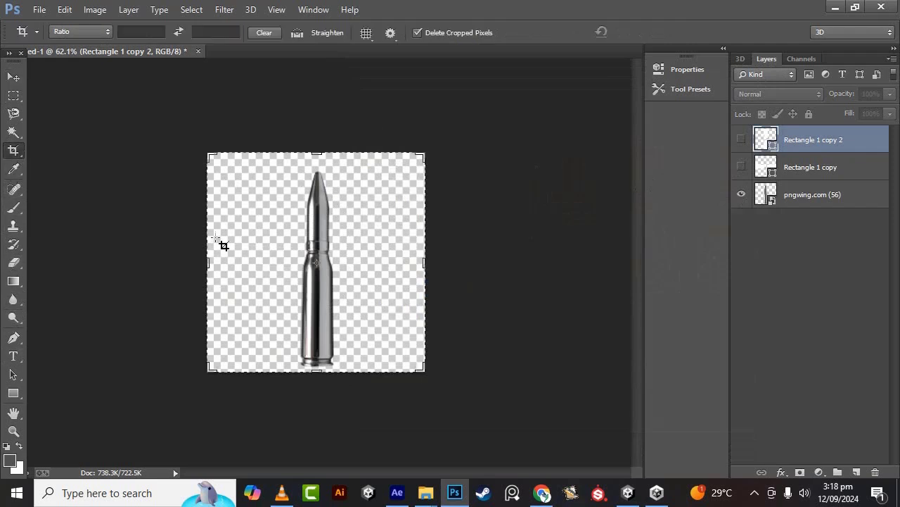
pyautogui.keyDown('alt'); pyautogui.scroll(2, 380, 329); pyautogui.keyUp('alt')
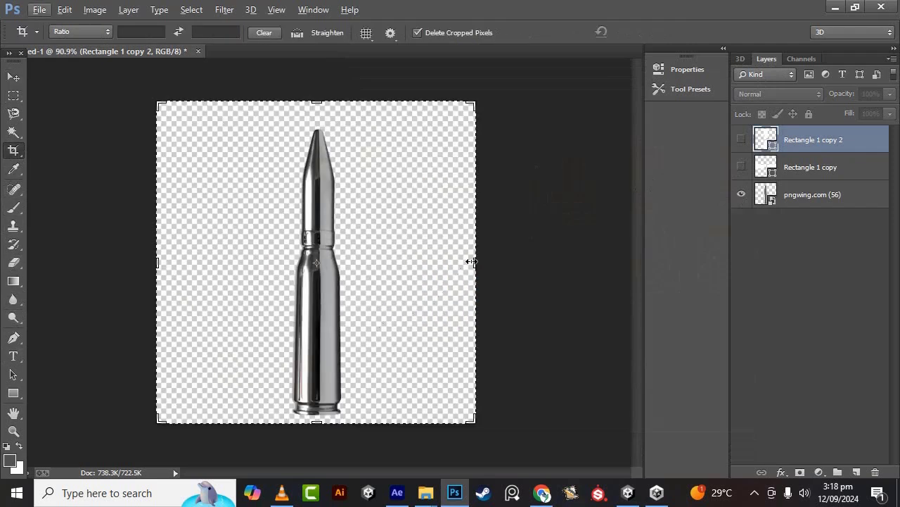
pyautogui.moveTo(470, 261); pyautogui.dragTo(415, 273)
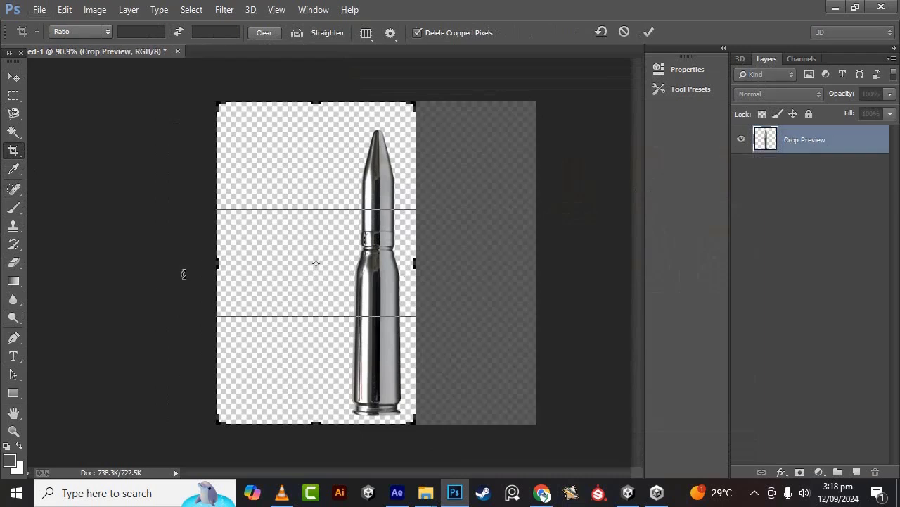
pyautogui.moveTo(217, 270); pyautogui.dragTo(275, 271)
pyautogui.moveTo(322, 112); pyautogui.dragTo(323, 121)
pyautogui.press('Return')
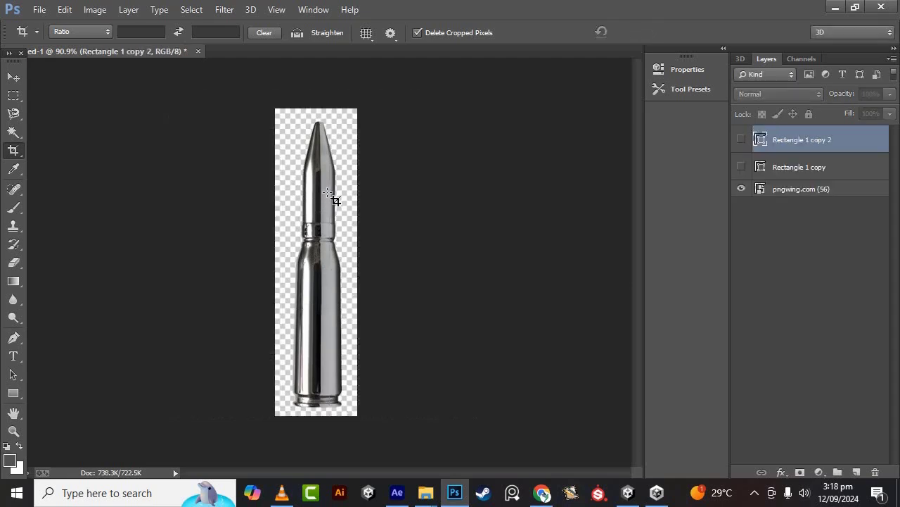
# Step: Add a Color Overlay to the bullet layer and choose a golden yellow with a hue of about 47° as its colour
pyautogui.rightClick(799, 133)
pyautogui.click(839, 184)
pyautogui.rightClick(839, 184)
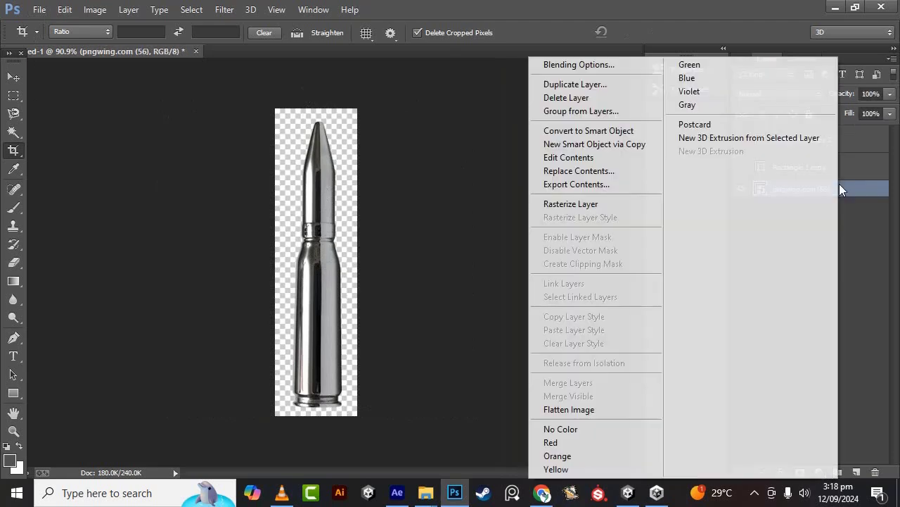
pyautogui.click(574, 65)
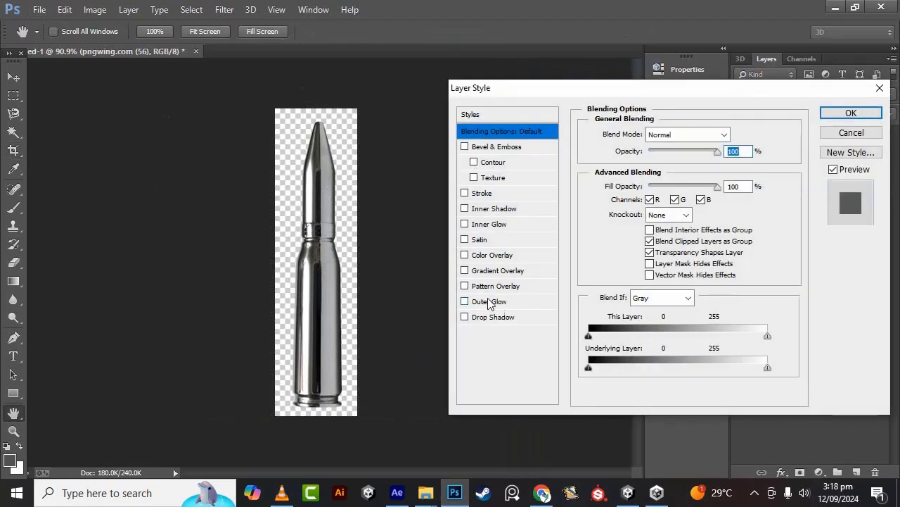
pyautogui.click(492, 255)
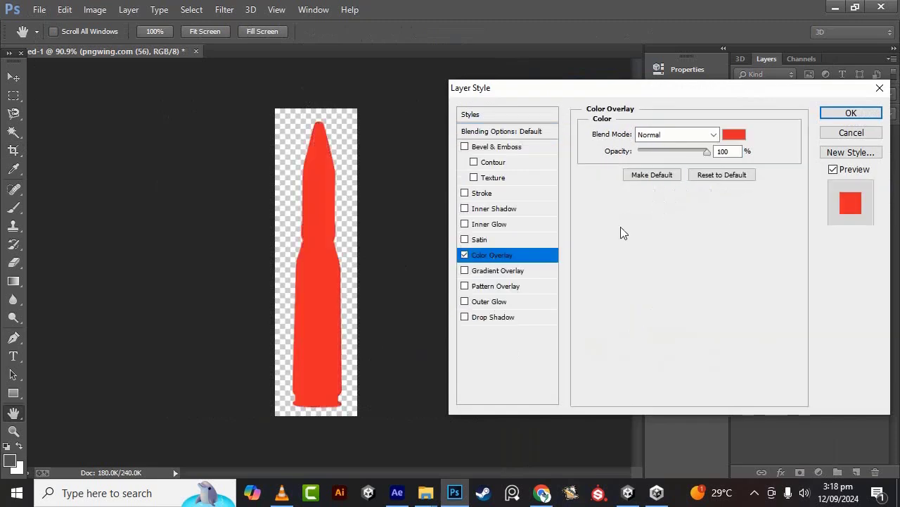
pyautogui.click(735, 135)
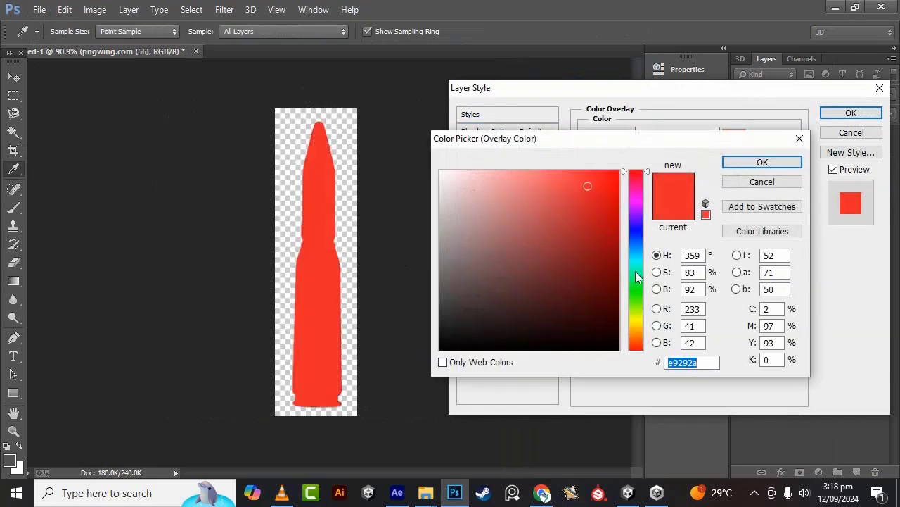
pyautogui.moveTo(635, 323); pyautogui.dragTo(635, 327)
pyautogui.click(602, 206)
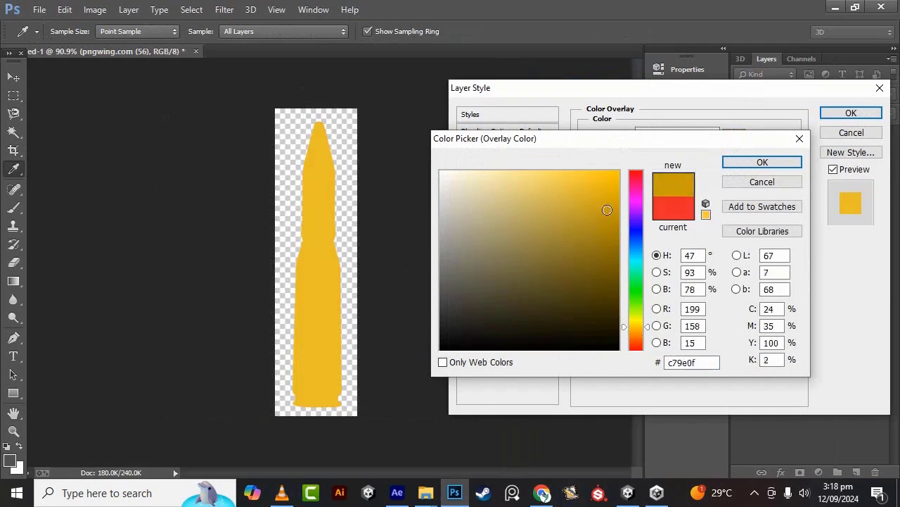
pyautogui.moveTo(603, 206)
pyautogui.mouseDown()
pyautogui.moveTo(629, 194)
pyautogui.moveTo(567, 190)
pyautogui.mouseUp()
pyautogui.click(750, 165)
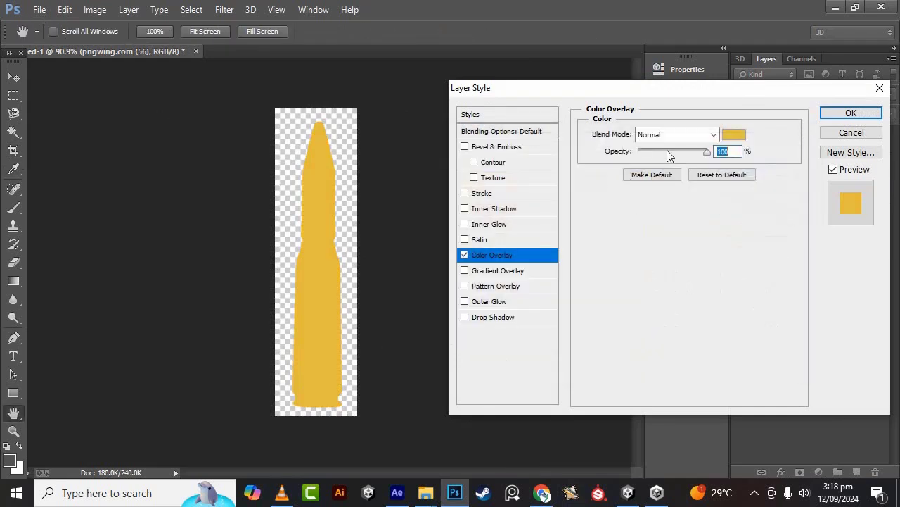
# Step: Lower the bullet's Color Overlay opacity to 31% and apply the layer style
pyautogui.moveTo(667, 152)
pyautogui.mouseDown()
pyautogui.moveTo(653, 151)
pyautogui.moveTo(665, 149)
pyautogui.mouseUp()
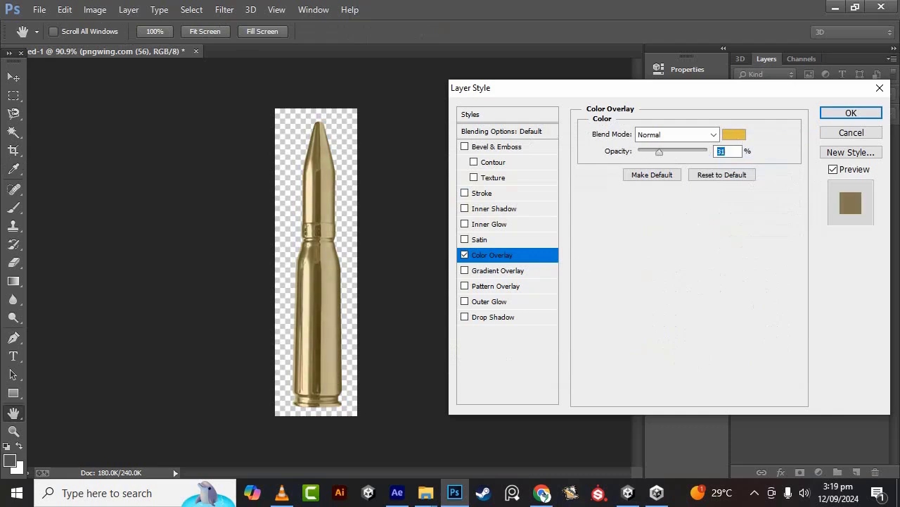
pyautogui.click(826, 114)
pyautogui.press('c')
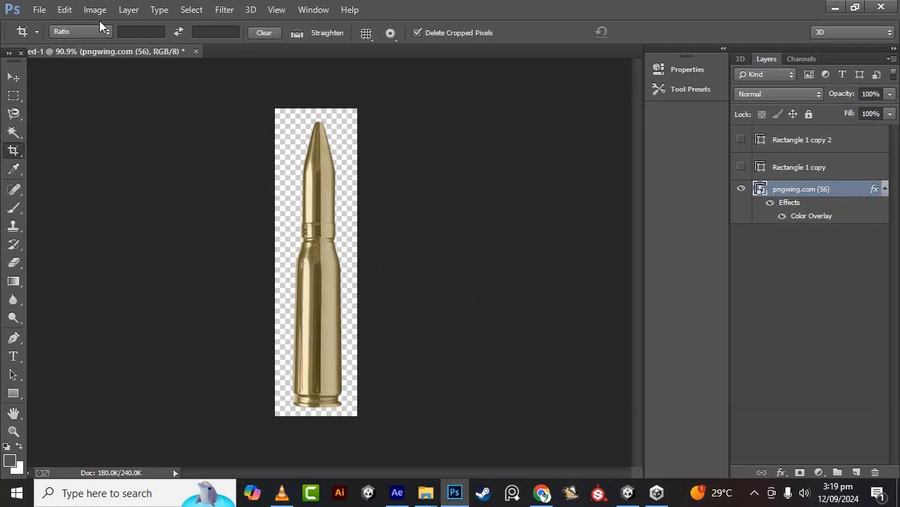
# Step: Save the golden bullet as a PNG copy named bullet on the Desktop, keeping the default PNG options
pyautogui.click(41, 10)
pyautogui.click(104, 139)
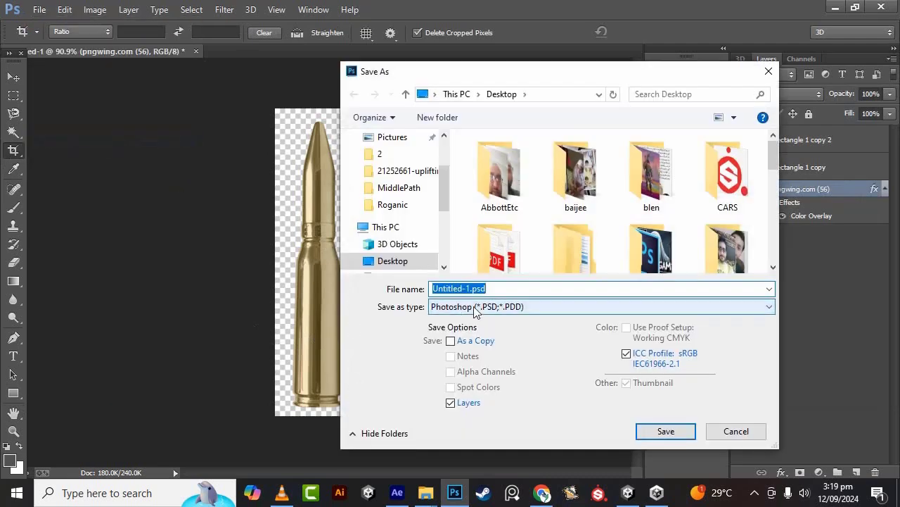
pyautogui.click(454, 306)
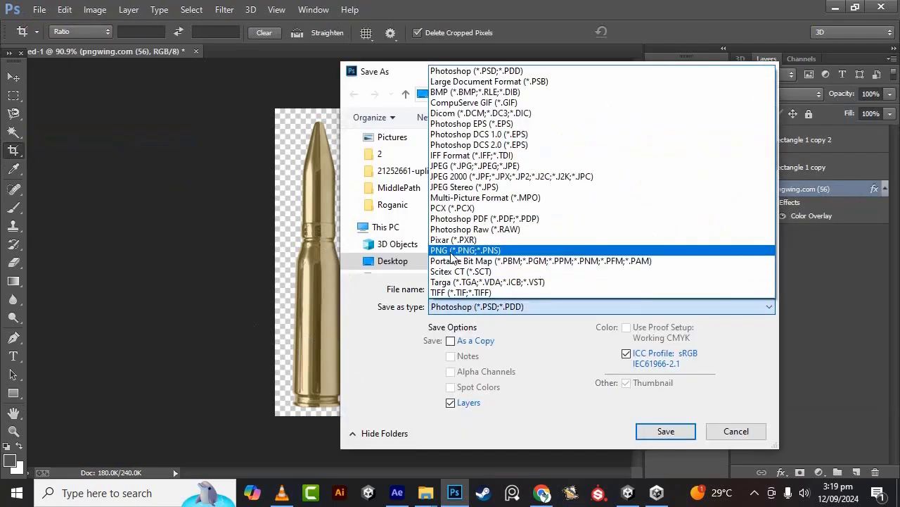
pyautogui.click(454, 251)
pyautogui.click(461, 289)
pyautogui.write('bullet')
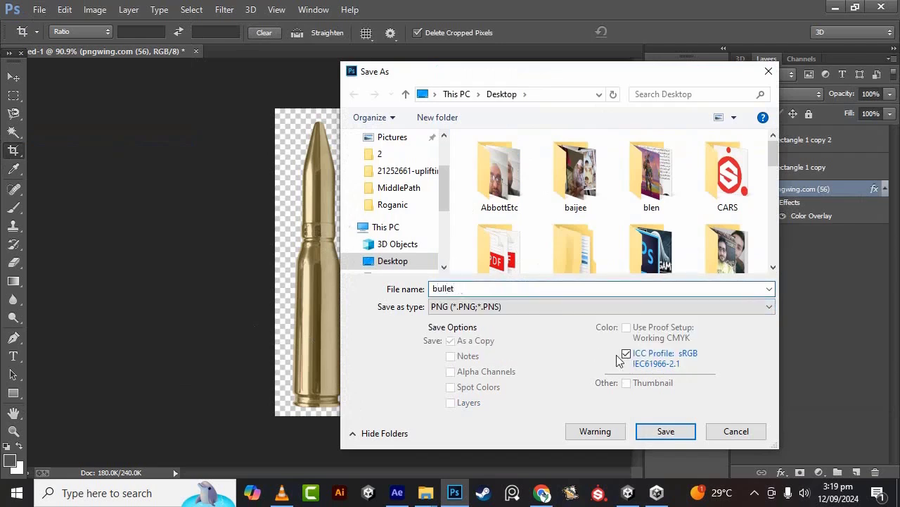
pyautogui.click(664, 431)
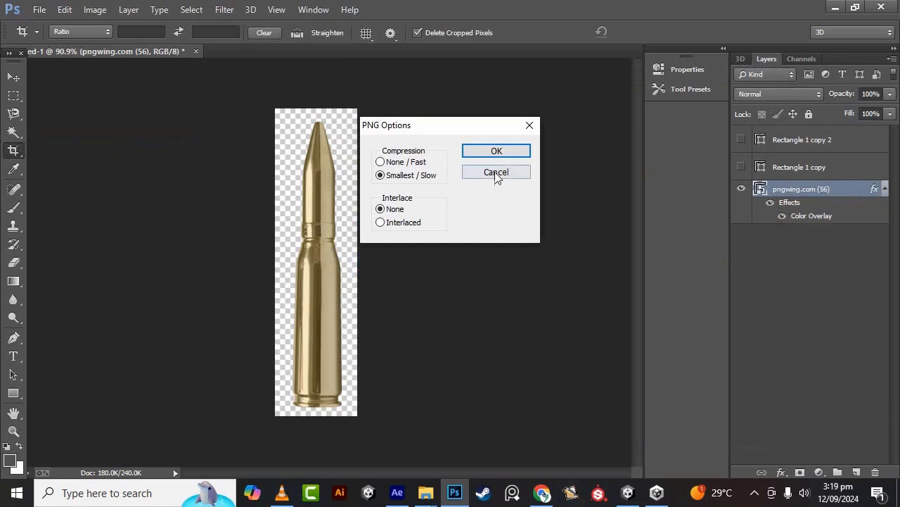
pyautogui.click(500, 152)
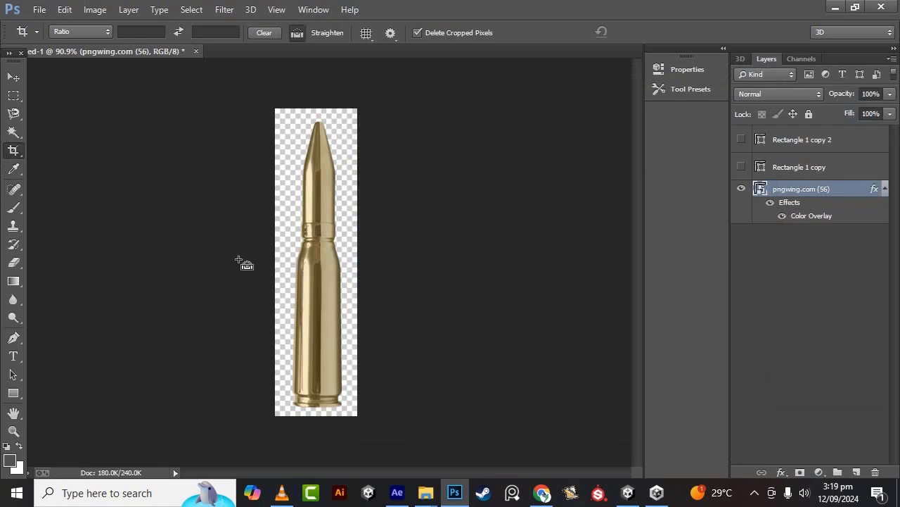
# Step: Undo the bullet's colour overlay and crop to restore the square canvas, and hide the bullet layer
pyautogui.hotkey('ctrl', 'alt', 'z')
pyautogui.hotkey('ctrl', 'alt', 'z')
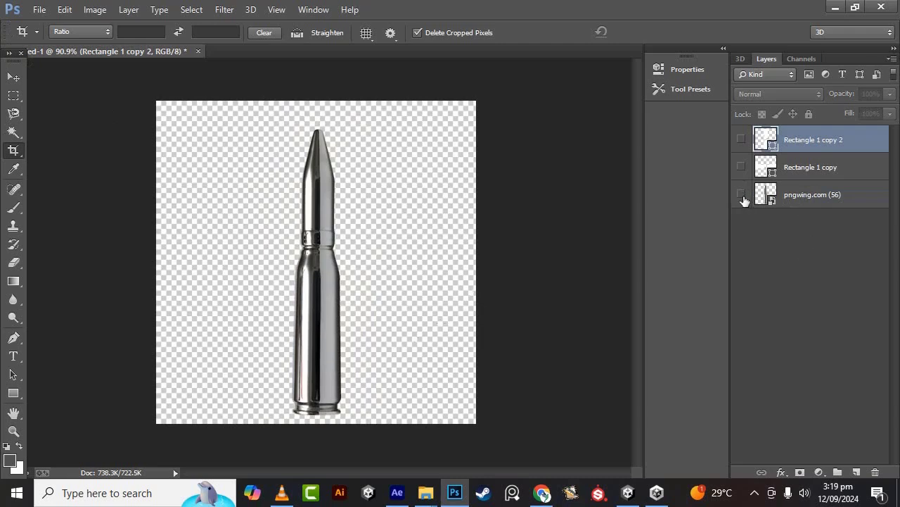
pyautogui.click(742, 195)
# Step: Draw a white square shape of about 38 × 38 px near the canvas's left edge at about mid-height
pyautogui.click(13, 393)
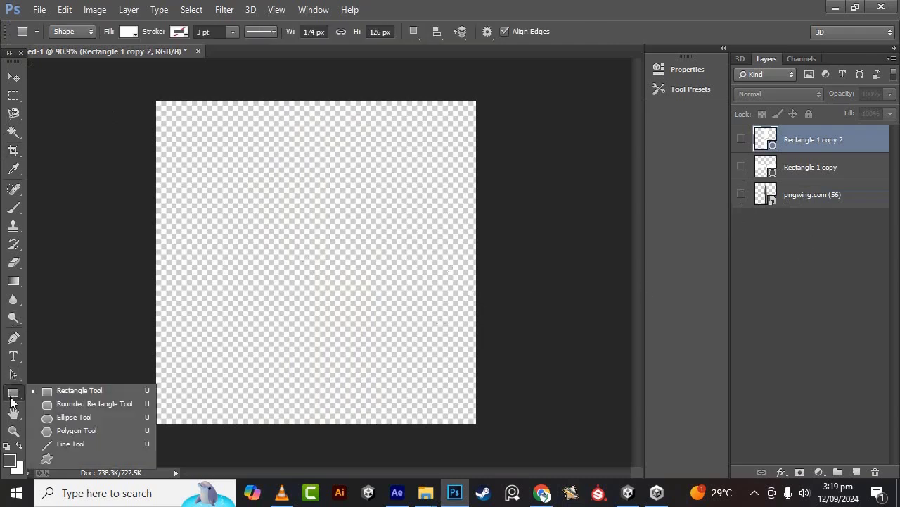
pyautogui.click(60, 391)
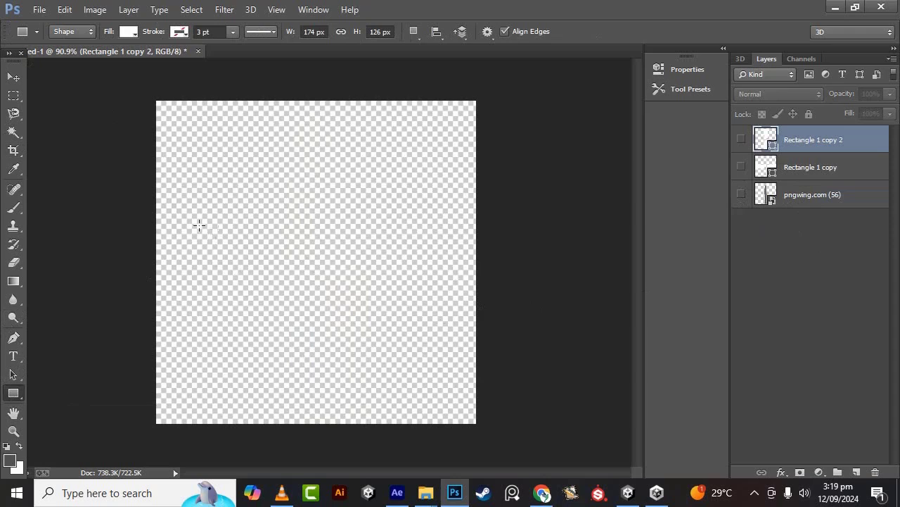
pyautogui.moveTo(166, 225); pyautogui.dragTo(190, 249)
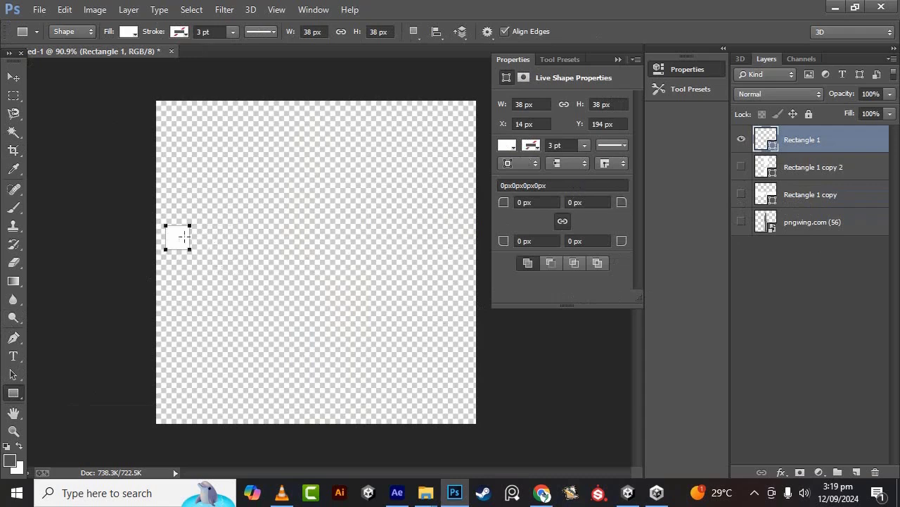
# Step: Stretch the white square rightward to 1250% width, forming a horizontal bar across the canvas, and apply the transformation
pyautogui.click(12, 78)
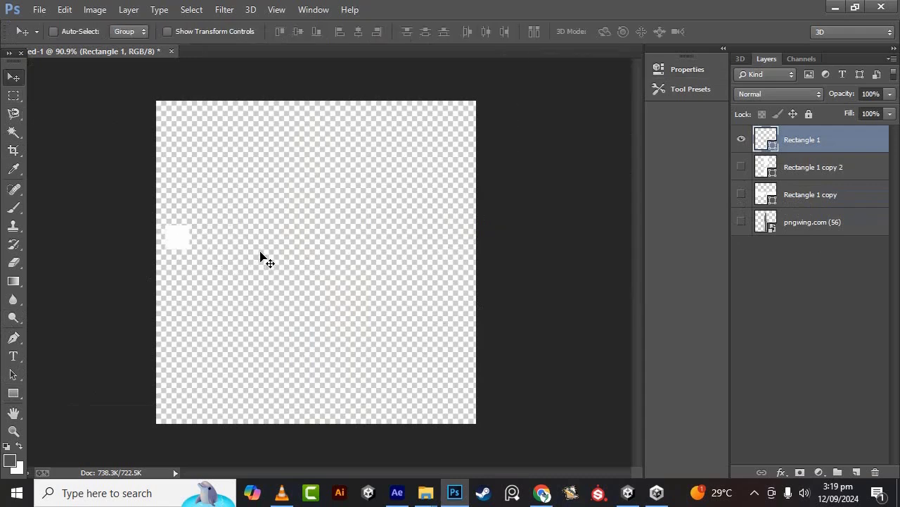
pyautogui.hotkey('ctrl', 't')
pyautogui.moveTo(190, 238); pyautogui.dragTo(469, 239)
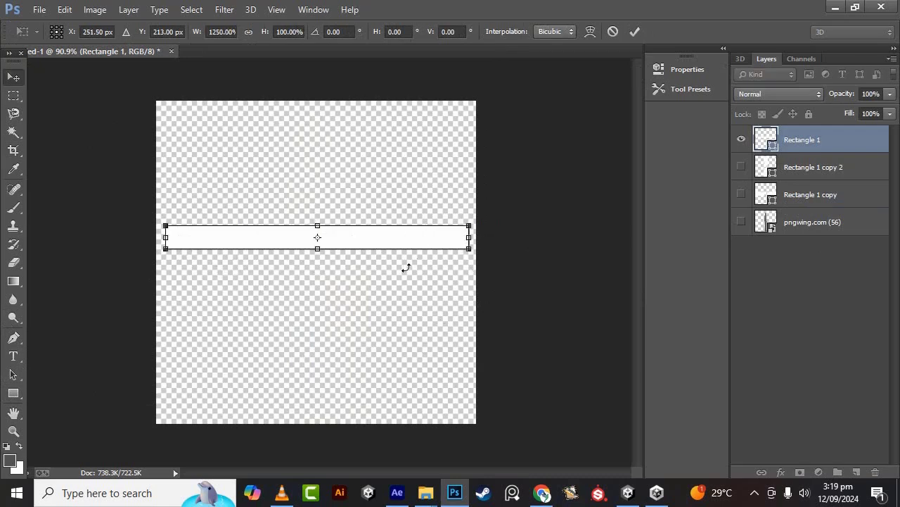
pyautogui.press('Return')
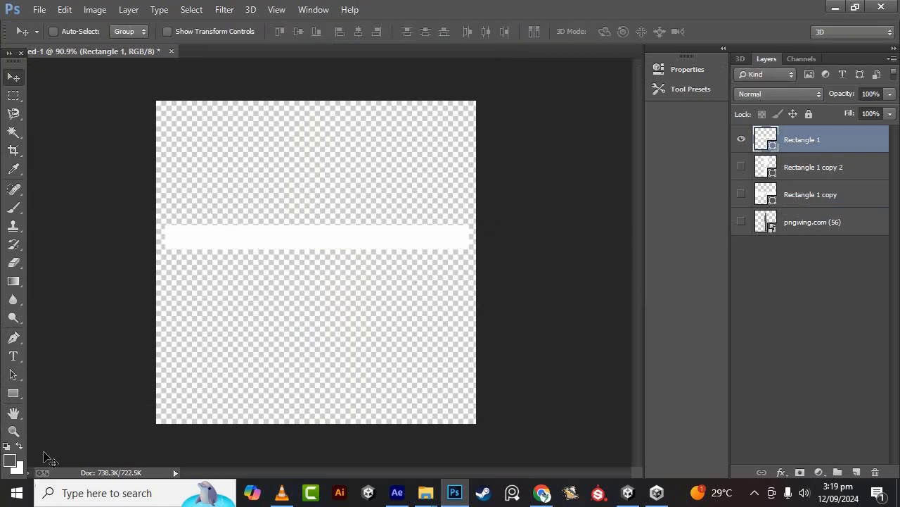
# Step: Open the blending options of the white bar's layer, Rectangle 1
pyautogui.rightClick(299, 240)
pyautogui.click(316, 249)
pyautogui.rightClick(793, 143)
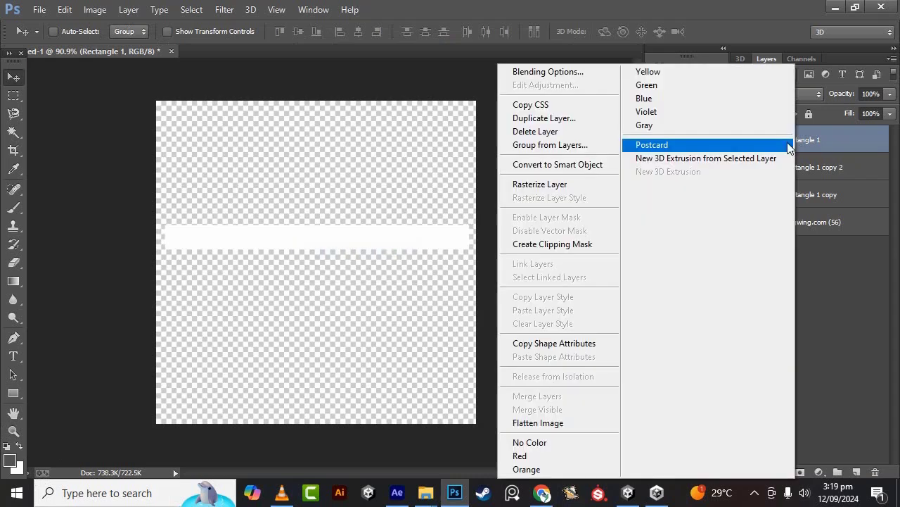
pyautogui.click(535, 68)
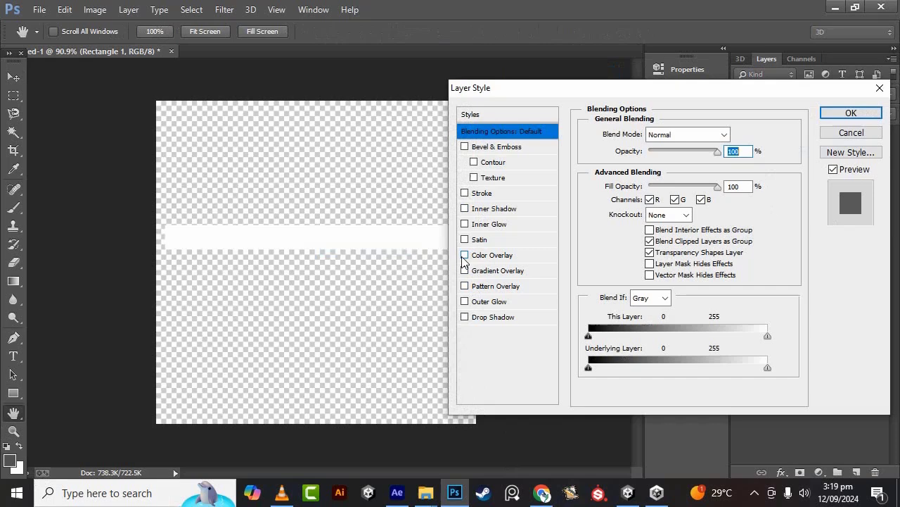
pyautogui.click(465, 255)
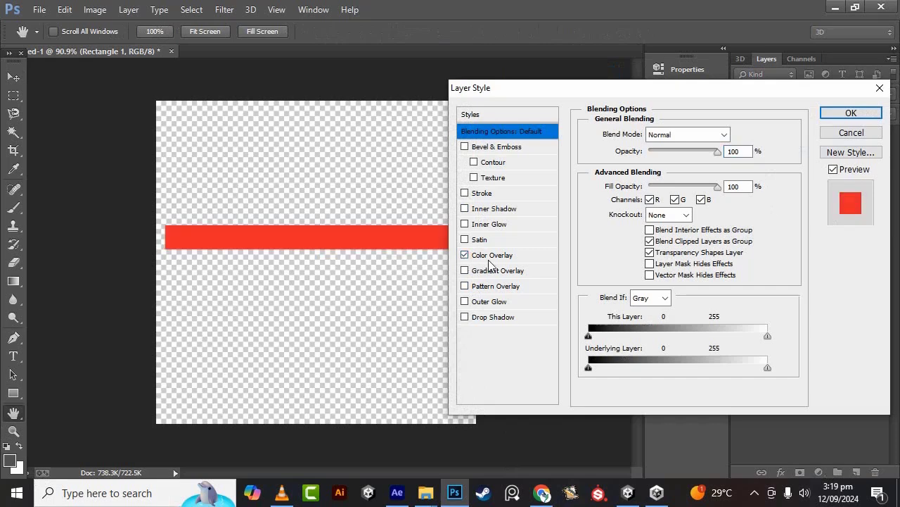
pyautogui.click(505, 257)
pyautogui.moveTo(651, 106); pyautogui.dragTo(702, 100)
pyautogui.click(777, 138)
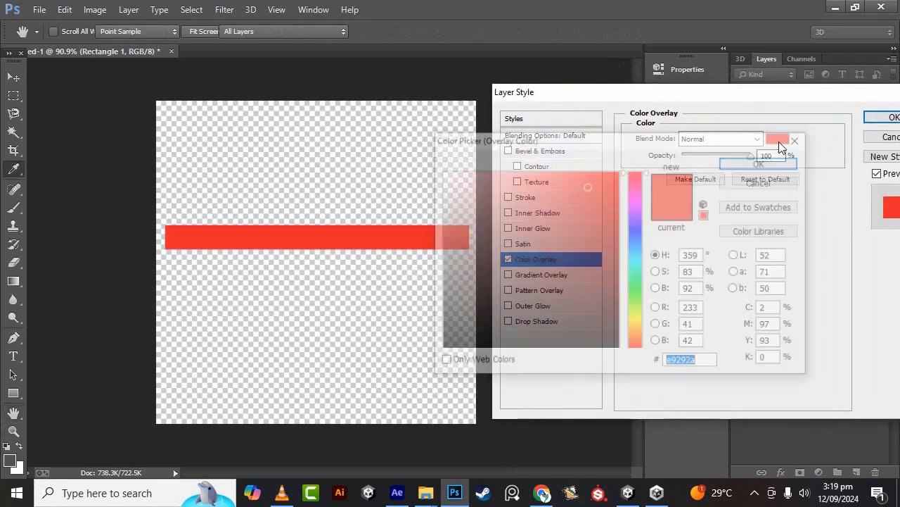
pyautogui.click(800, 138)
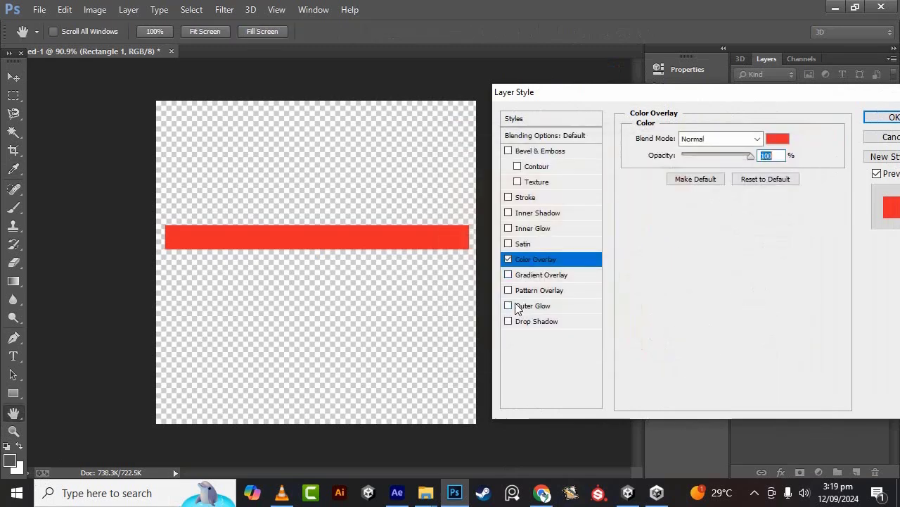
pyautogui.click(508, 259)
# Step: Add a gradient overlay to the bar and set the gradient's starting colour stop to bright red ff2222
pyautogui.click(508, 274)
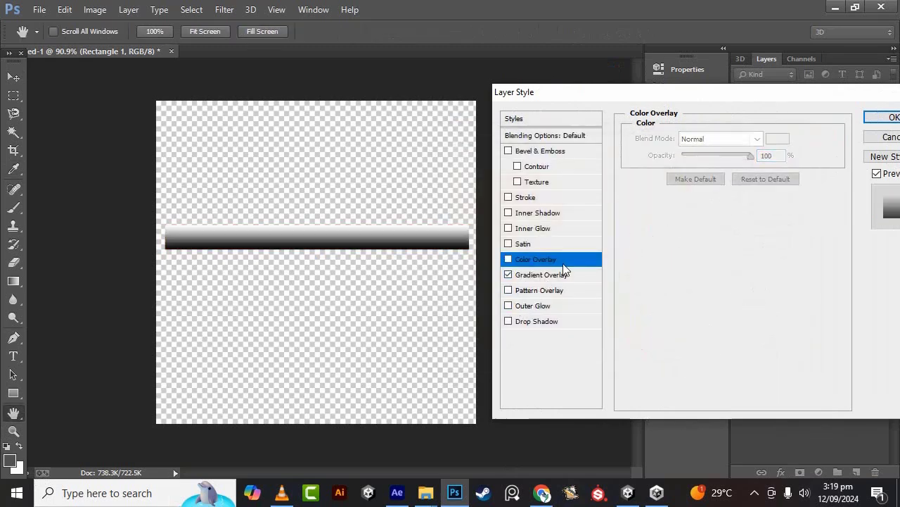
pyautogui.click(557, 275)
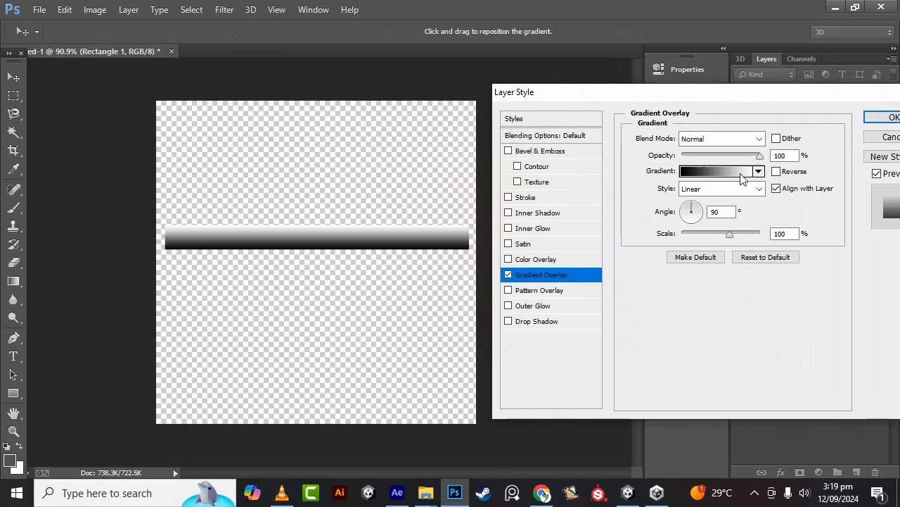
pyautogui.click(758, 173)
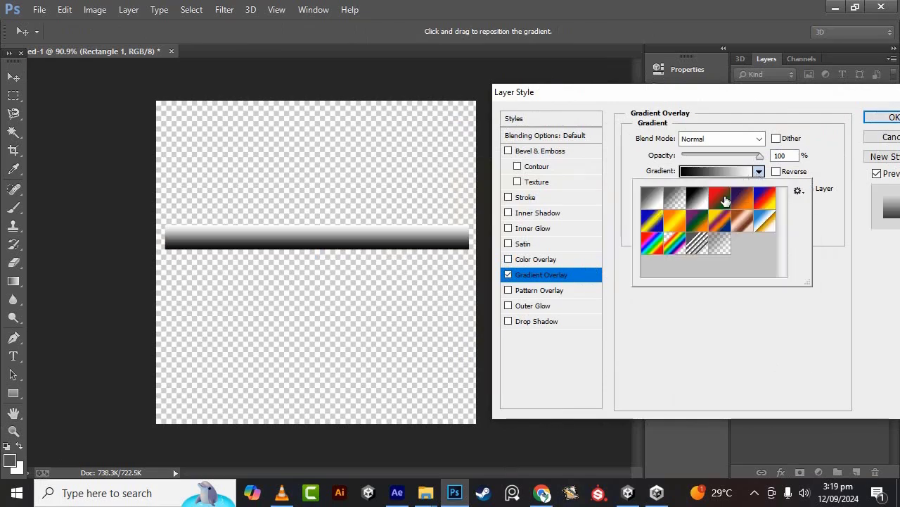
pyautogui.click(713, 171)
pyautogui.click(713, 171)
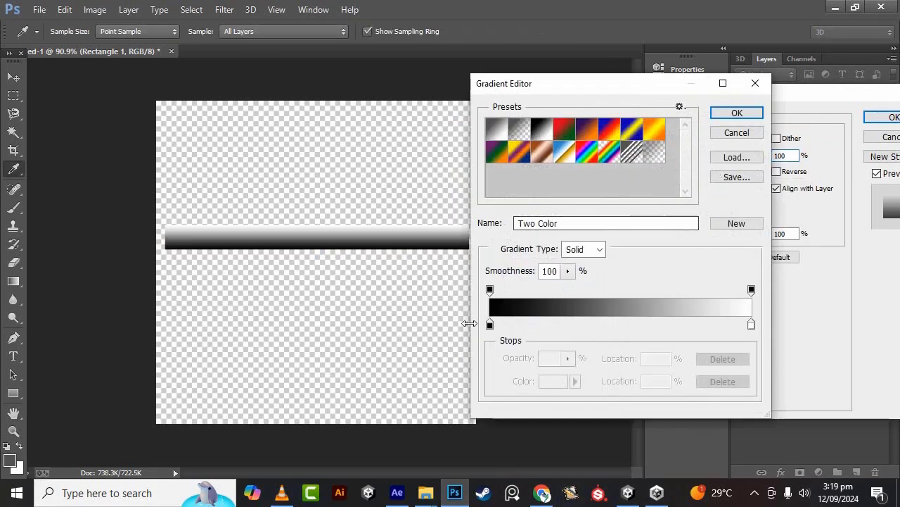
pyautogui.doubleClick(489, 325)
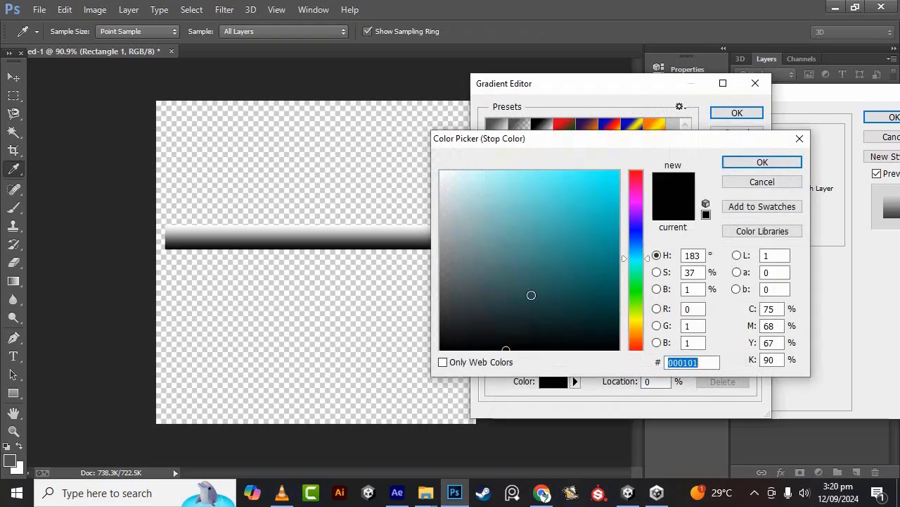
pyautogui.click(637, 167)
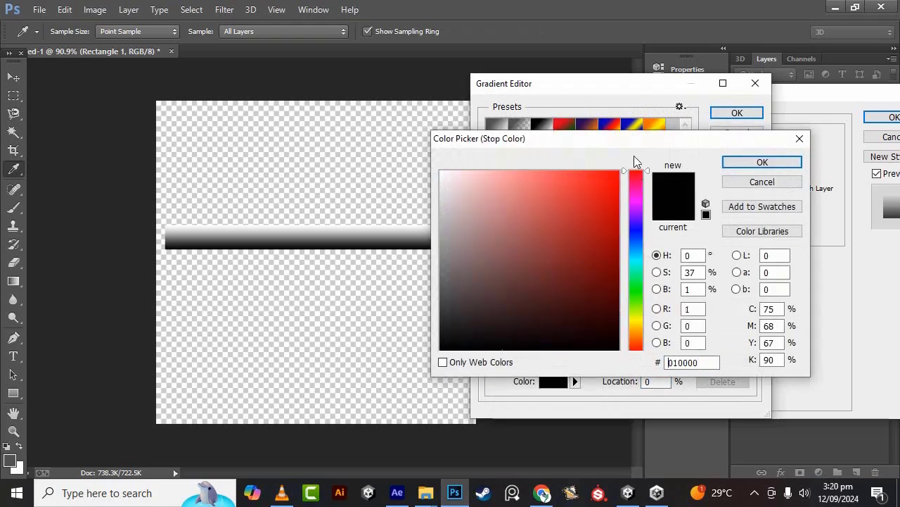
pyautogui.moveTo(487, 205)
pyautogui.mouseDown()
pyautogui.moveTo(452, 153)
pyautogui.moveTo(539, 169)
pyautogui.moveTo(657, 164)
pyautogui.moveTo(601, 176)
pyautogui.moveTo(596, 162)
pyautogui.mouseUp()
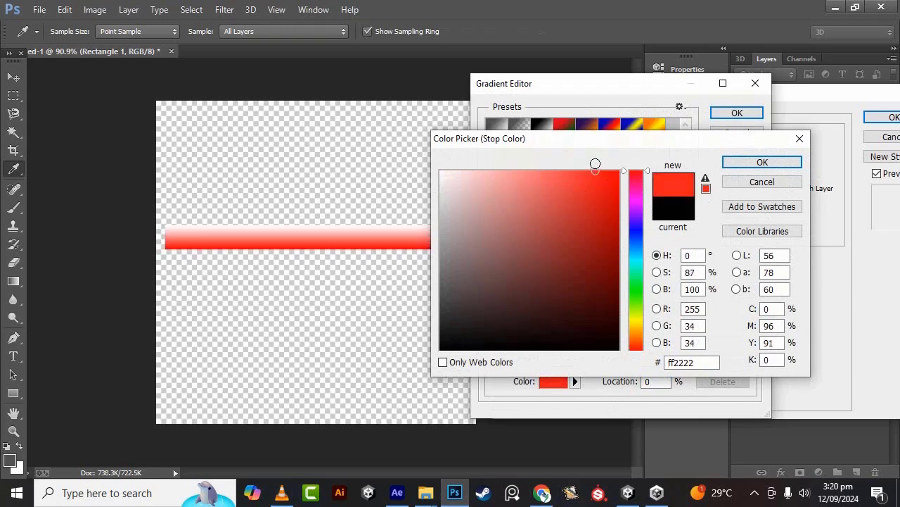
pyautogui.click(753, 161)
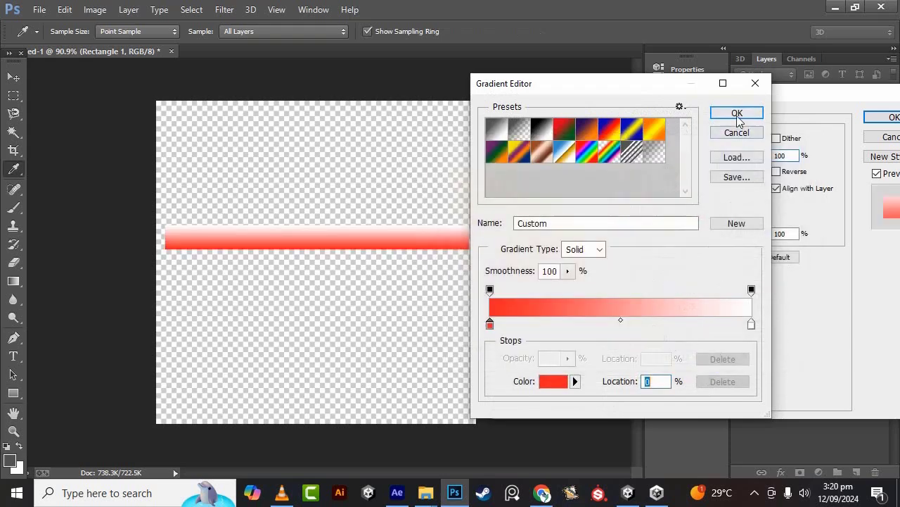
# Step: Set the gradient's end colour stop to dark red aa0000, keep the Solid gradient type, and accept the gradient
pyautogui.doubleClick(751, 325)
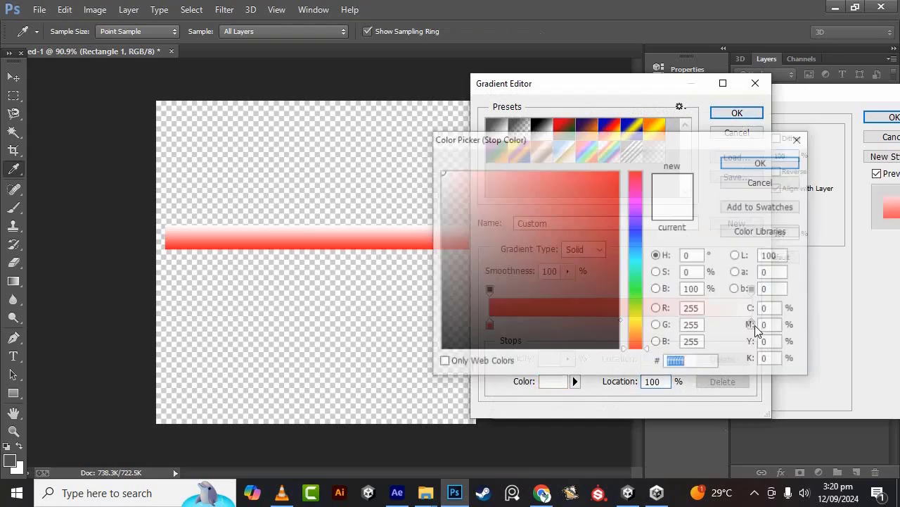
pyautogui.click(615, 212)
pyautogui.moveTo(615, 213); pyautogui.dragTo(618, 230)
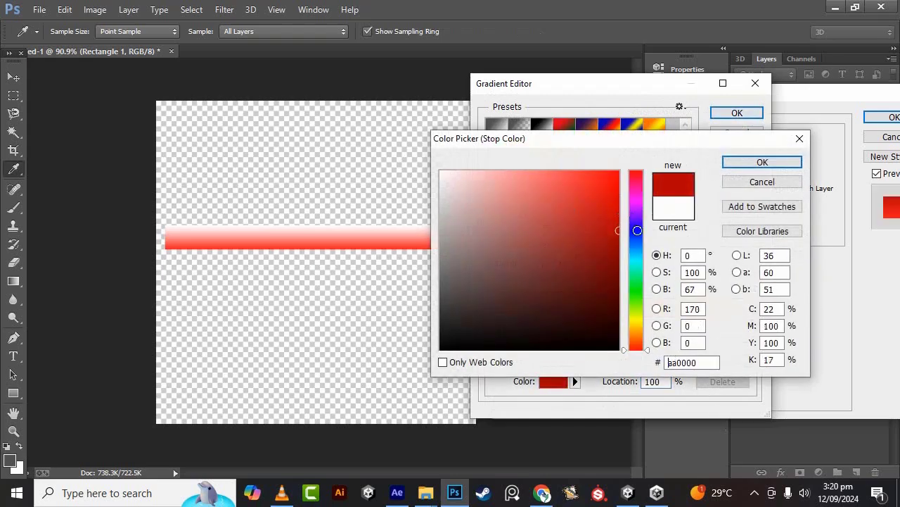
pyautogui.click(762, 163)
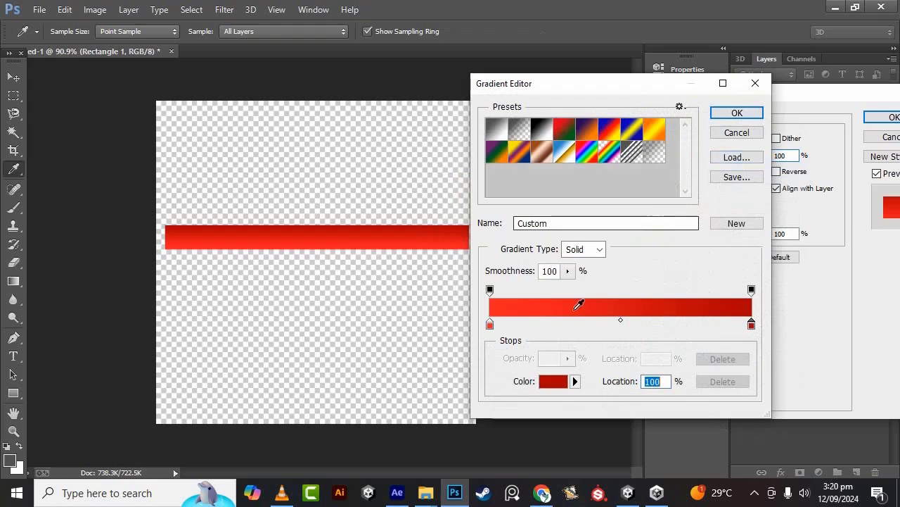
pyautogui.click(586, 255)
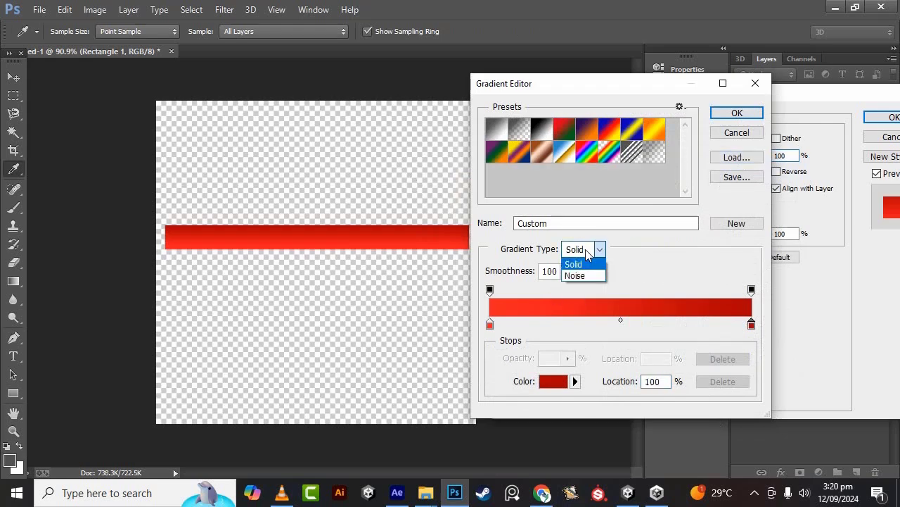
pyautogui.click(584, 263)
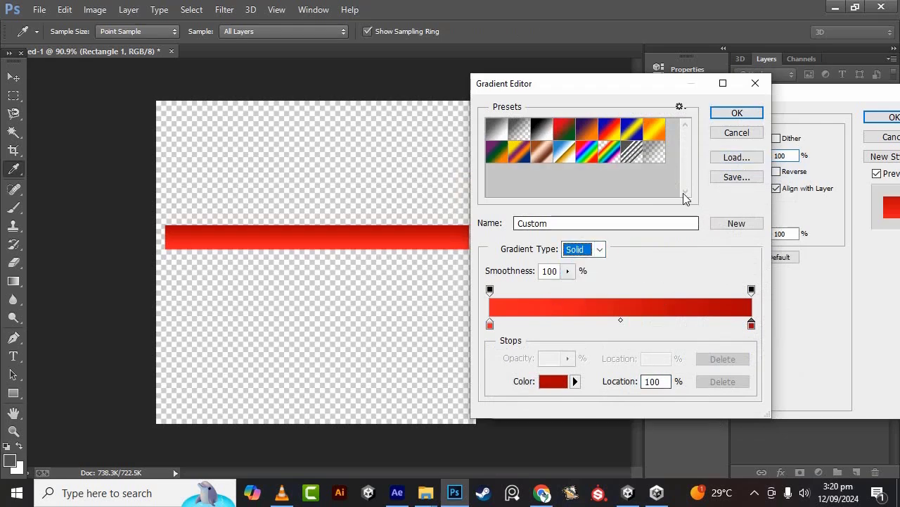
pyautogui.click(747, 111)
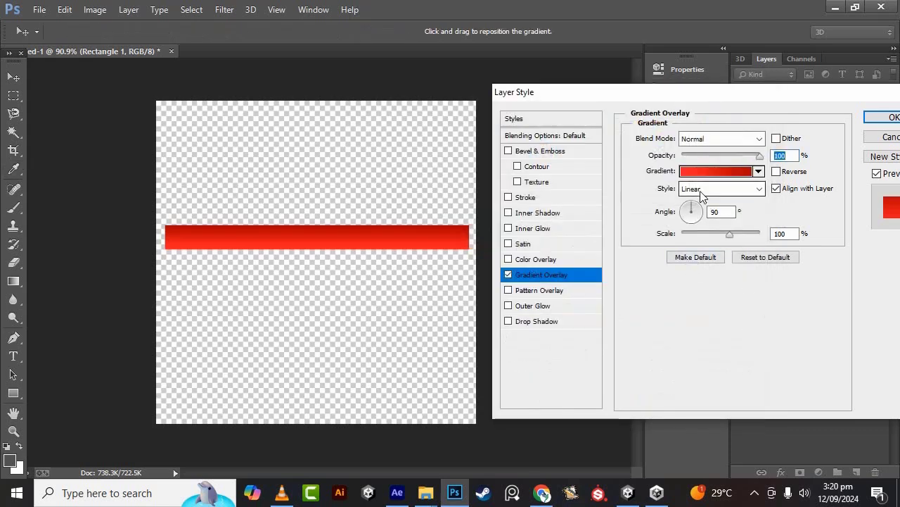
# Step: Keep the gradient overlay's Linear style, set its angle to 1° so it runs along the bar, and apply the layer style
pyautogui.click(700, 190)
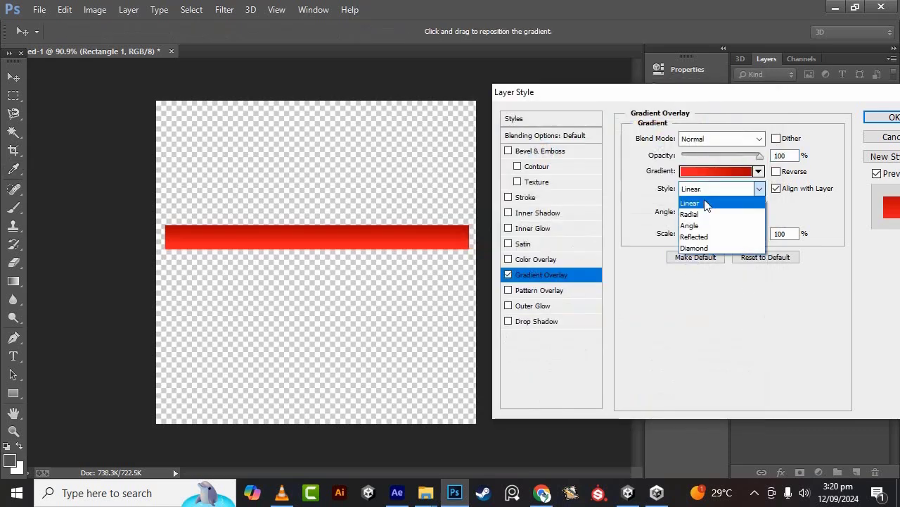
pyautogui.click(698, 203)
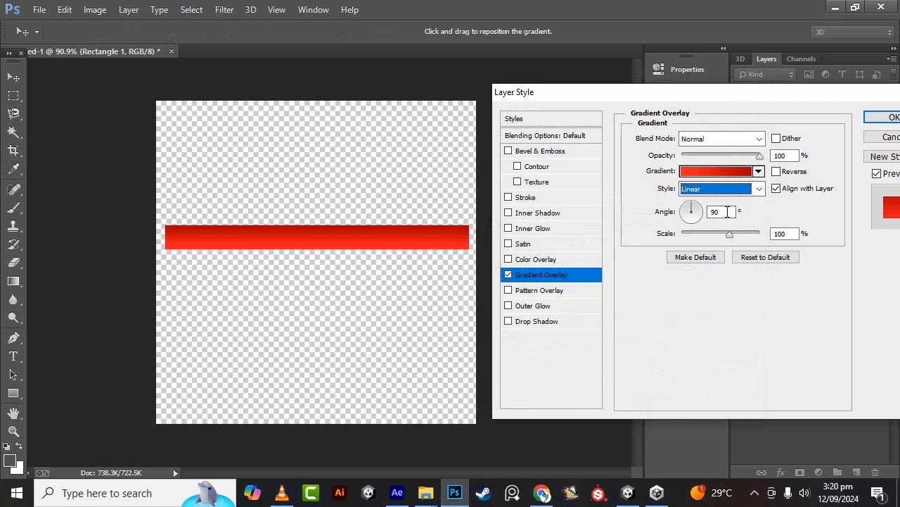
pyautogui.moveTo(694, 204); pyautogui.dragTo(723, 211)
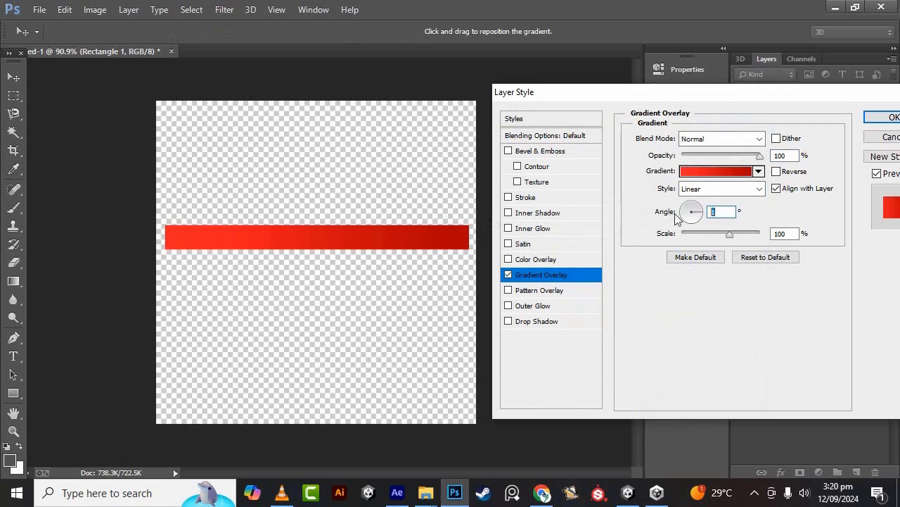
pyautogui.press('Return')
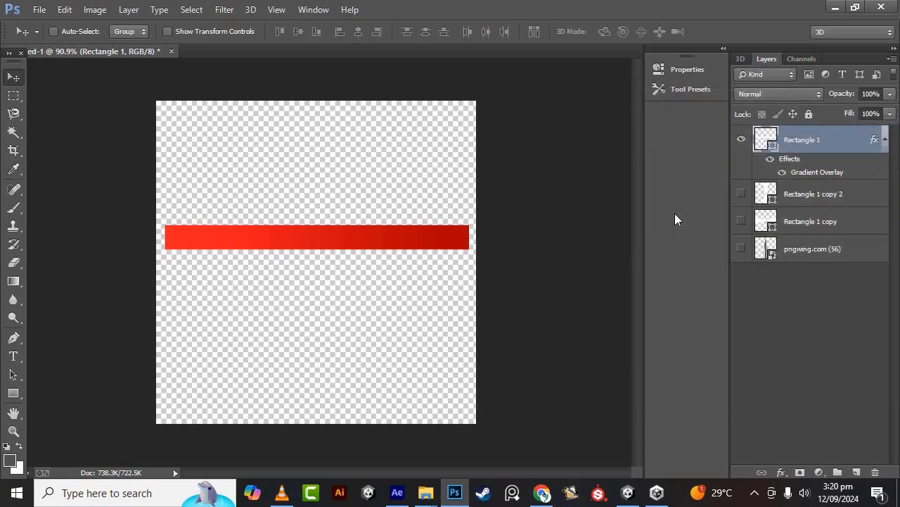
# Step: Crop the canvas height closely around the red bar, leaving a thin transparent margin above and below it
pyautogui.keyDown('alt'); pyautogui.scroll(-5, 346, 270); pyautogui.keyUp('alt')
pyautogui.keyDown('alt'); pyautogui.scroll(5, 344, 264); pyautogui.keyUp('alt')
pyautogui.click(15, 152)
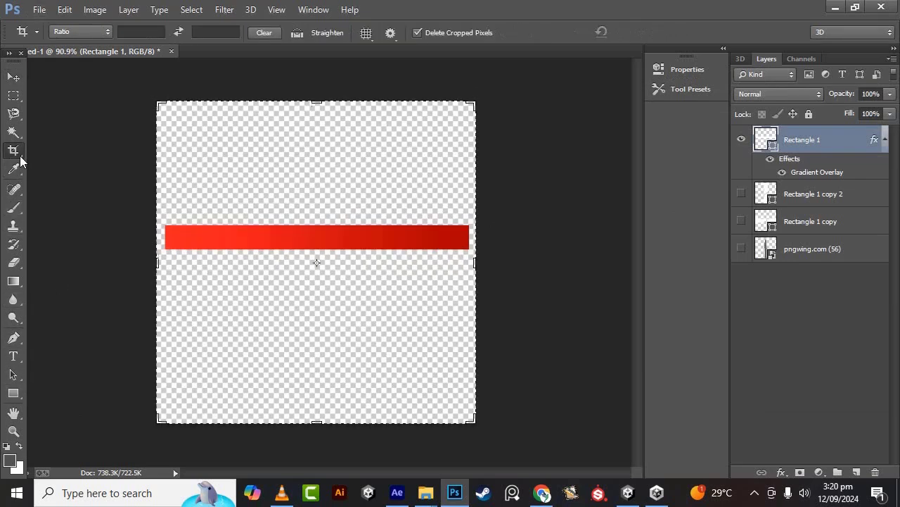
pyautogui.moveTo(317, 421); pyautogui.dragTo(317, 335)
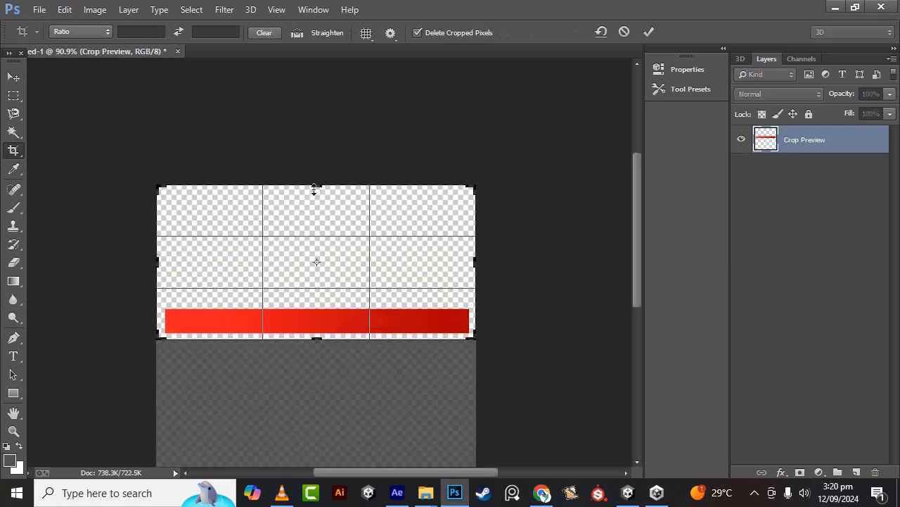
pyautogui.moveTo(315, 190); pyautogui.dragTo(316, 248)
pyautogui.moveTo(315, 247); pyautogui.dragTo(313, 245)
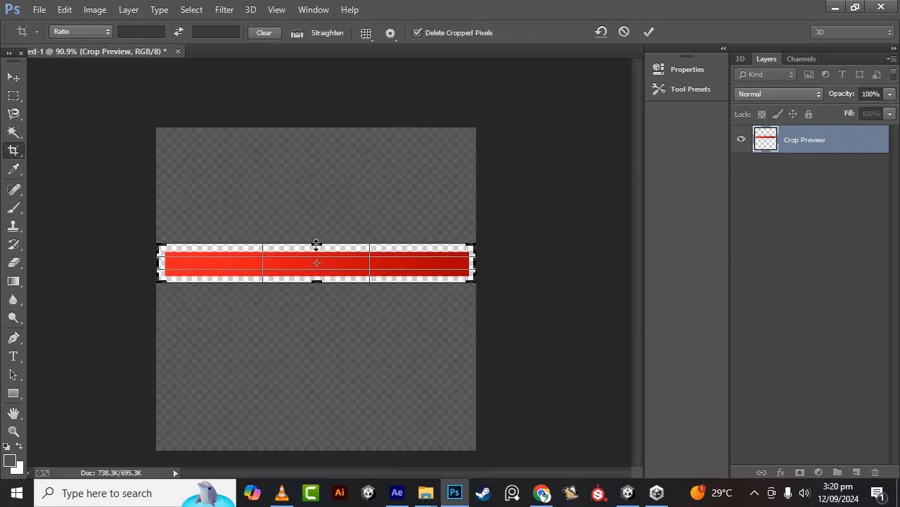
pyautogui.press('Return')
# Step: Save the red bar as a PNG copy named healthbar on the Desktop, keeping the default PNG options
pyautogui.click(38, 10)
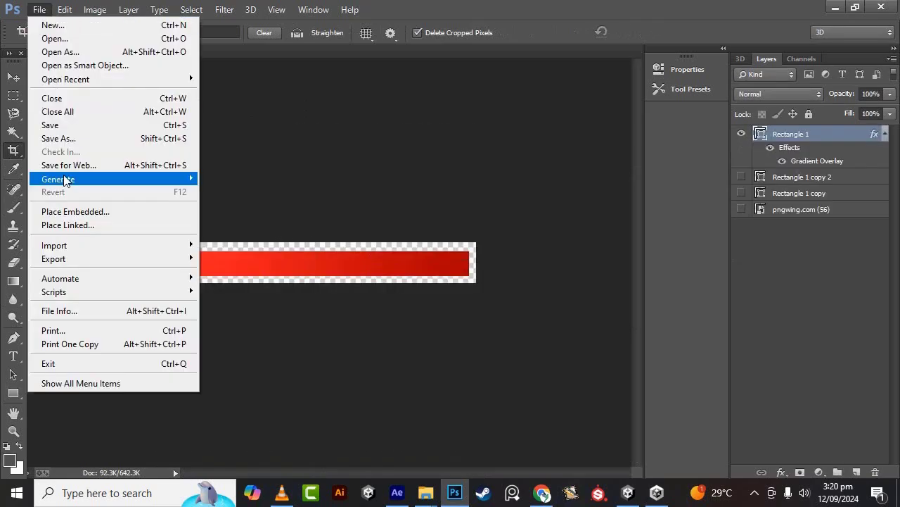
pyautogui.click(78, 138)
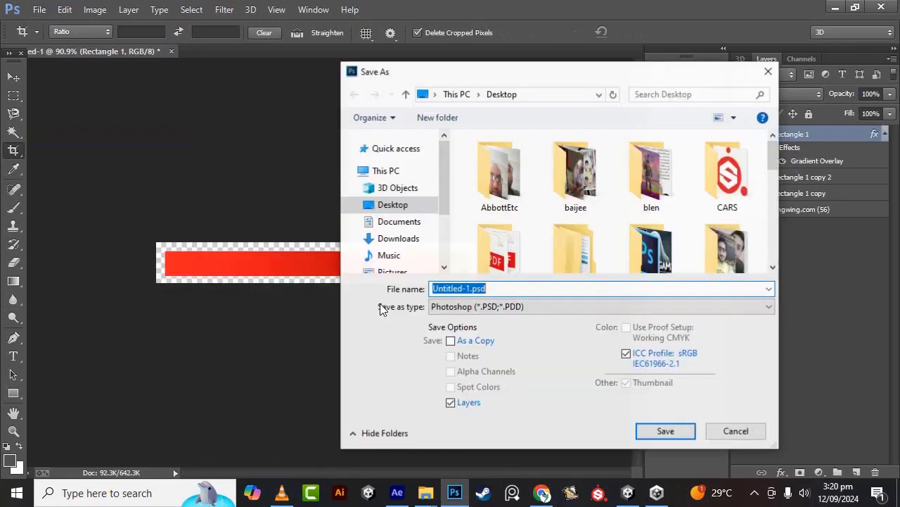
pyautogui.click(469, 307)
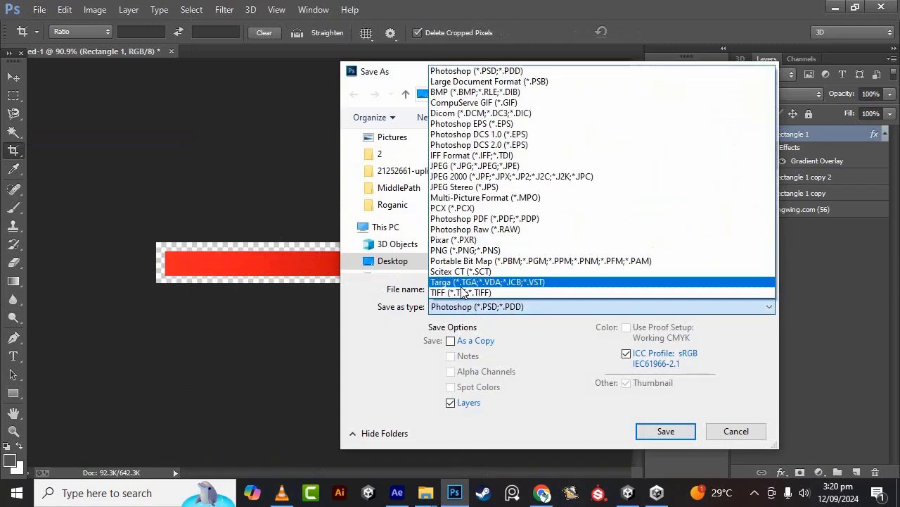
pyautogui.click(462, 250)
pyautogui.tripleClick(491, 289)
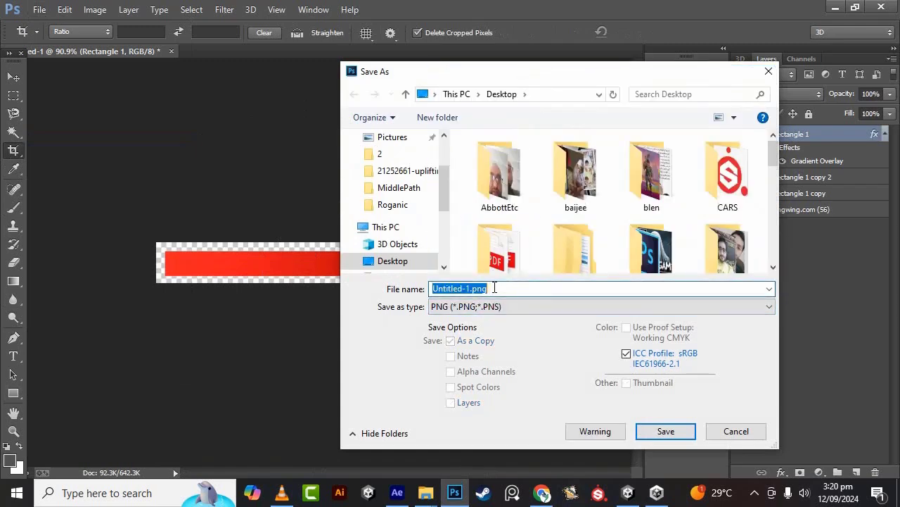
pyautogui.write('healthbar')
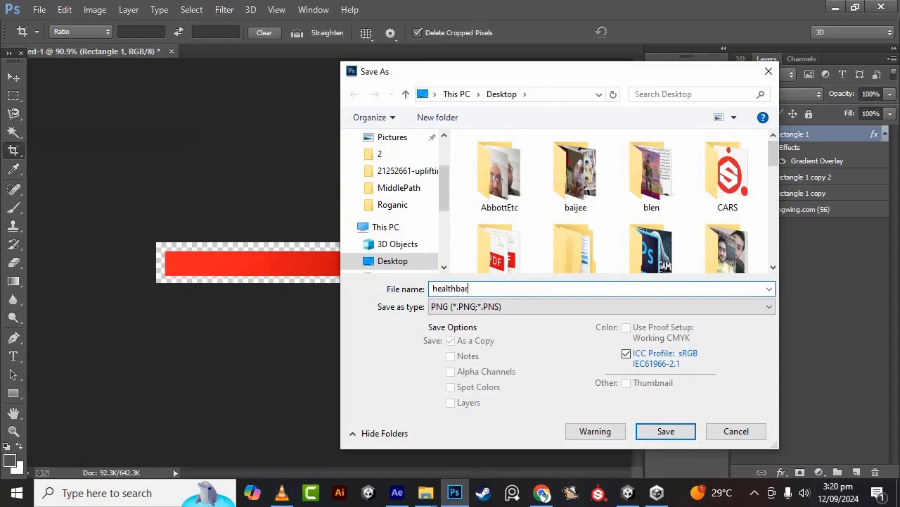
pyautogui.press('Return')
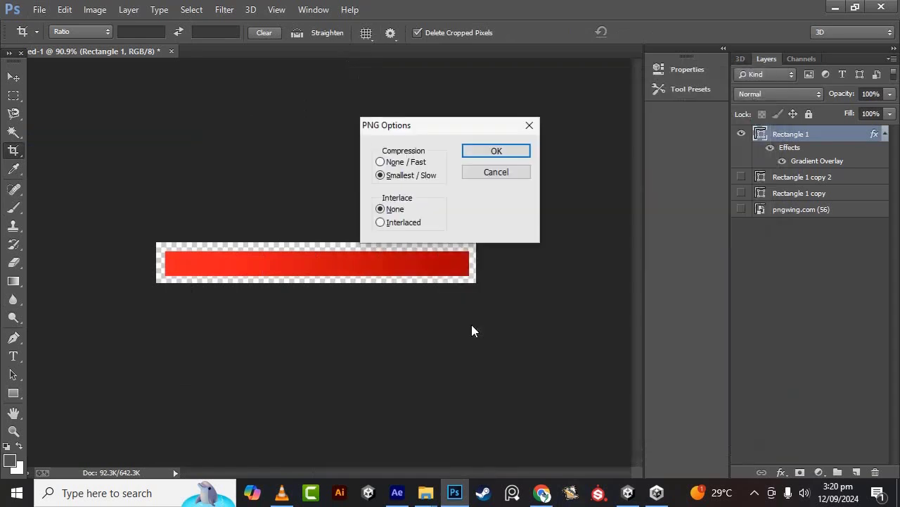
pyautogui.click(496, 152)
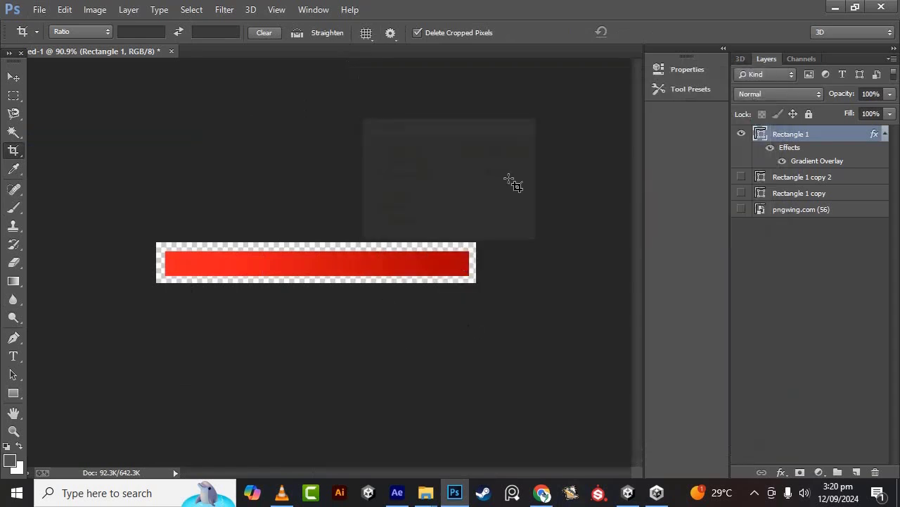
# Step: Switch to the Desktop folder in File Explorer and select moon.png, scracth.png, healthbar.png and bullet.png together
pyautogui.press('v')
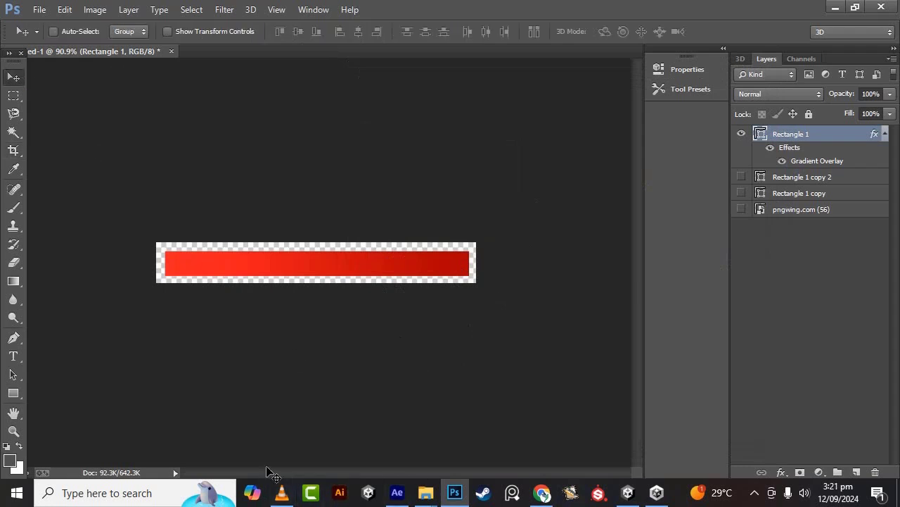
pyautogui.click(424, 496)
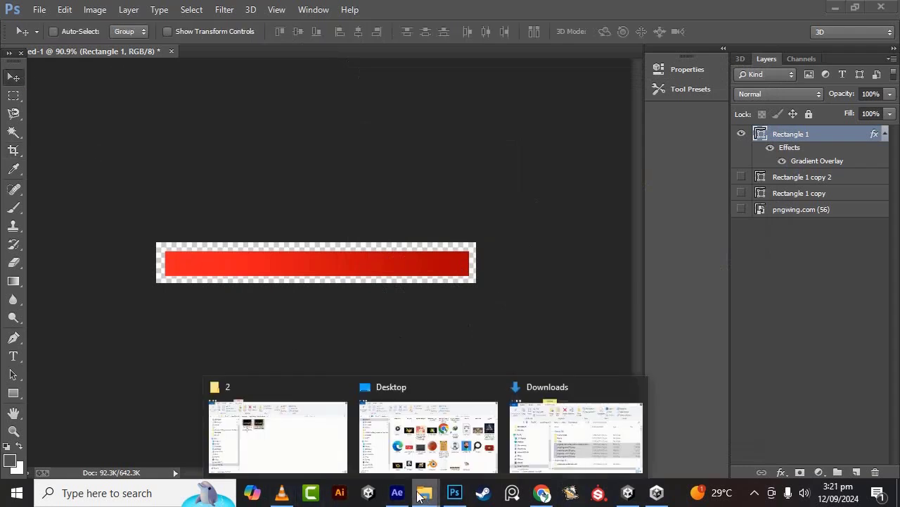
pyautogui.click(415, 446)
pyautogui.scroll(-1, 593, 310)
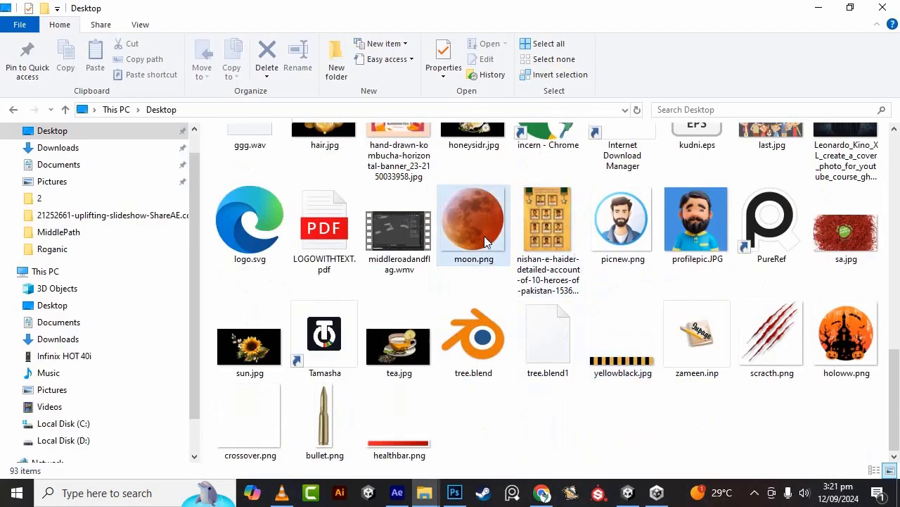
pyautogui.click(474, 211)
pyautogui.keyDown('ctrl'); pyautogui.click(765, 366); pyautogui.keyUp('ctrl')
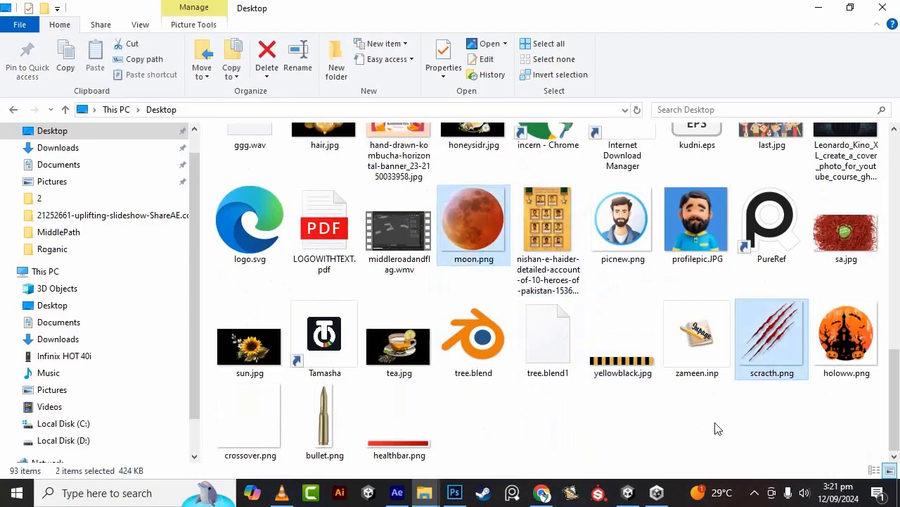
pyautogui.keyDown('ctrl'); pyautogui.click(396, 451); pyautogui.keyUp('ctrl')
pyautogui.keyDown('ctrl'); pyautogui.click(327, 422); pyautogui.keyUp('ctrl')
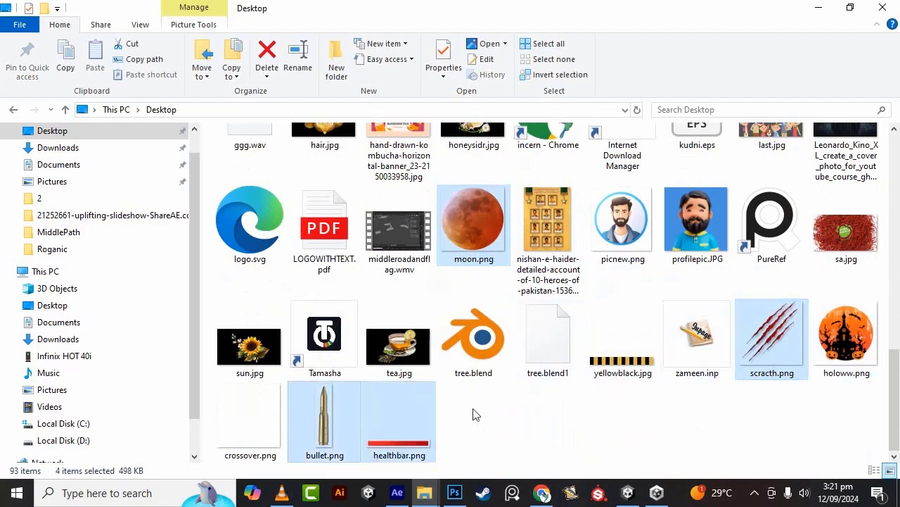
# Step: Look through the Desktop for further images, and import the four selected PNG files into the Unity project's Sprites folder
pyautogui.scroll(2, 473, 415)
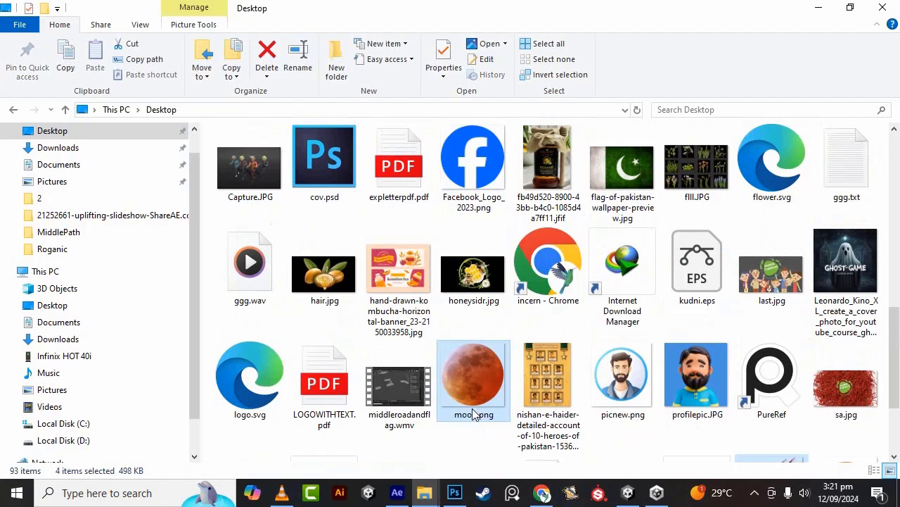
pyautogui.scroll(3, 473, 414)
pyautogui.scroll(4, 473, 413)
pyautogui.scroll(-7, 472, 414)
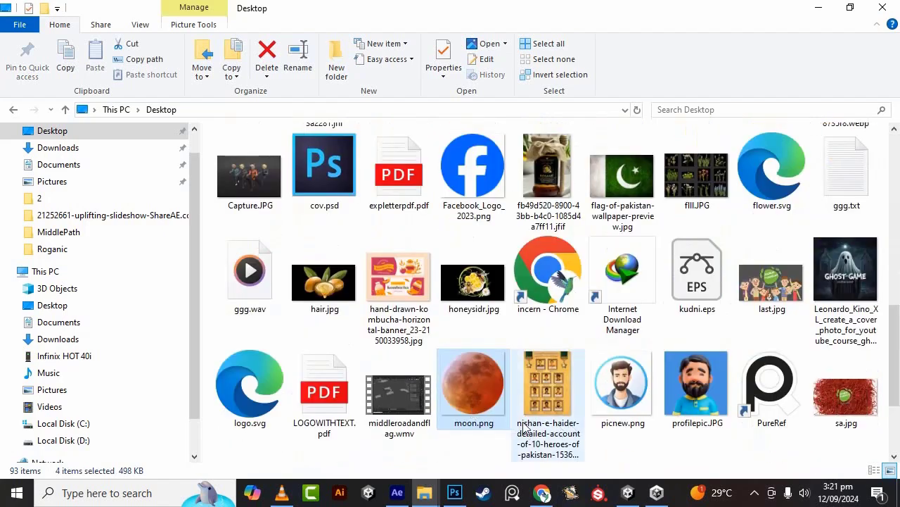
pyautogui.scroll(-2, 593, 342)
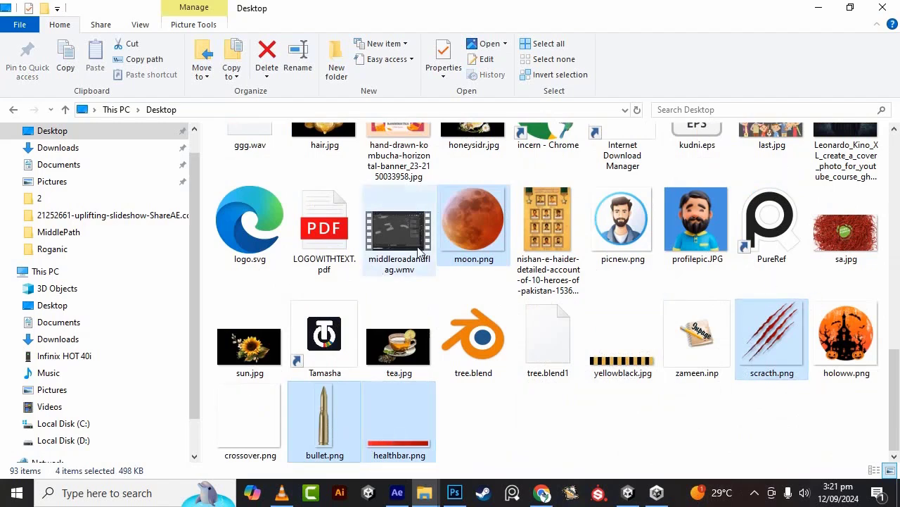
pyautogui.scroll(2, 540, 332)
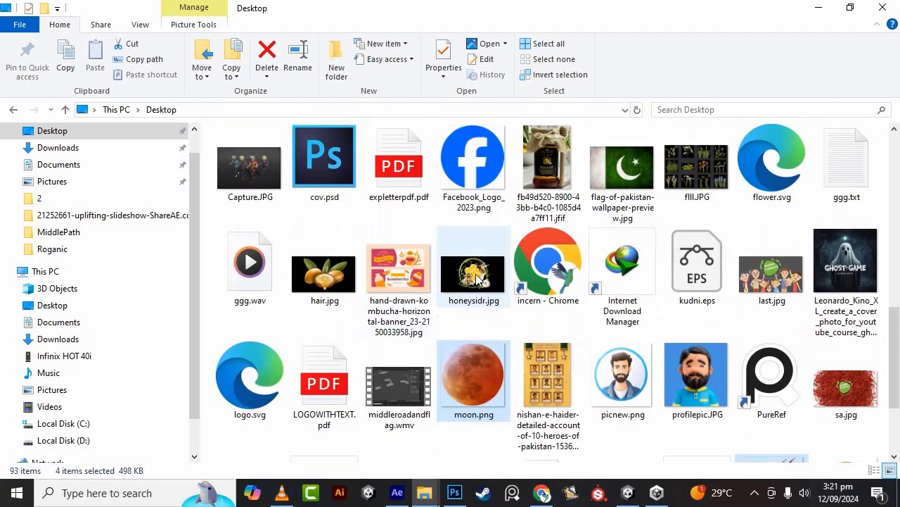
pyautogui.scroll(3, 481, 279)
pyautogui.scroll(2, 480, 279)
pyautogui.scroll(-7, 478, 279)
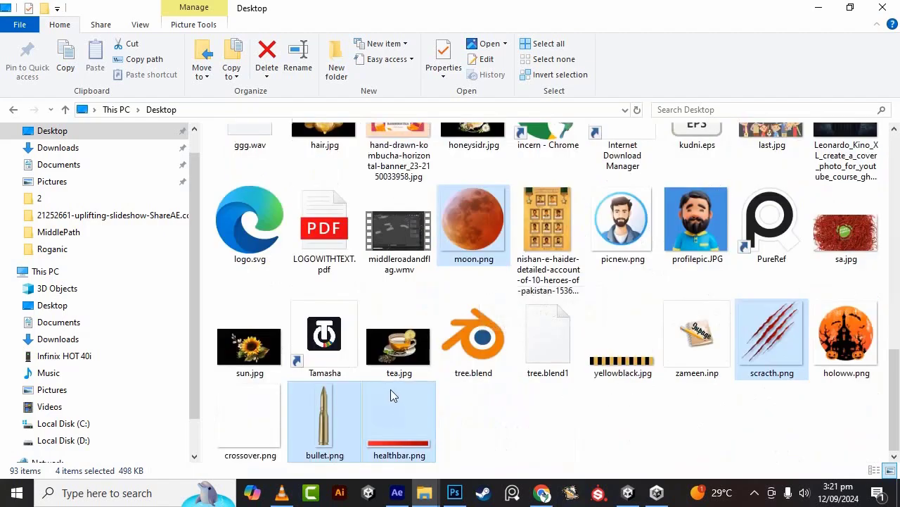
pyautogui.scroll(2, 631, 389)
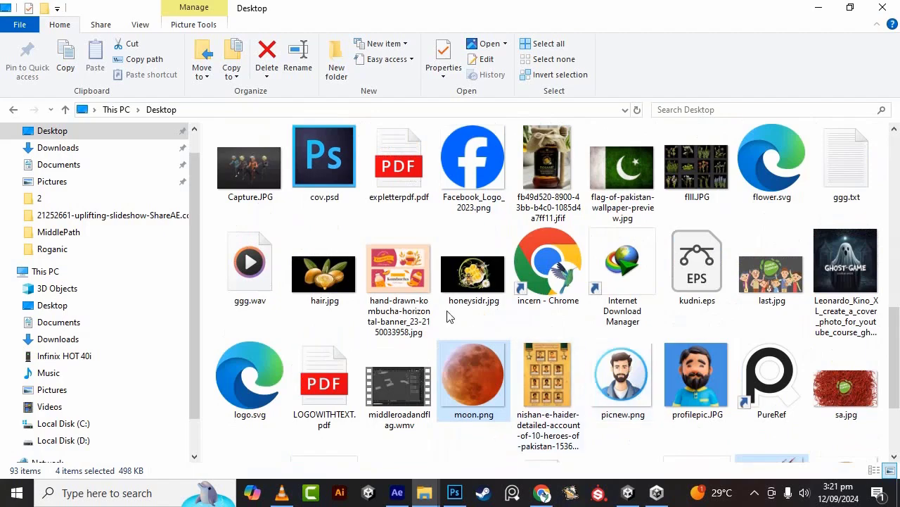
pyautogui.scroll(5, 499, 305)
pyautogui.scroll(-7, 499, 303)
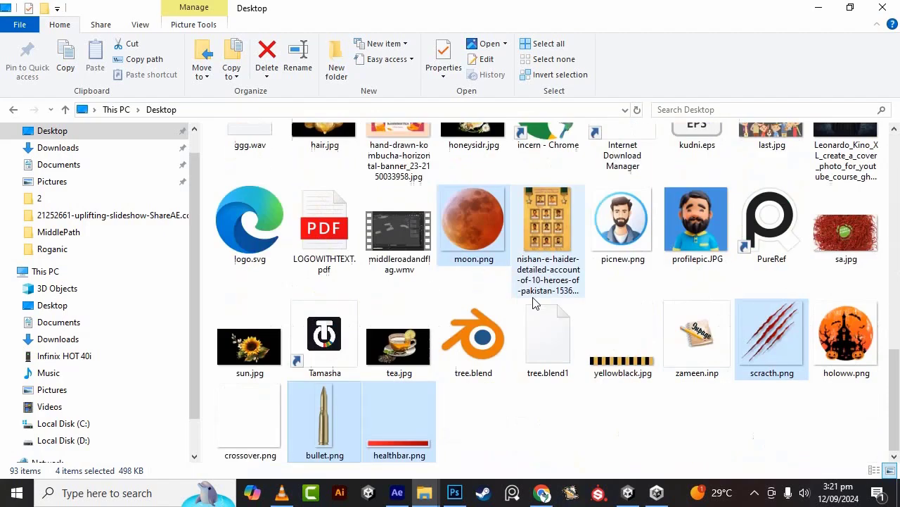
pyautogui.moveTo(399, 436)
pyautogui.mouseDown()
pyautogui.moveTo(493, 440)
pyautogui.moveTo(633, 495)
pyautogui.moveTo(331, 378)
pyautogui.moveTo(344, 415)
pyautogui.moveTo(432, 429)
pyautogui.mouseUp()
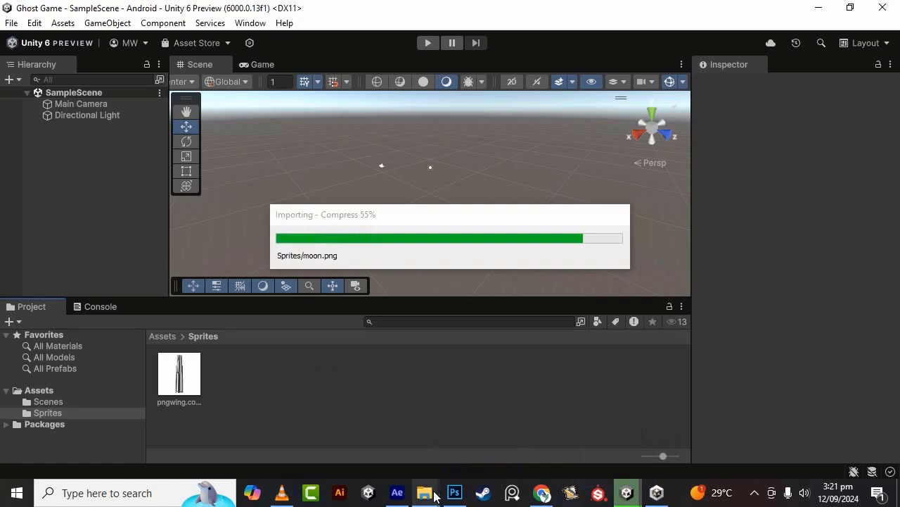
# Step: Refresh the Desktop folder in File Explorer and import holoww.png into Unity's Sprites folder
pyautogui.moveTo(424, 492)
pyautogui.click(446, 446)
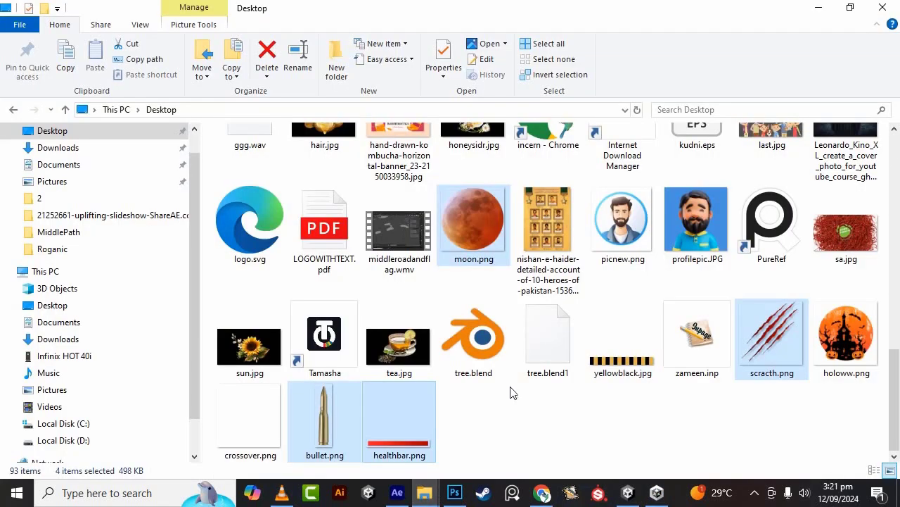
pyautogui.scroll(5, 554, 431)
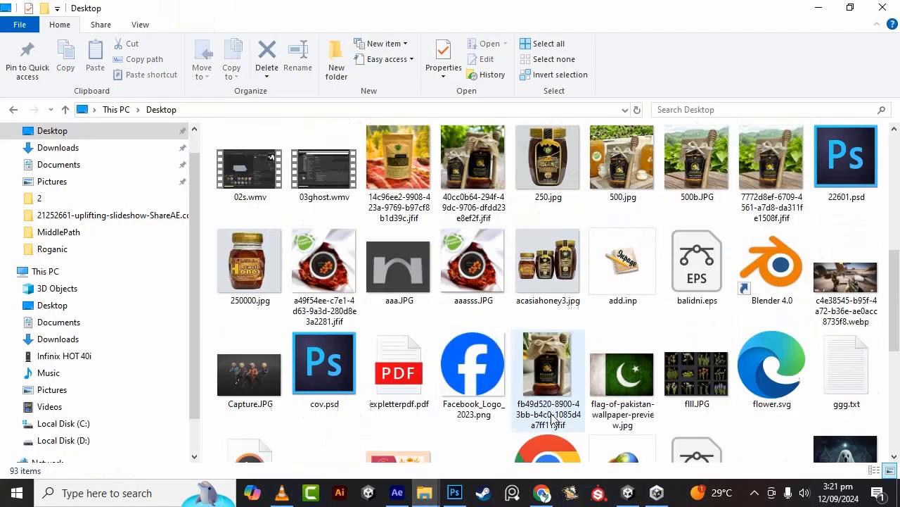
pyautogui.rightClick(596, 316)
pyautogui.click(629, 142)
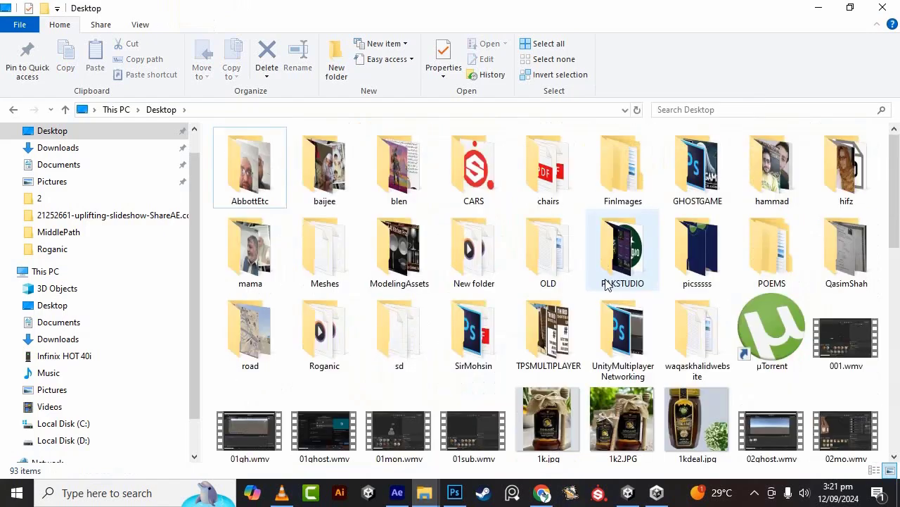
pyautogui.scroll(-10, 608, 293)
pyautogui.scroll(2, 608, 301)
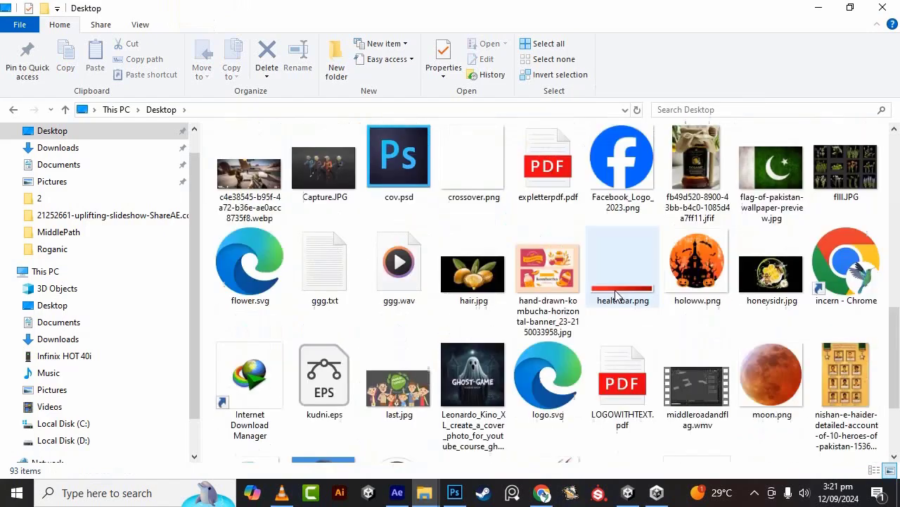
pyautogui.click(697, 259)
pyautogui.scroll(-1, 696, 259)
pyautogui.moveTo(456, 486); pyautogui.dragTo(464, 401)
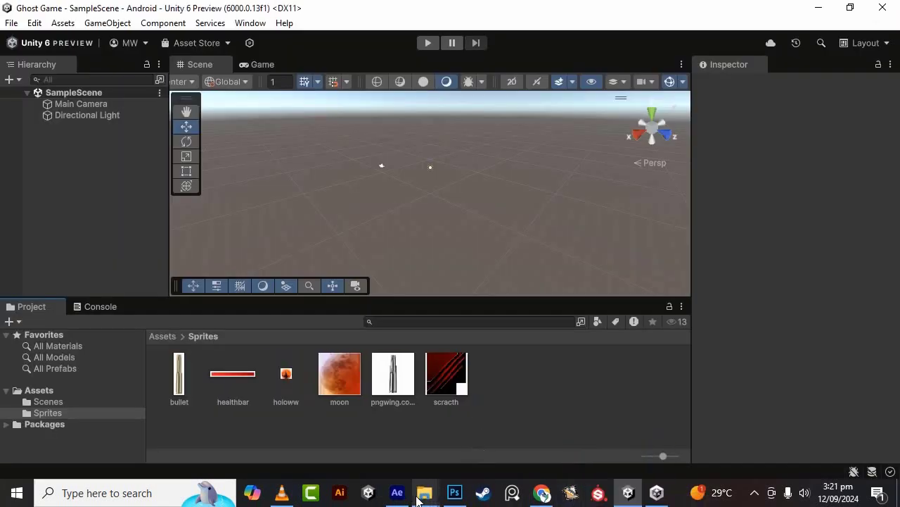
pyautogui.moveTo(426, 493)
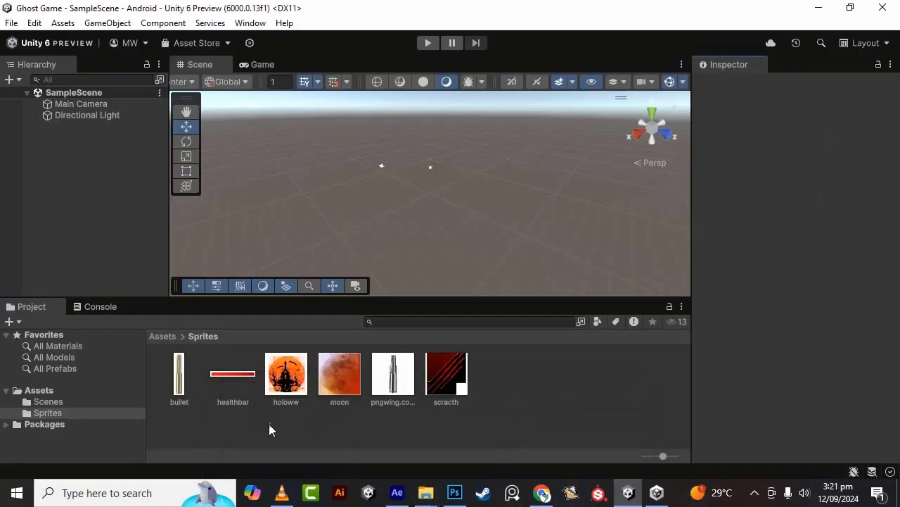
# Step: Inspect the import settings of the scracth texture, including its available Texture Type options
pyautogui.click(182, 378)
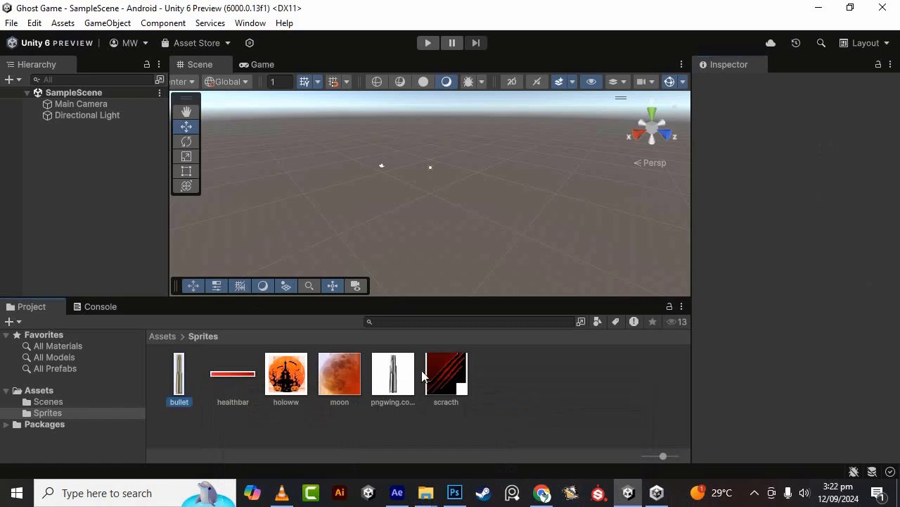
pyautogui.click(470, 392)
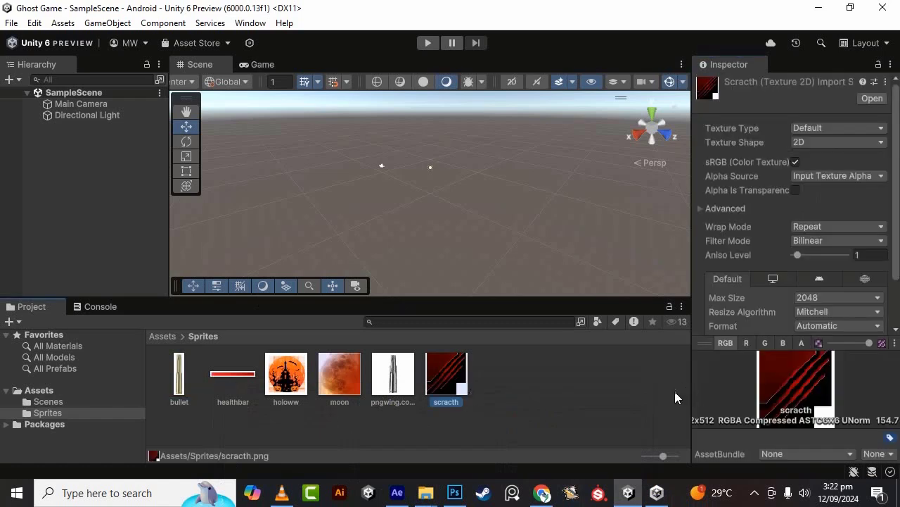
pyautogui.click(675, 391)
pyautogui.click(468, 387)
pyautogui.click(499, 400)
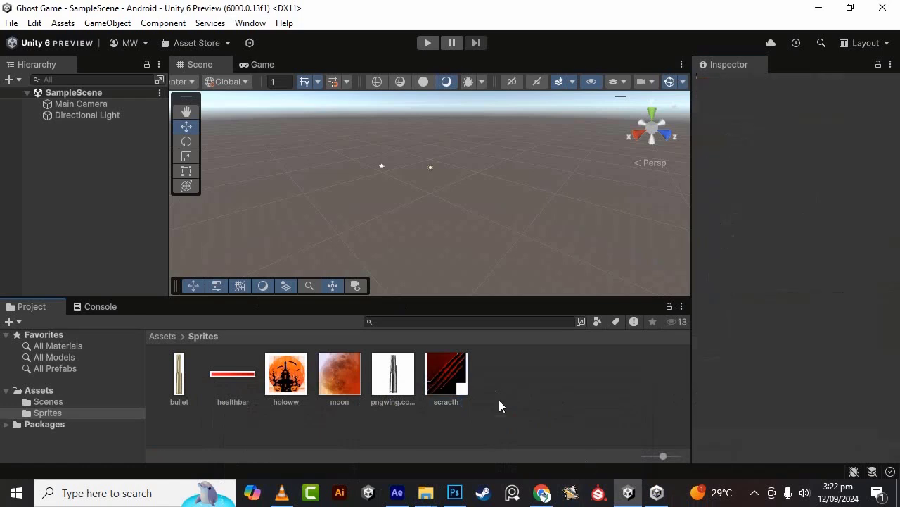
pyautogui.click(450, 392)
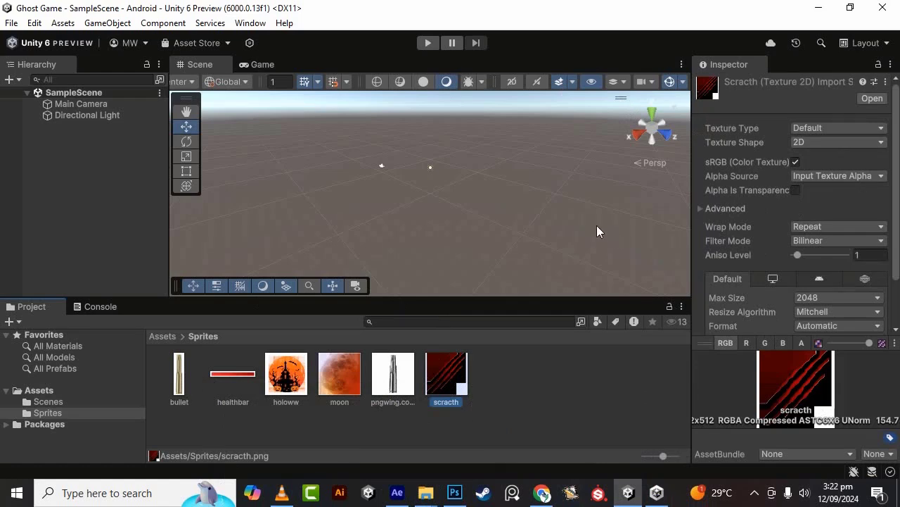
pyautogui.click(852, 124)
pyautogui.click(634, 2)
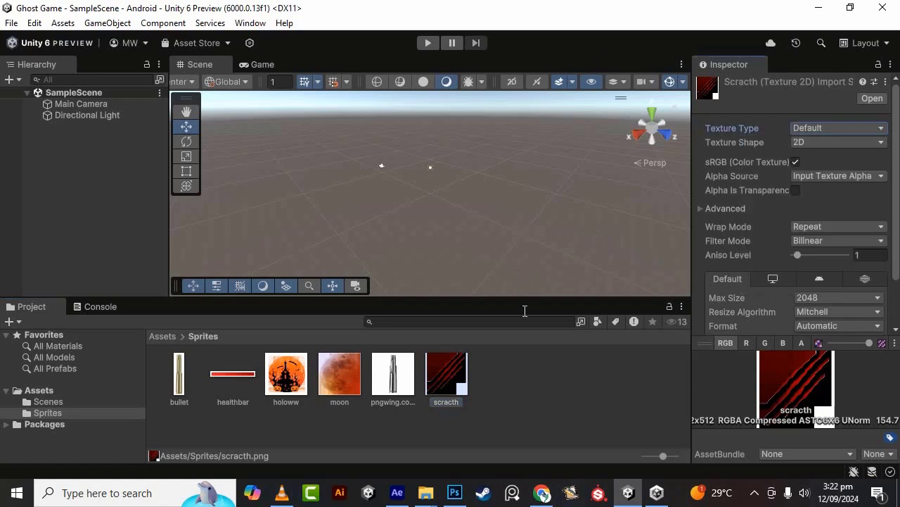
pyautogui.click(560, 422)
# Step: Set the Texture Type of scracth, the pngwing bullet, holoww, healthbar and bullet to Sprite (2D and UI), and apply the change
pyautogui.click(439, 380)
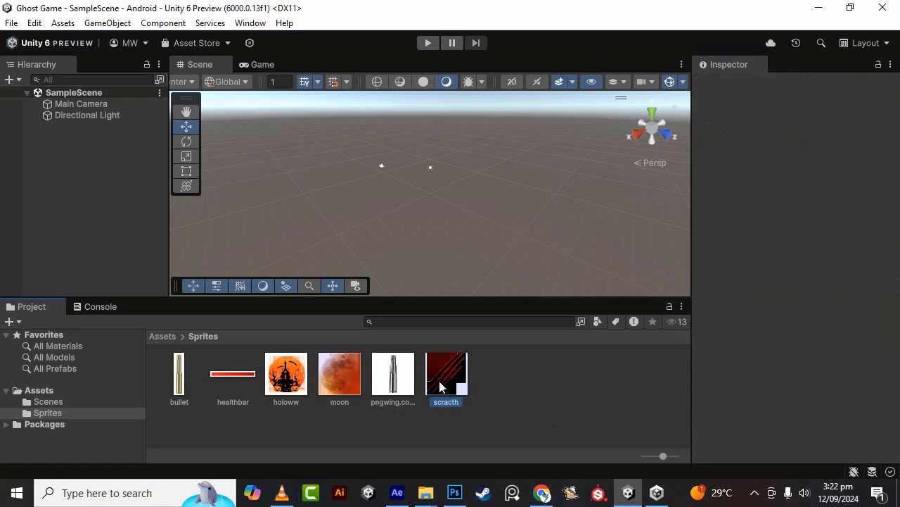
pyautogui.keyDown('ctrl'); pyautogui.click(408, 383); pyautogui.keyUp('ctrl')
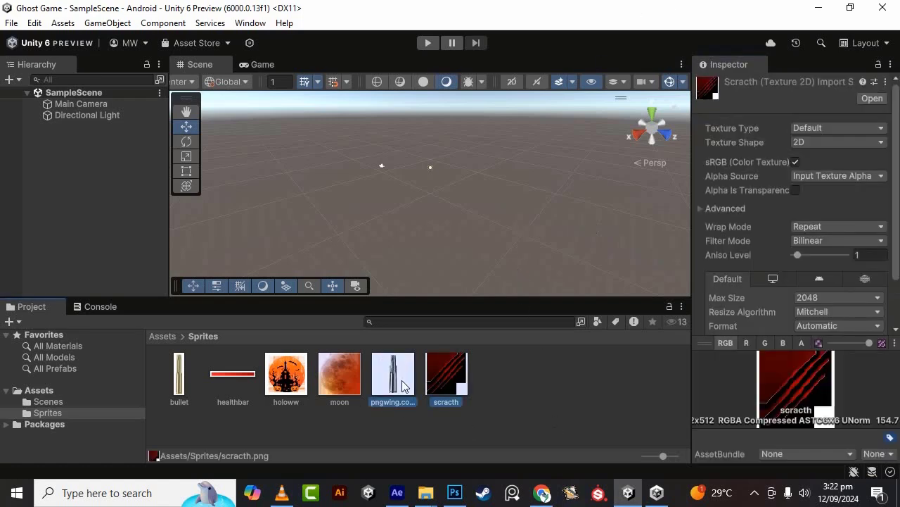
pyautogui.keyDown('ctrl'); pyautogui.click(280, 387); pyautogui.keyUp('ctrl')
pyautogui.keyDown('ctrl'); pyautogui.click(228, 381); pyautogui.keyUp('ctrl')
pyautogui.keyDown('ctrl'); pyautogui.click(180, 401); pyautogui.keyUp('ctrl')
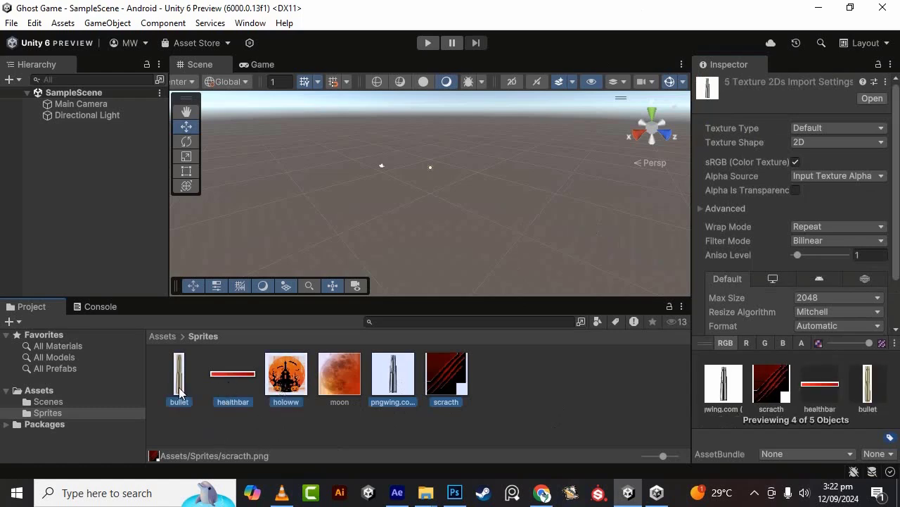
pyautogui.click(806, 128)
pyautogui.click(808, 188)
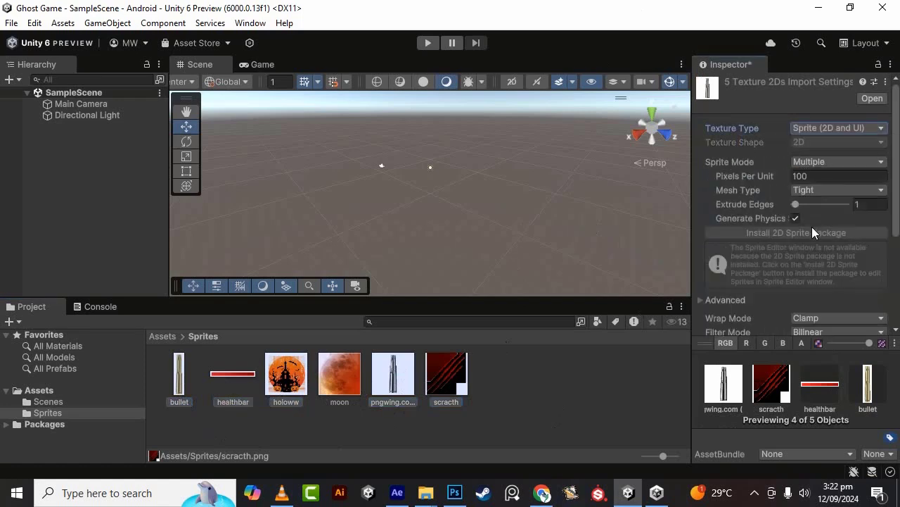
pyautogui.scroll(-4, 810, 215)
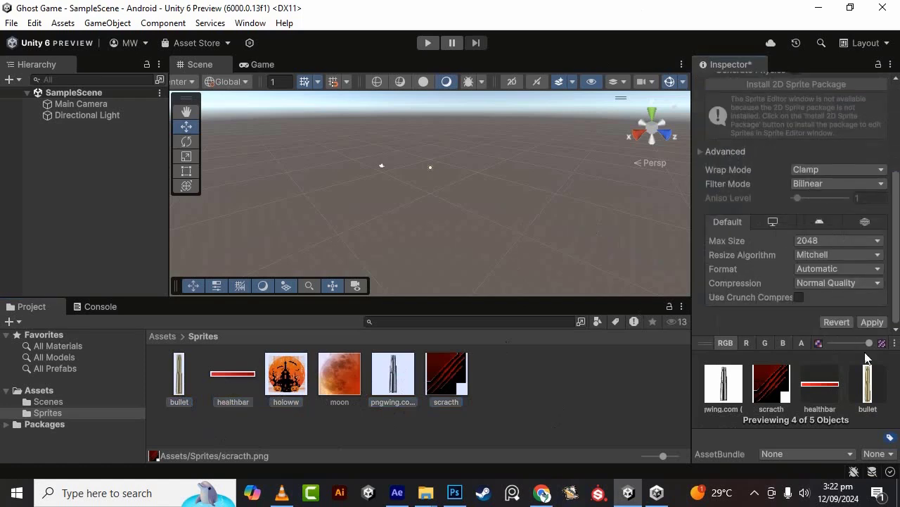
pyautogui.click(872, 322)
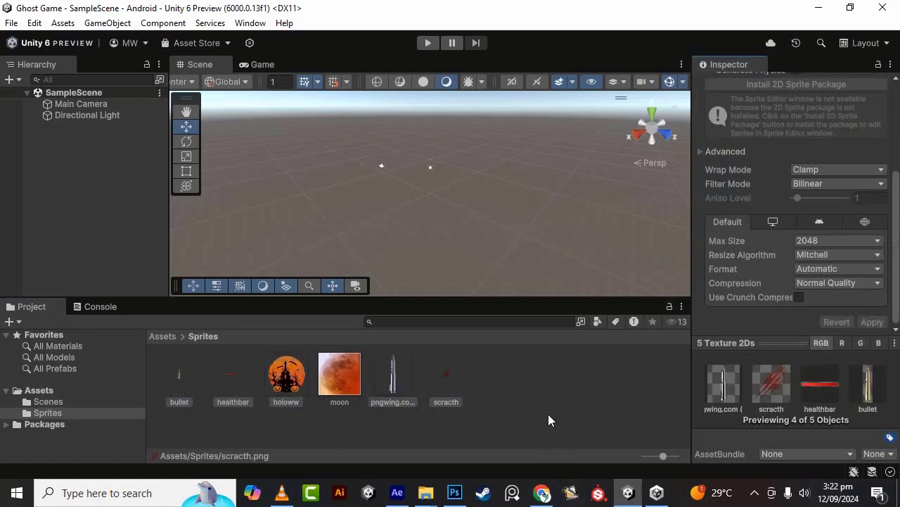
# Step: Review the import settings and previews of the five converted sprites and the moon texture, one after another
pyautogui.click(449, 377)
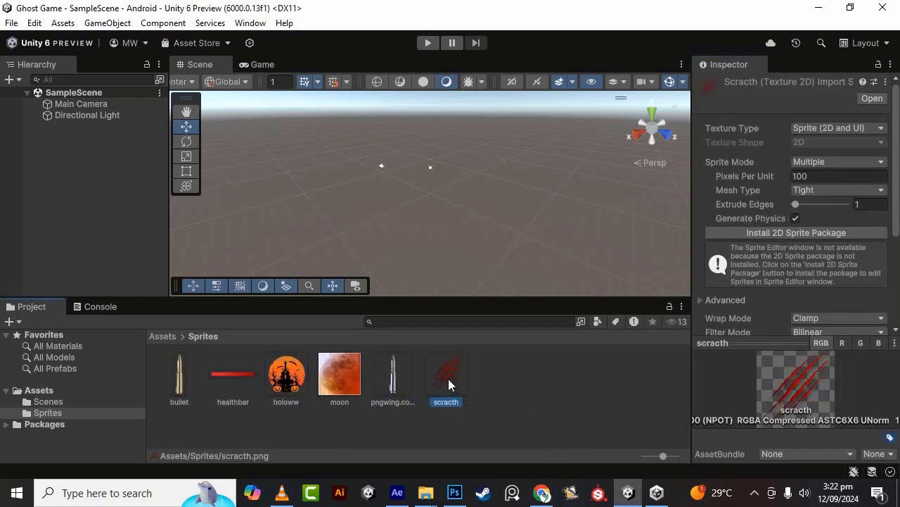
pyautogui.click(388, 380)
pyautogui.click(287, 380)
pyautogui.click(232, 378)
pyautogui.click(187, 380)
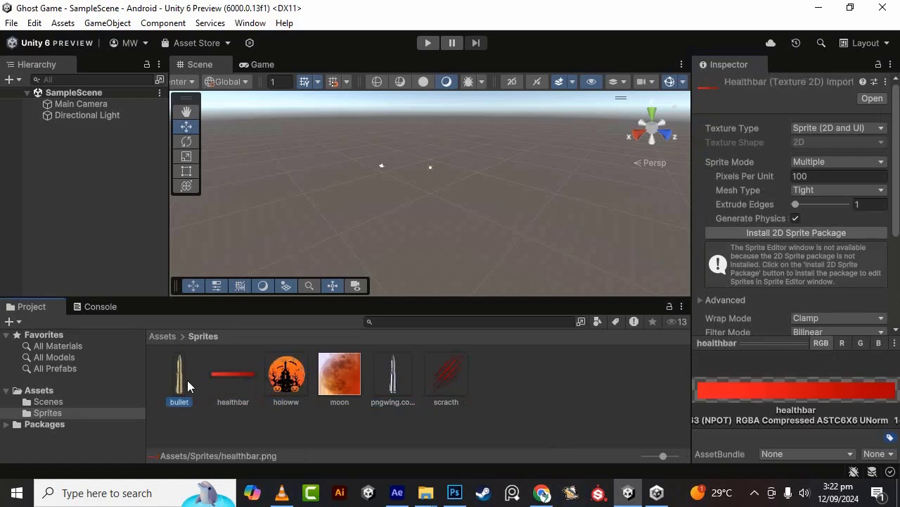
pyautogui.click(334, 389)
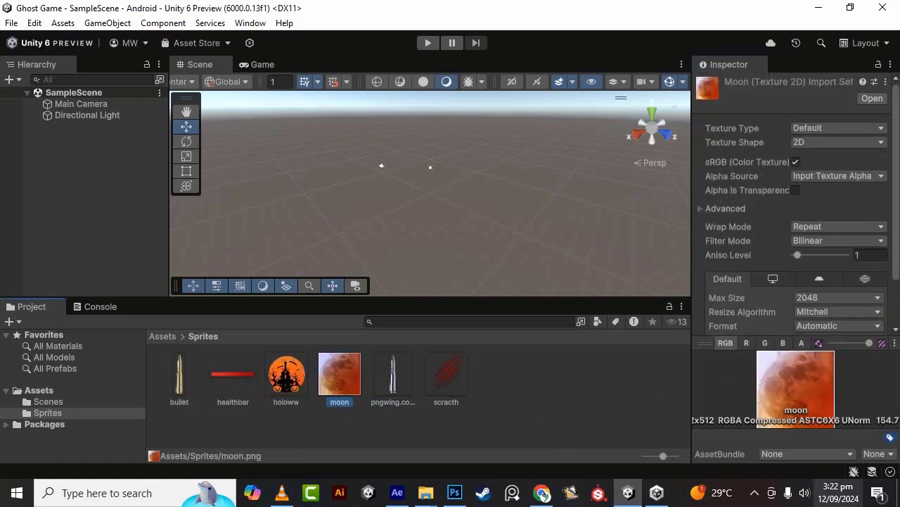
pyautogui.scroll(2, 414, 224)
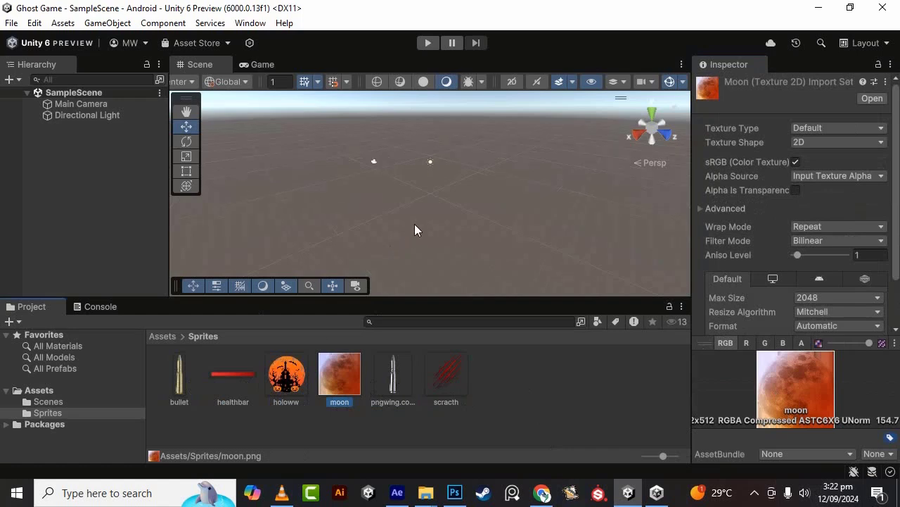
pyautogui.scroll(-3, 414, 223)
pyautogui.click(755, 493)
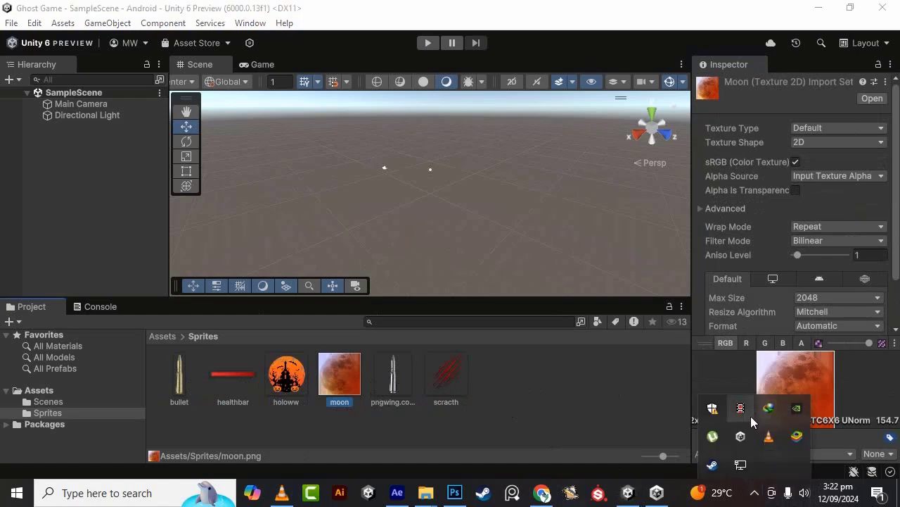
# Step: Enable Alpha Is Transparency and Override For Android on the moon texture, and apply the import settings
pyautogui.click(548, 379)
pyautogui.click(343, 377)
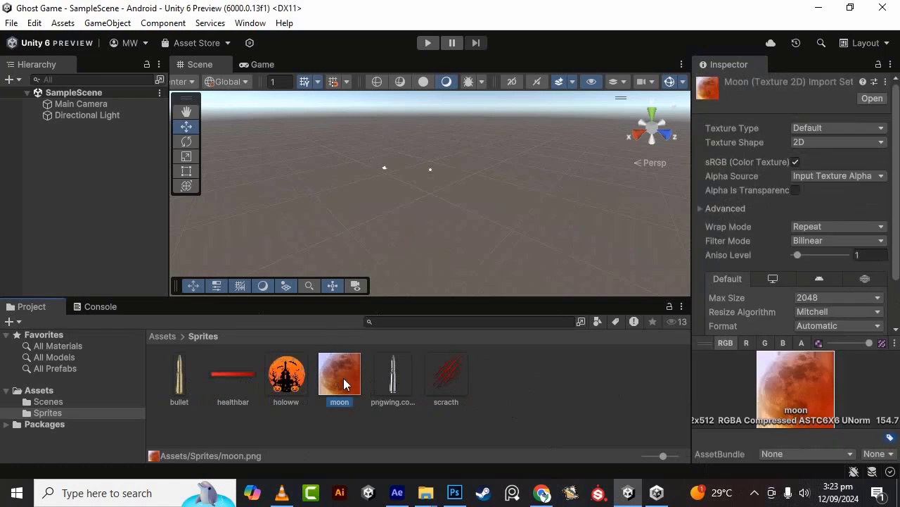
pyautogui.click(795, 190)
pyautogui.scroll(-2, 769, 227)
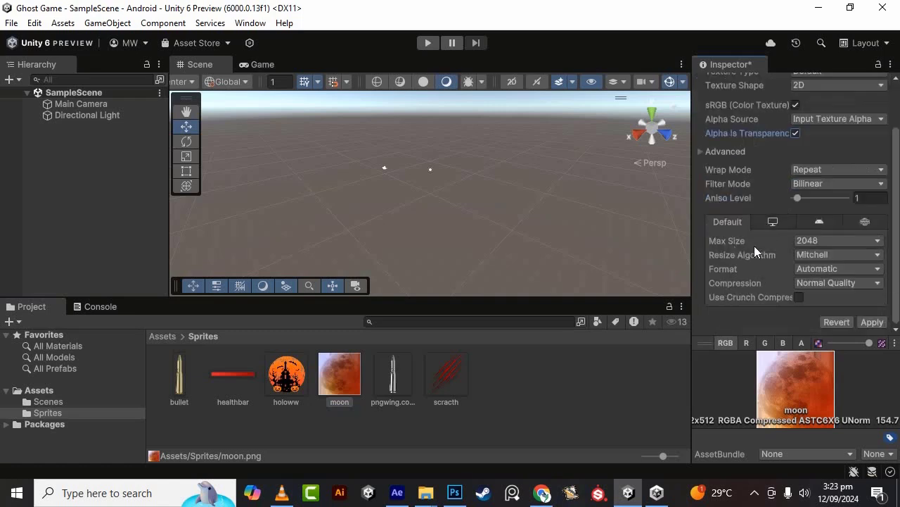
pyautogui.click(817, 242)
pyautogui.click(716, 259)
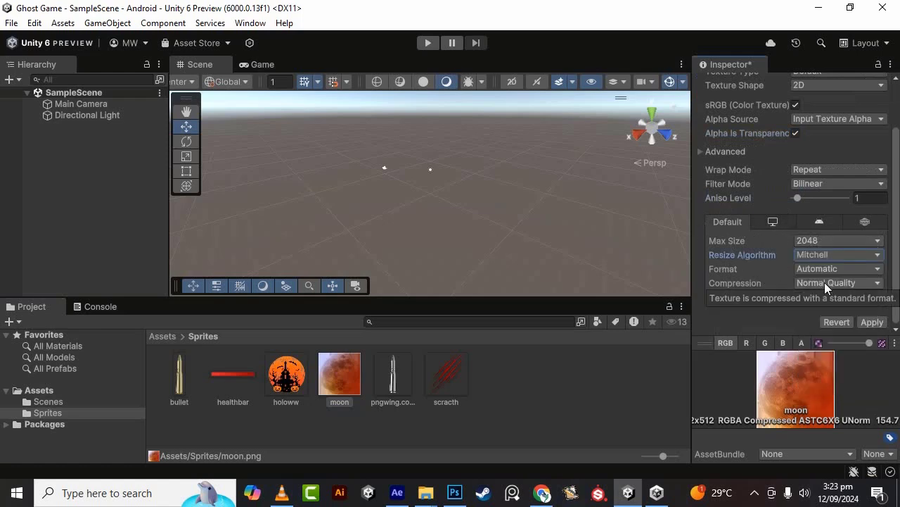
pyautogui.click(816, 226)
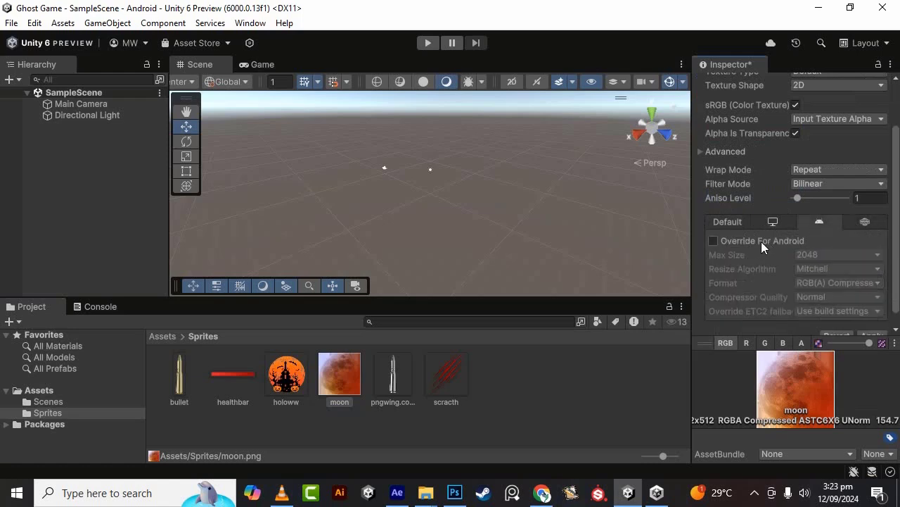
pyautogui.click(713, 242)
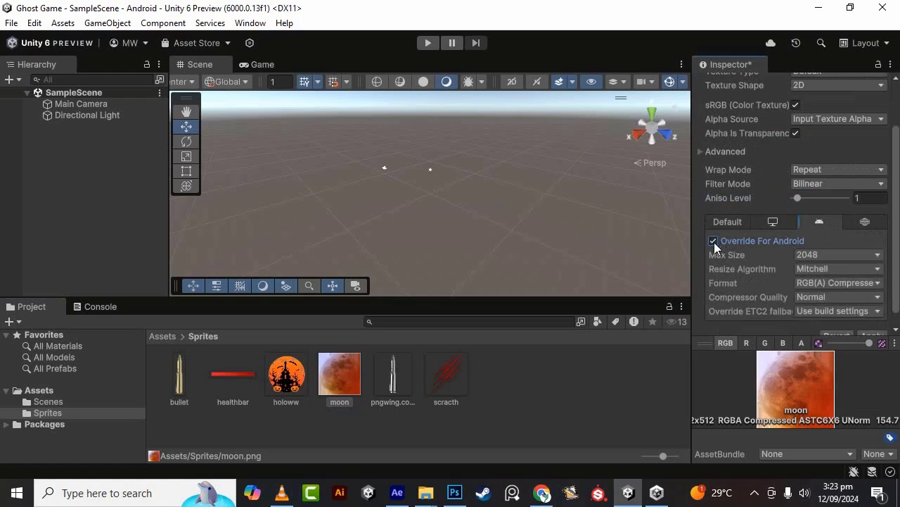
pyautogui.scroll(-1, 779, 266)
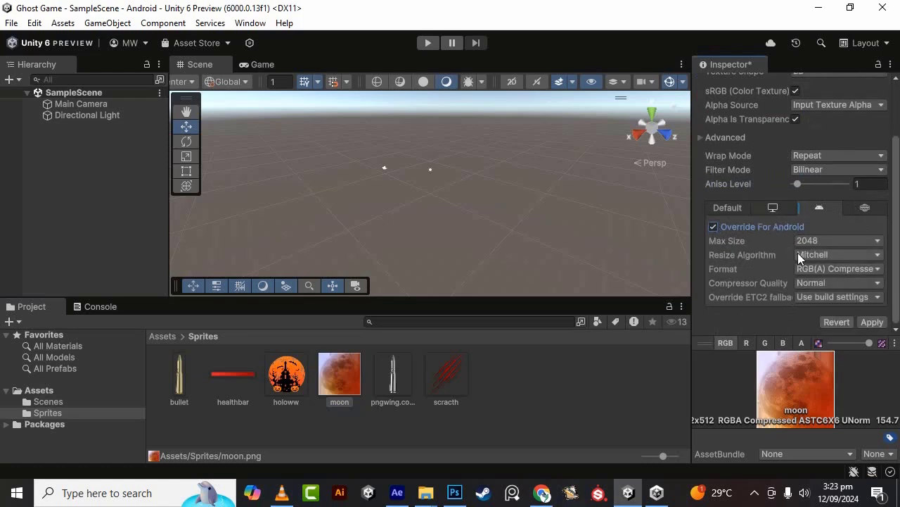
pyautogui.click(869, 321)
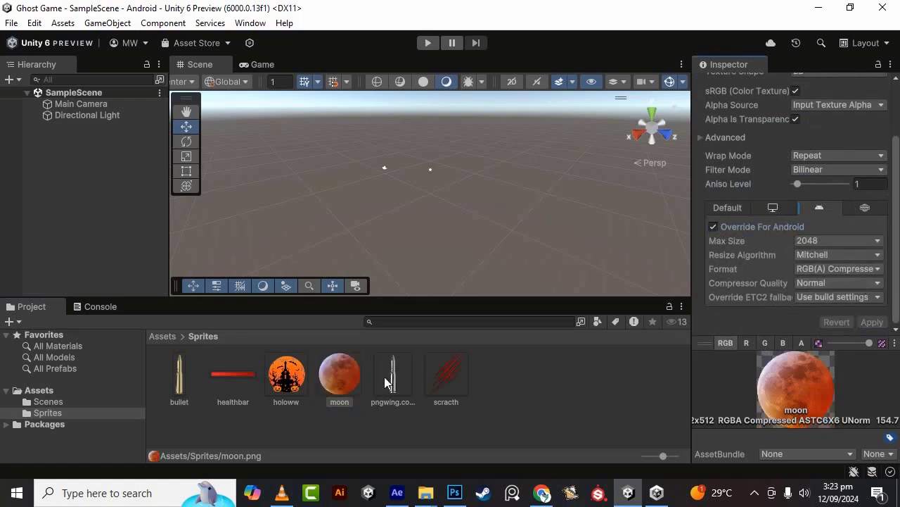
# Step: Enable Override For Android on scracth, the pngwing bullet, holoww, healthbar and bullet, apply it, and return to the Assets folder
pyautogui.click(450, 380)
pyautogui.keyDown('ctrl'); pyautogui.click(409, 379); pyautogui.keyUp('ctrl')
pyautogui.keyDown('ctrl'); pyautogui.click(303, 384); pyautogui.keyUp('ctrl')
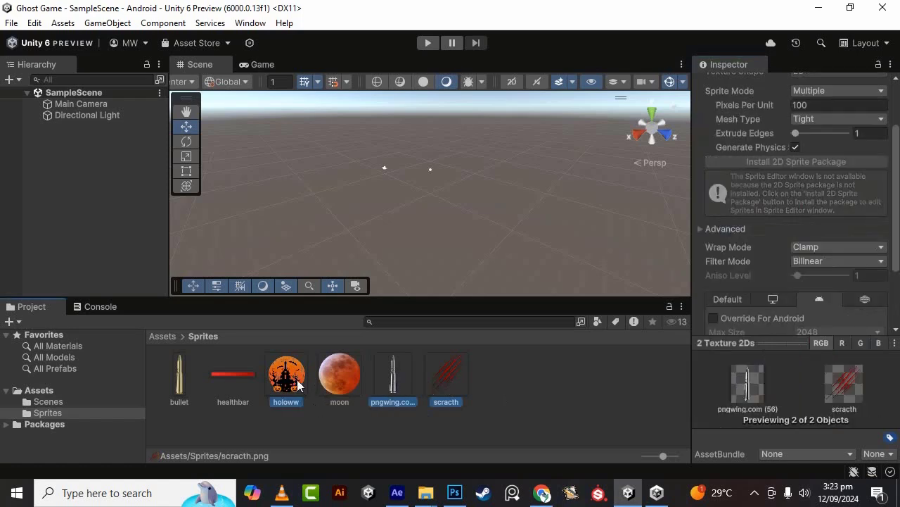
pyautogui.keyDown('ctrl'); pyautogui.click(235, 377); pyautogui.keyUp('ctrl')
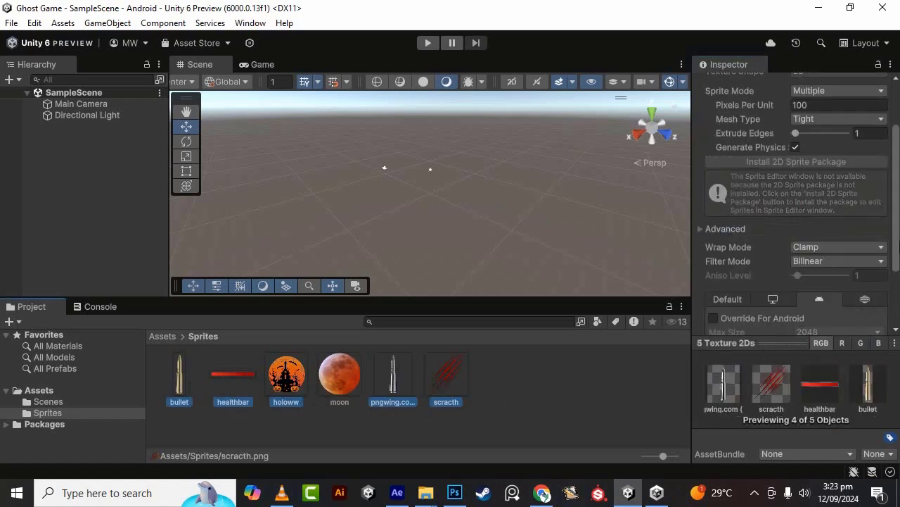
pyautogui.scroll(-3, 769, 262)
pyautogui.click(721, 244)
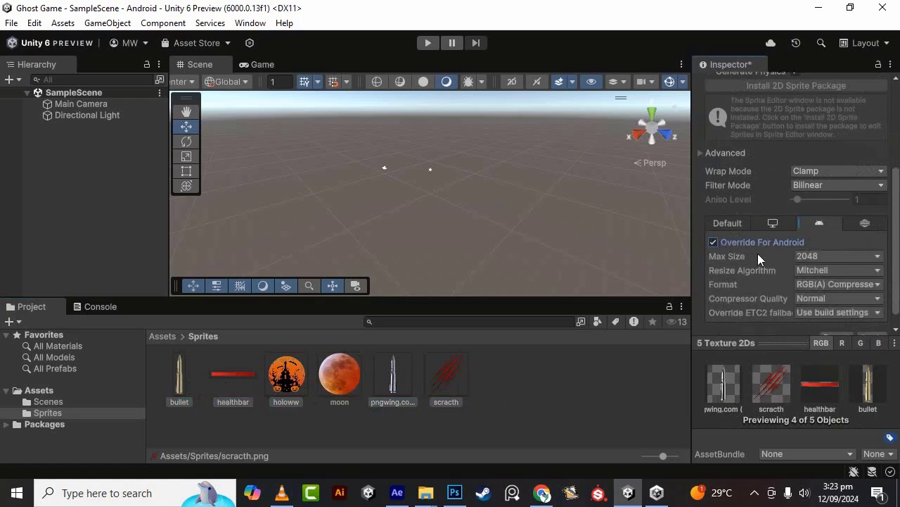
pyautogui.click(872, 321)
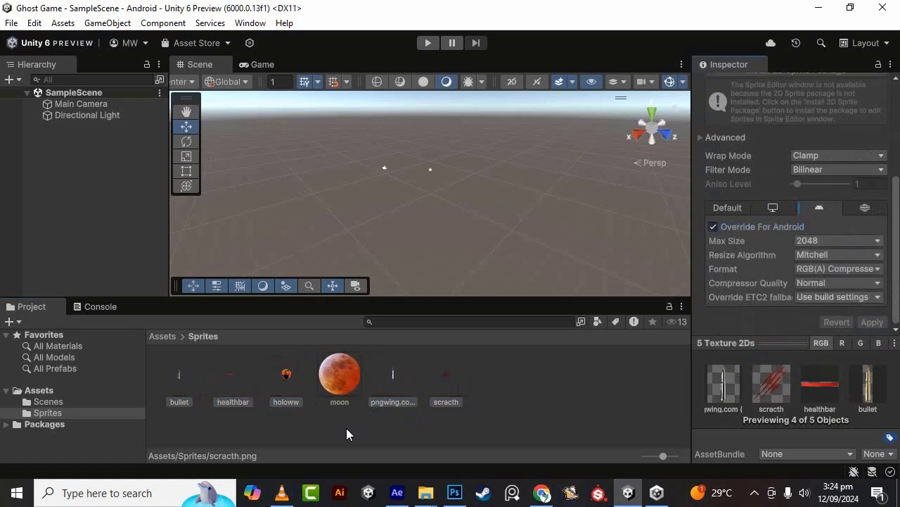
pyautogui.click(558, 383)
pyautogui.click(162, 336)
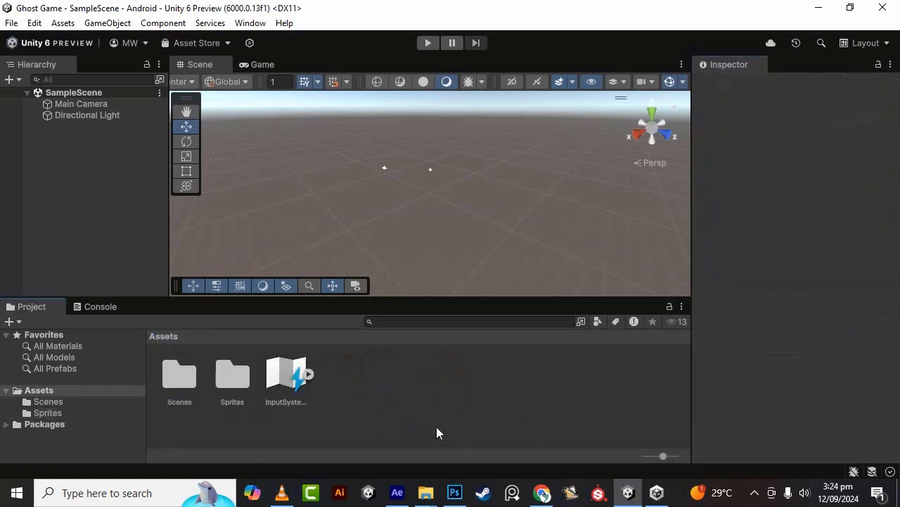
# Step: Switch to Chrome and bring up the Skeleton Ghost (FREE) page among the open Unity Asset Store pages
pyautogui.click(542, 492)
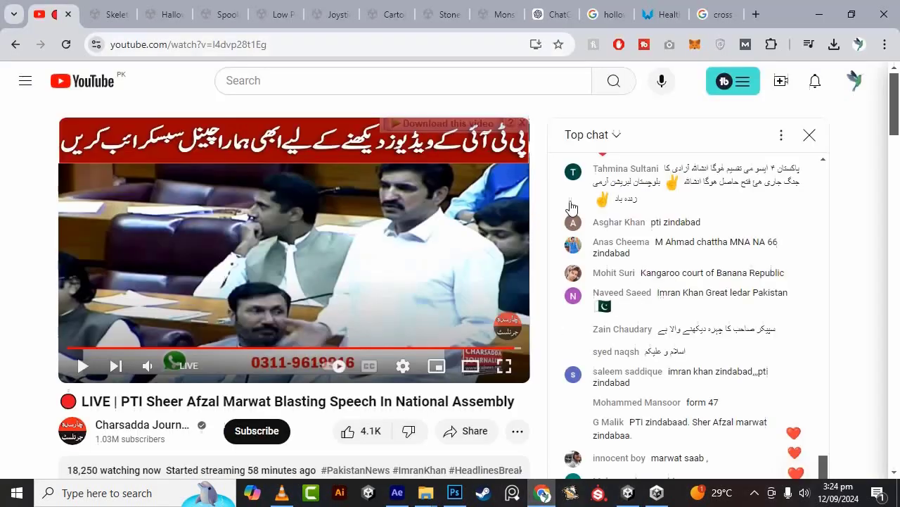
pyautogui.click(657, 13)
pyautogui.click(390, 14)
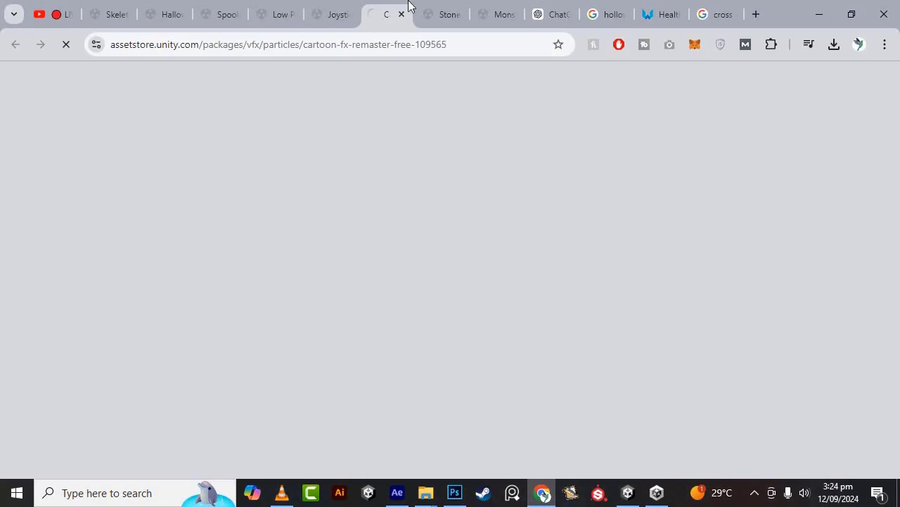
pyautogui.click(498, 14)
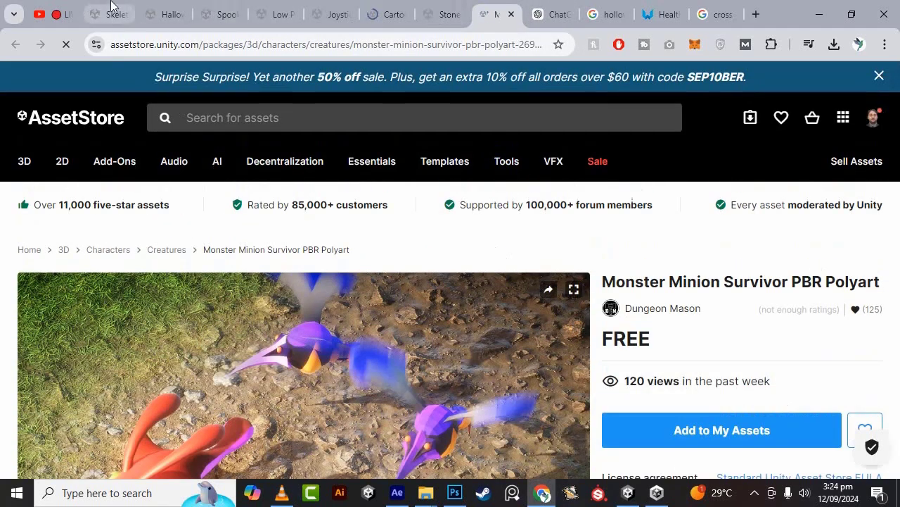
pyautogui.click(110, 8)
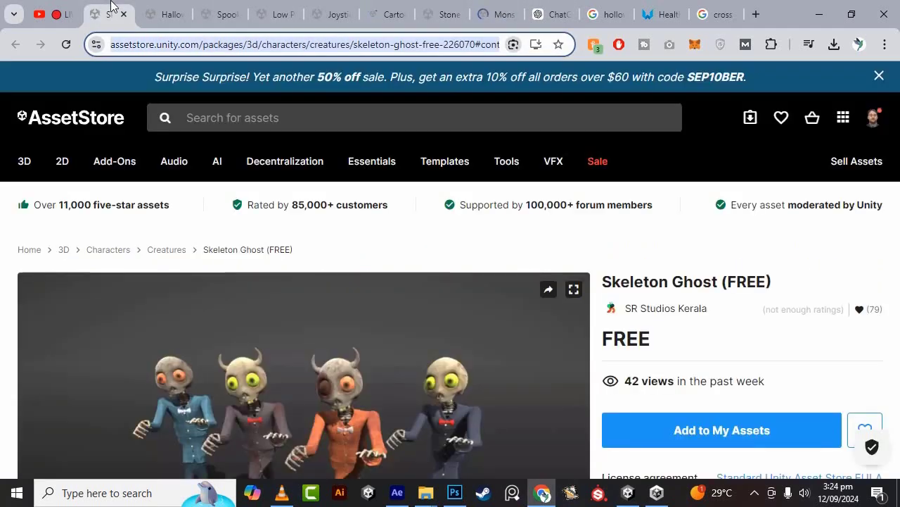
# Step: Add Skeleton Ghost (FREE) to My Assets and accept the Terms of Service
pyautogui.scroll(-4, 781, 275)
pyautogui.scroll(4, 756, 251)
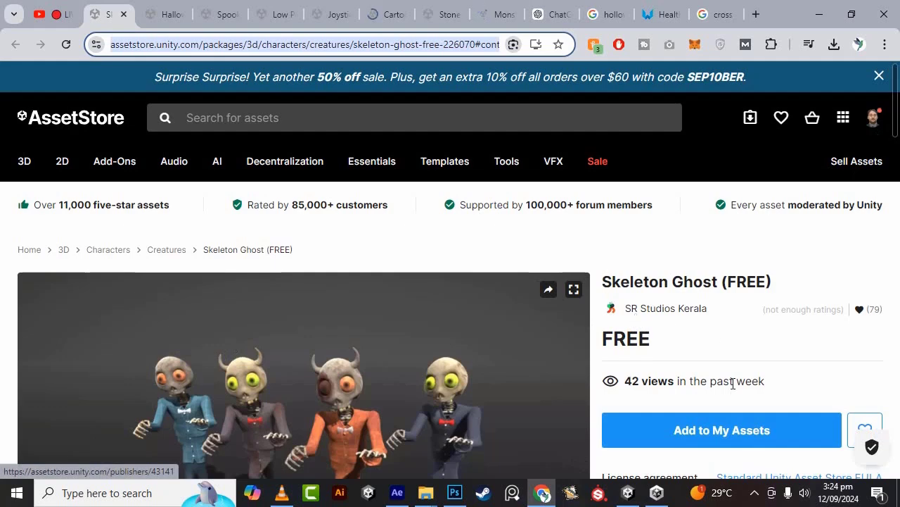
pyautogui.scroll(-1, 717, 366)
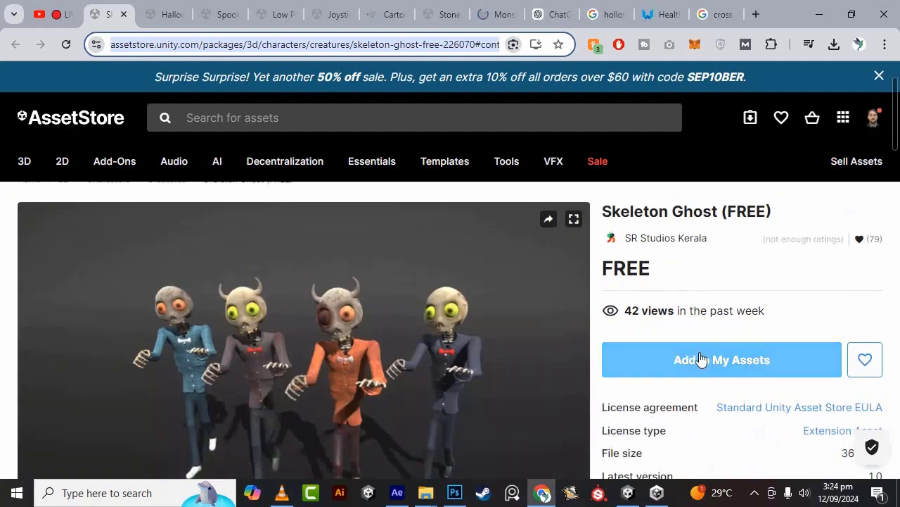
pyautogui.click(665, 365)
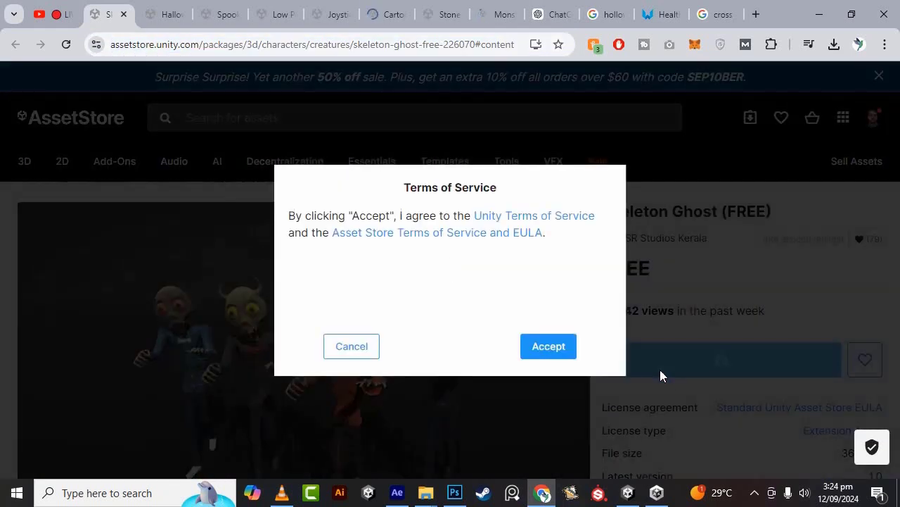
pyautogui.click(553, 356)
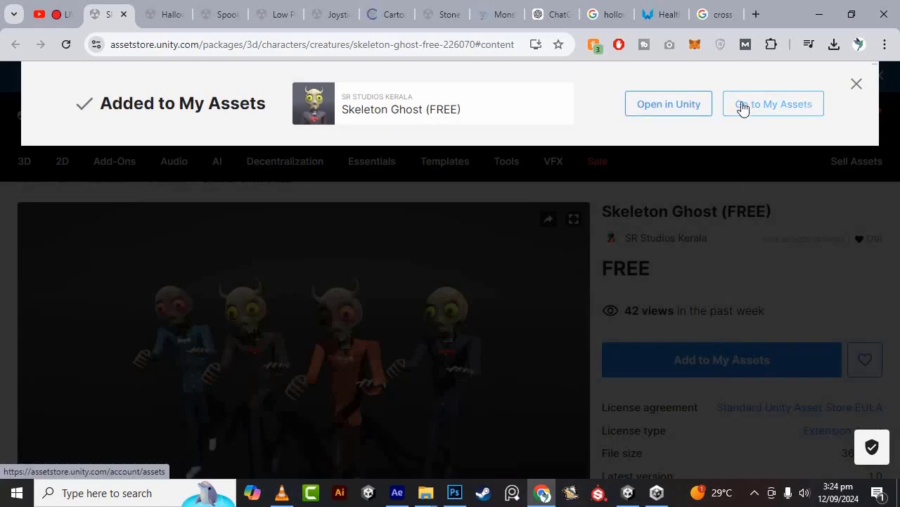
# Step: Open Skeleton Ghost (FREE) in the Unity Editor, download it in Package Manager, look over its description, and reposition the window
pyautogui.click(647, 110)
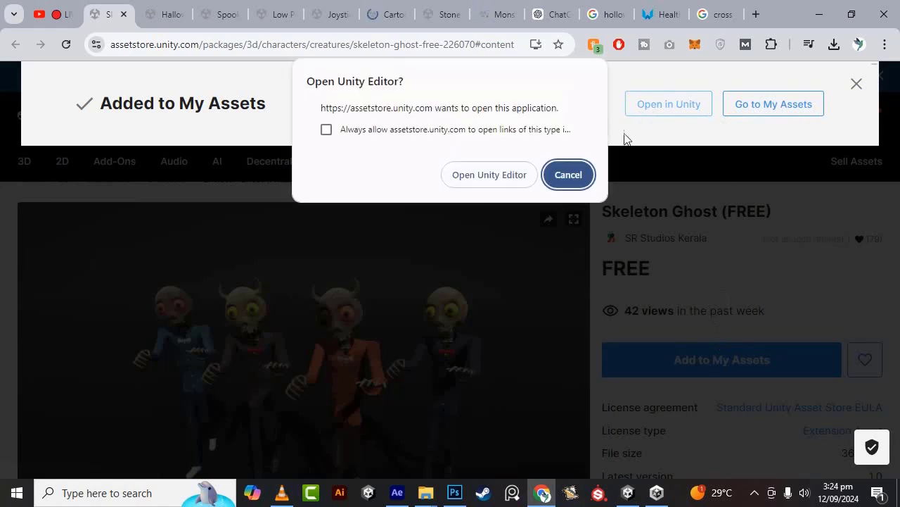
pyautogui.click(491, 176)
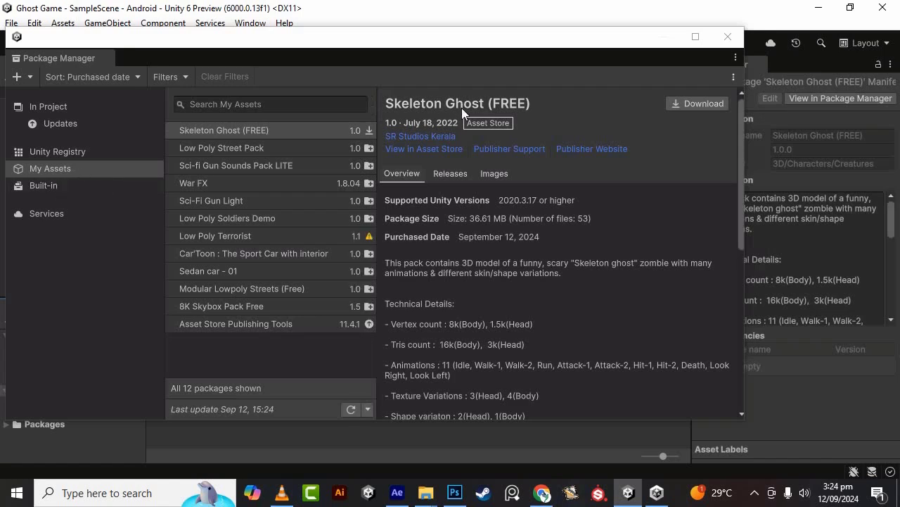
pyautogui.click(694, 104)
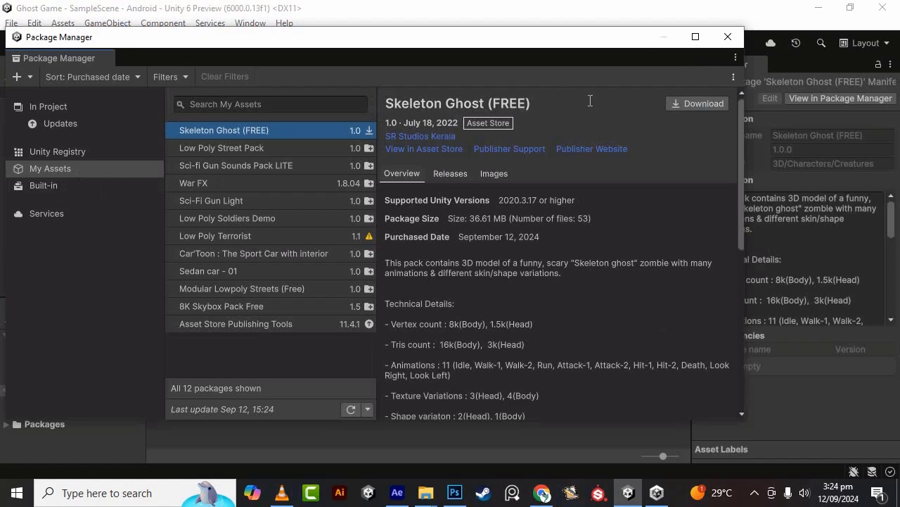
pyautogui.scroll(-8, 607, 300)
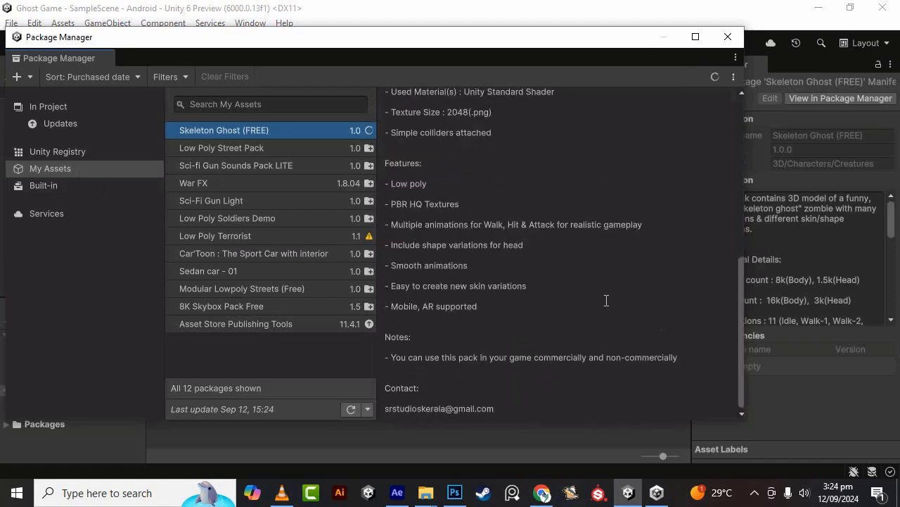
pyautogui.scroll(7, 607, 301)
pyautogui.scroll(1, 607, 300)
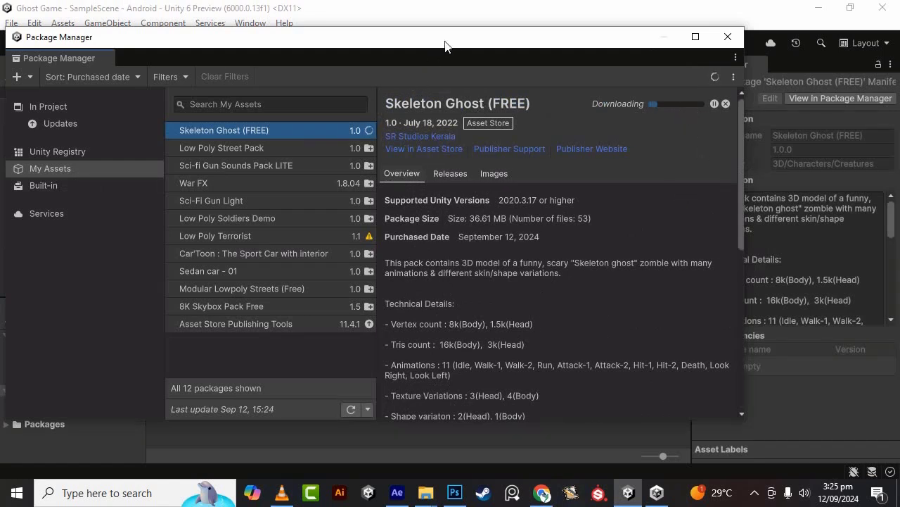
pyautogui.moveTo(444, 46); pyautogui.dragTo(529, 56)
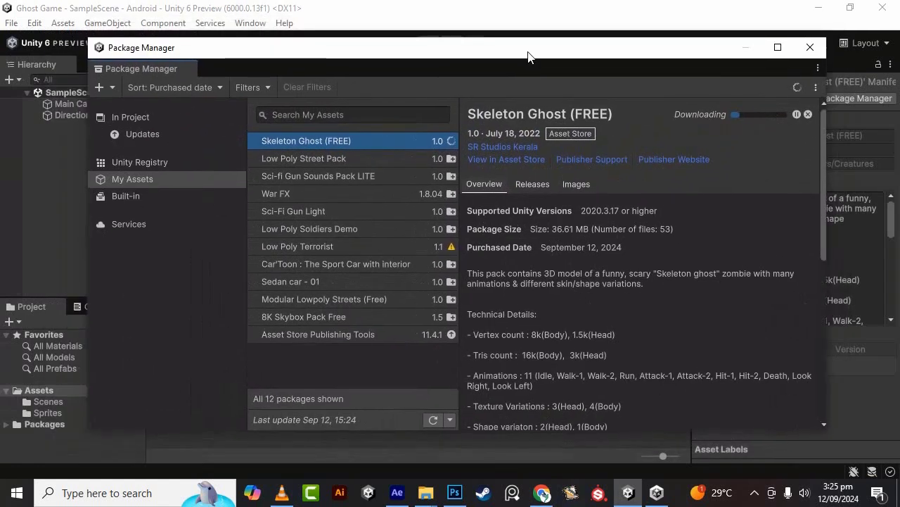
# Step: Examine the Unity Registry and Built-in package lists in Package Manager, and return to the My Assets list
pyautogui.click(250, 24)
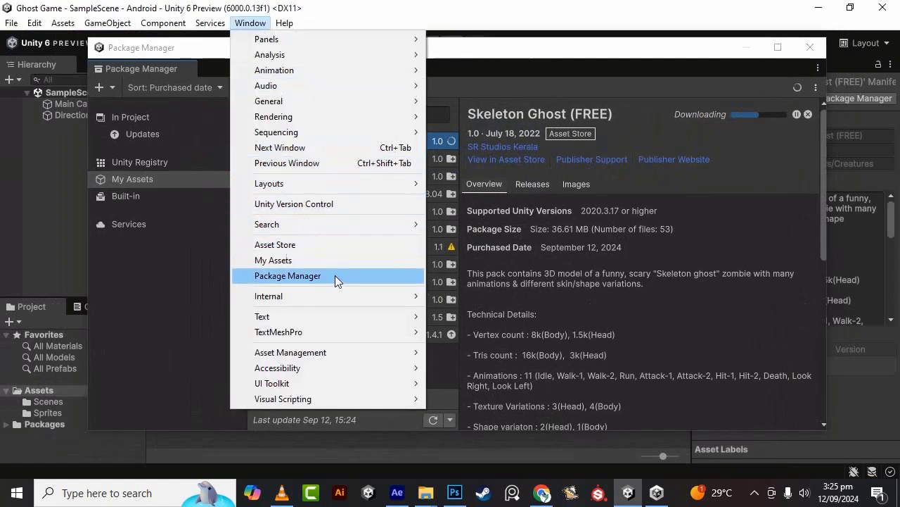
pyautogui.click(614, 48)
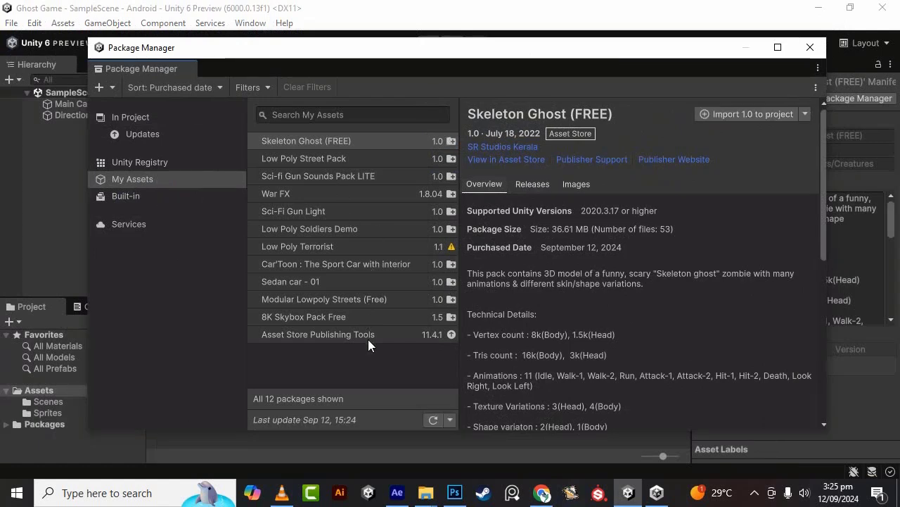
pyautogui.click(136, 166)
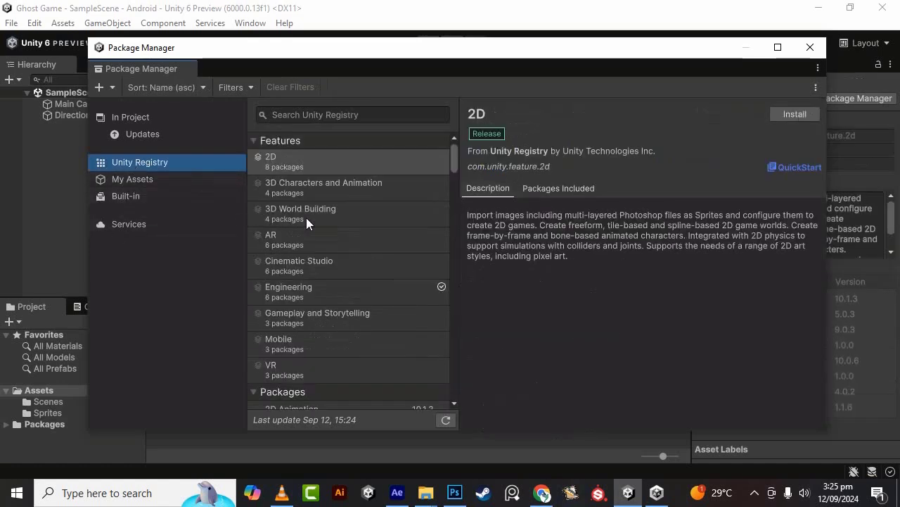
pyautogui.scroll(-10, 329, 202)
pyautogui.scroll(10, 329, 203)
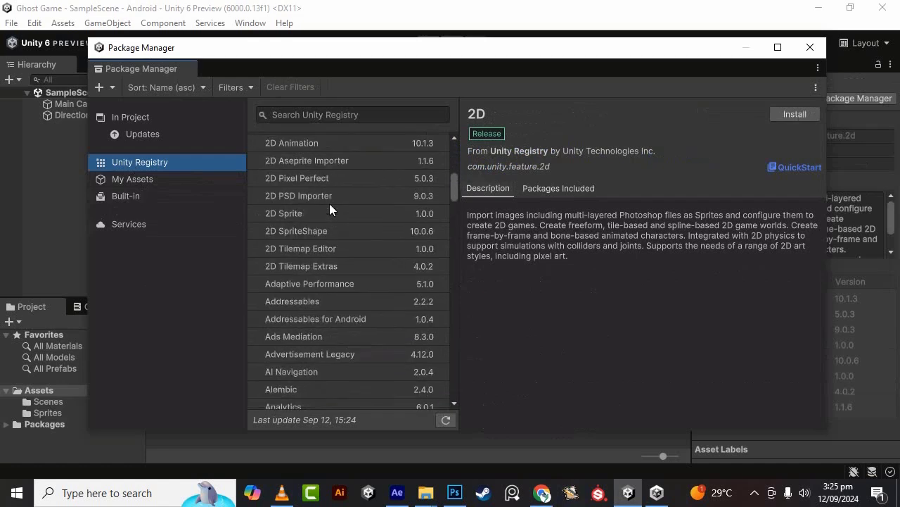
pyautogui.click(190, 201)
pyautogui.scroll(-8, 418, 211)
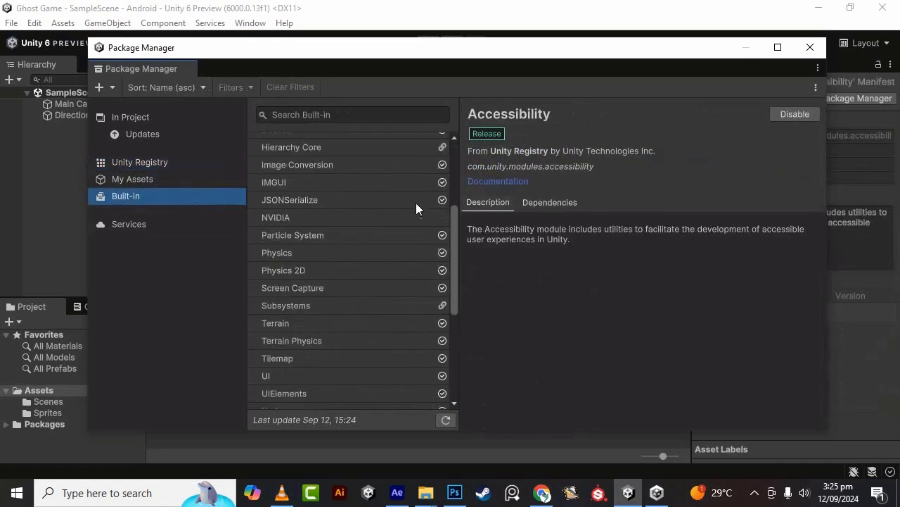
pyautogui.scroll(10, 417, 246)
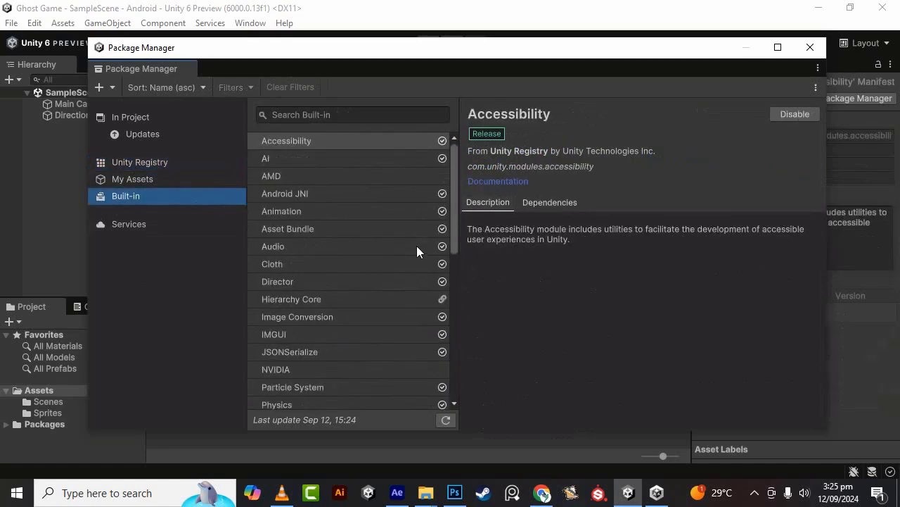
pyautogui.click(145, 182)
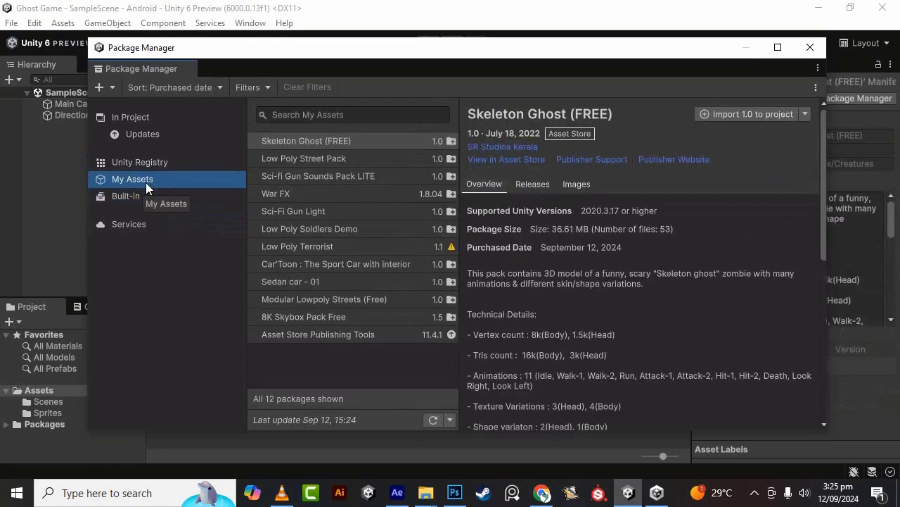
pyautogui.click(147, 167)
pyautogui.scroll(-5, 397, 258)
pyautogui.scroll(5, 395, 256)
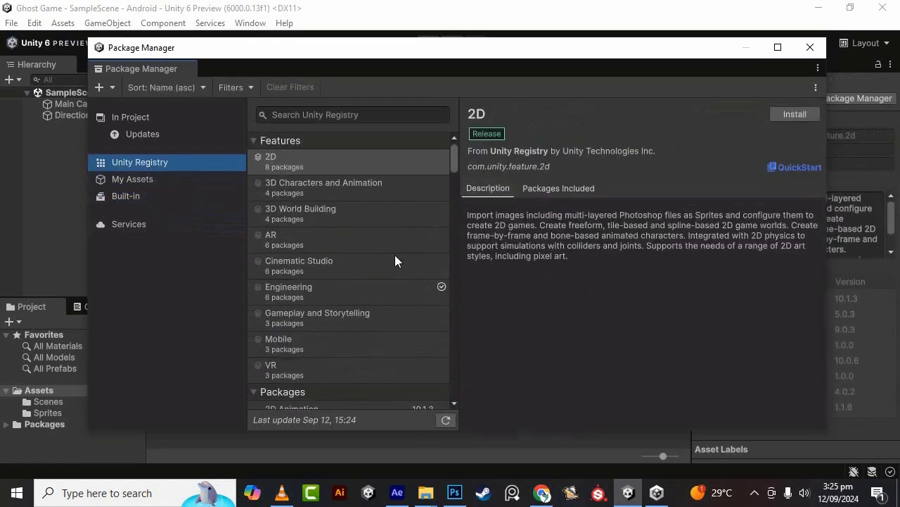
pyautogui.click(154, 178)
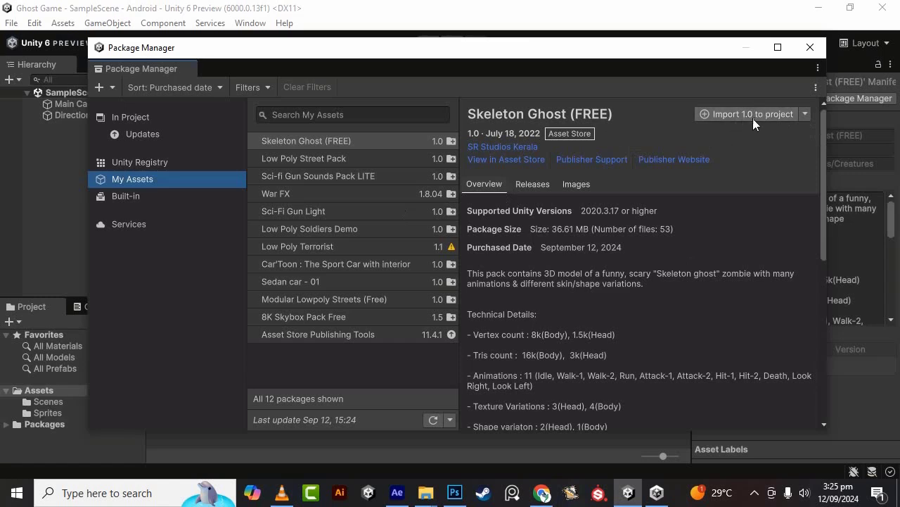
# Step: Import all files of the Skeleton Ghost (FREE) 1.0 package into the project and close Package Manager
pyautogui.click(806, 115)
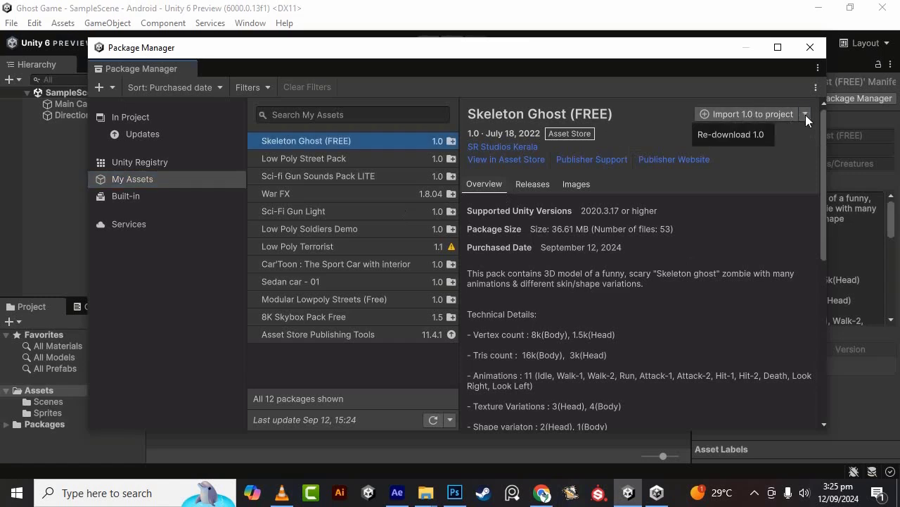
pyautogui.click(806, 114)
pyautogui.click(775, 114)
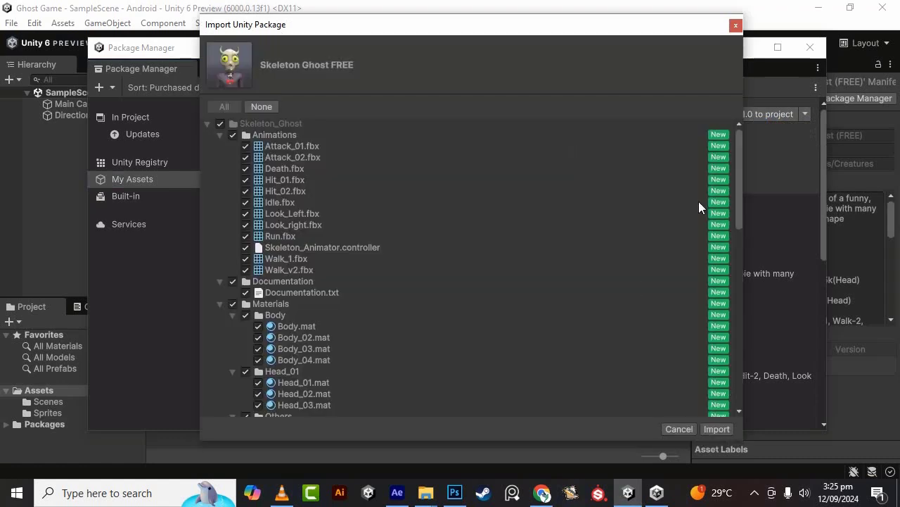
pyautogui.scroll(-15, 294, 217)
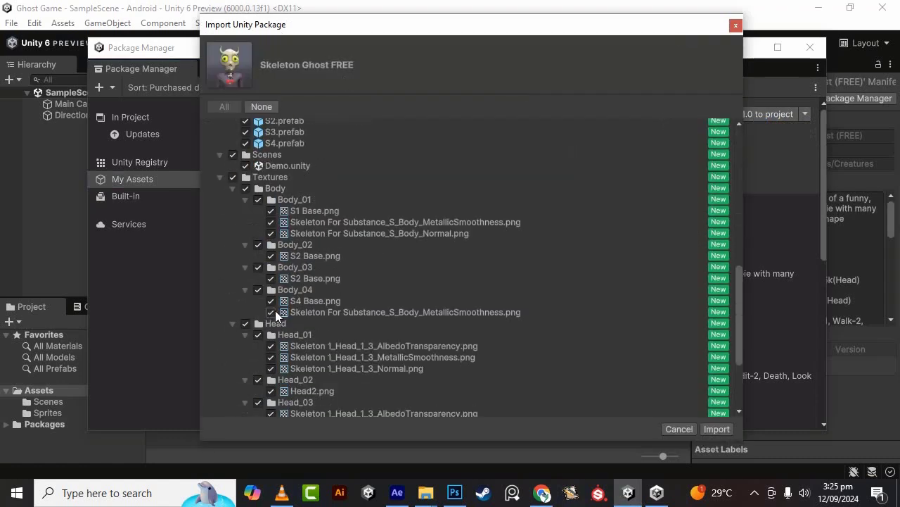
pyautogui.click(716, 429)
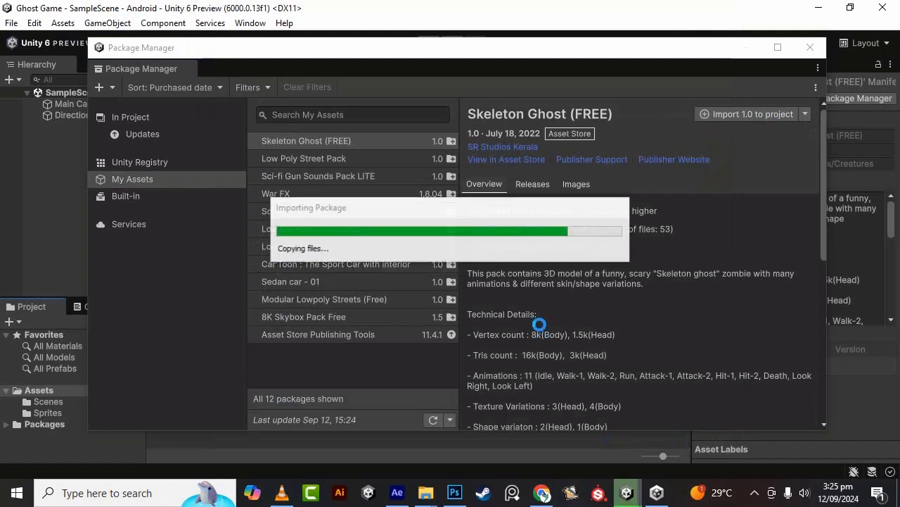
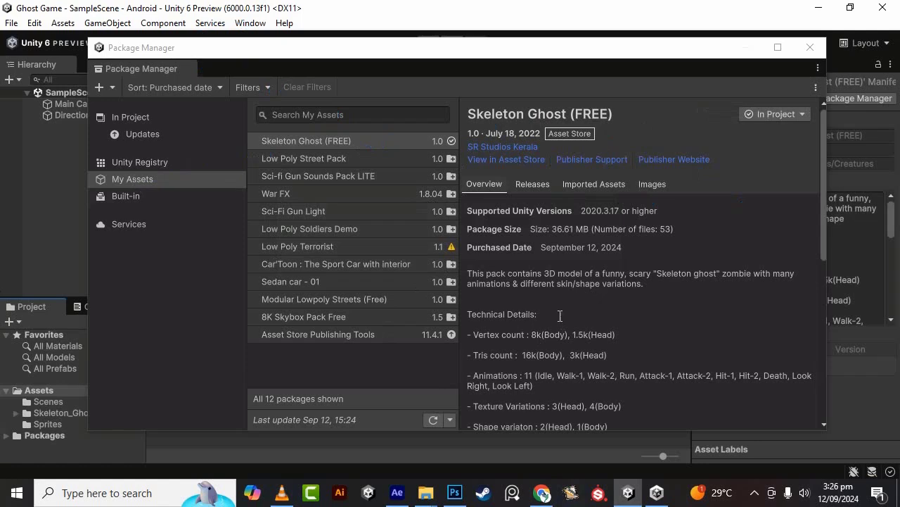
pyautogui.scroll(-3, 630, 415)
pyautogui.scroll(1, 625, 376)
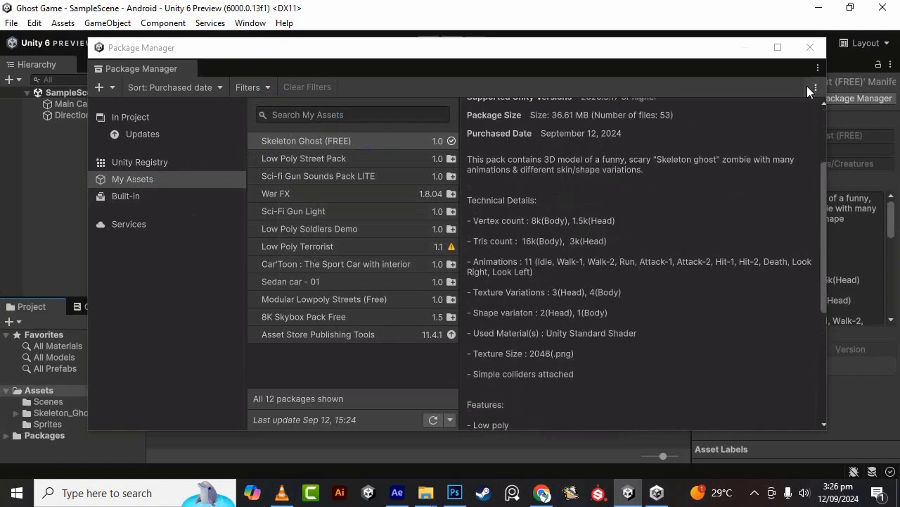
pyautogui.click(810, 47)
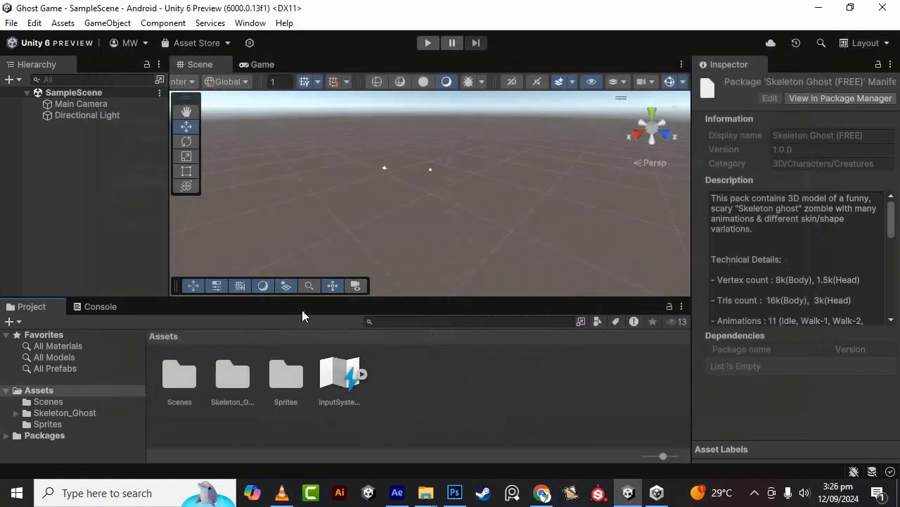
# Step: Look through the contents of the imported Skeleton_Ghost folder and return to the Assets folder
pyautogui.click(239, 389)
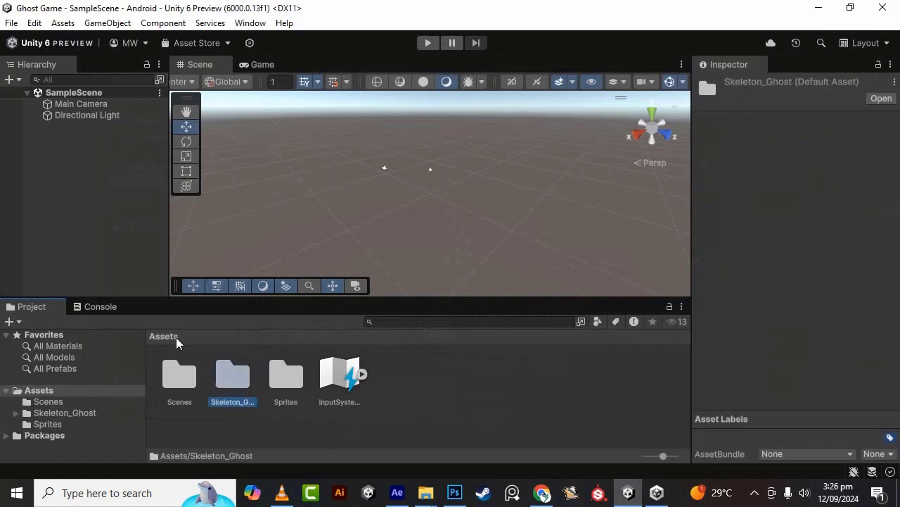
pyautogui.doubleClick(242, 386)
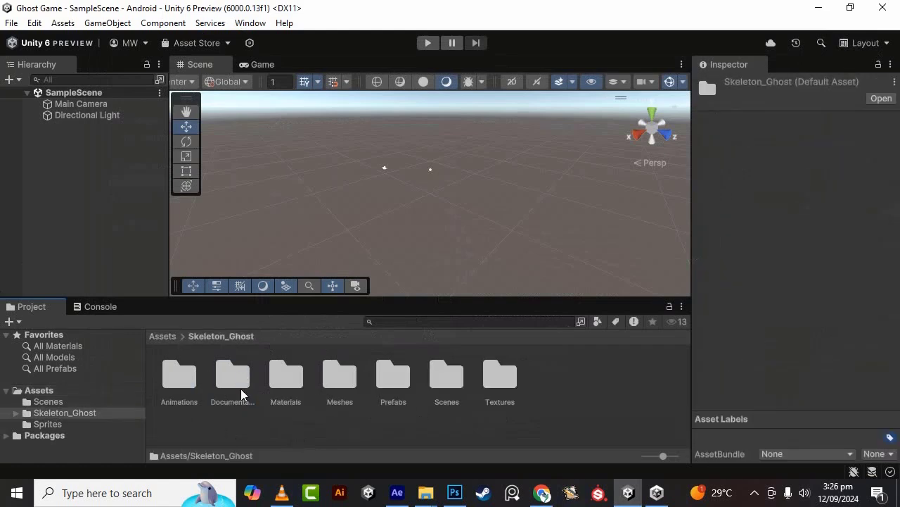
pyautogui.click(160, 337)
pyautogui.click(554, 436)
# Step: Switch to Chrome, close the Skeleton Ghost (FREE) page, and look over the Halloween Cemetery Set page
pyautogui.click(542, 493)
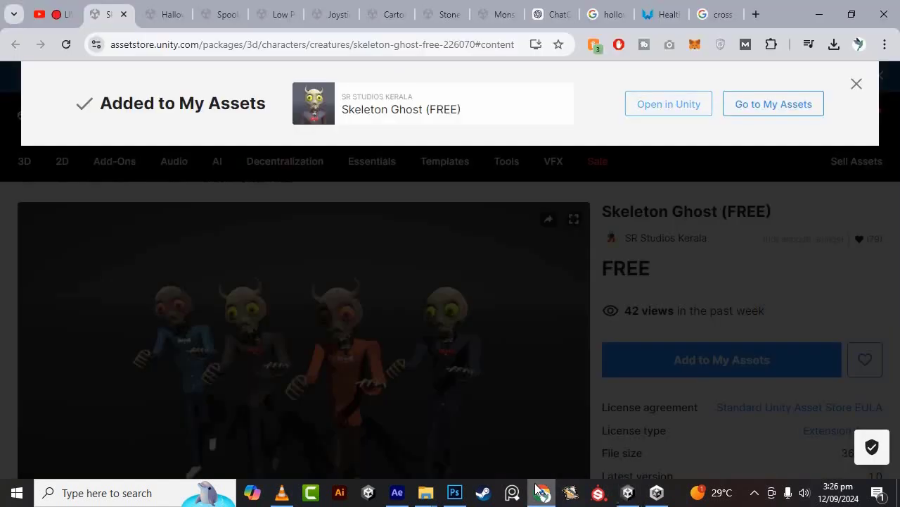
pyautogui.click(123, 14)
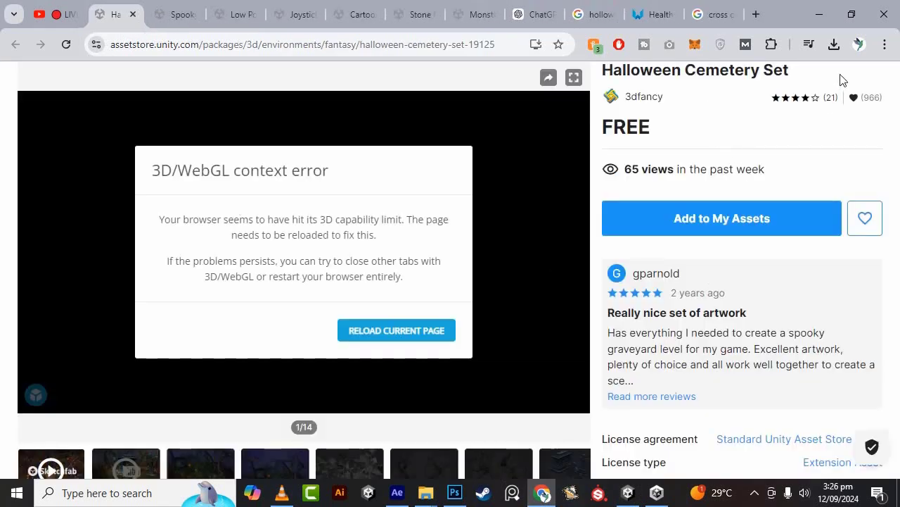
pyautogui.scroll(3, 450, 193)
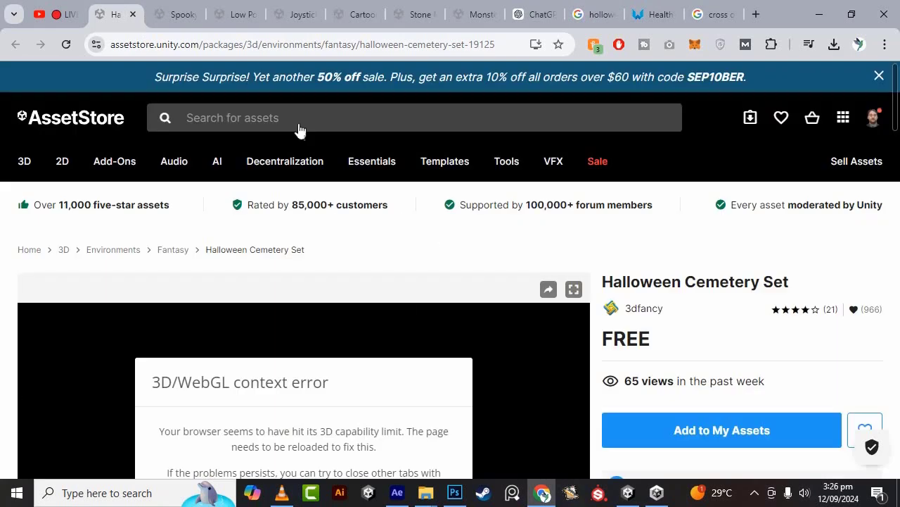
# Step: Review the Spooky Graveyard Pack page and its package details
pyautogui.click(183, 7)
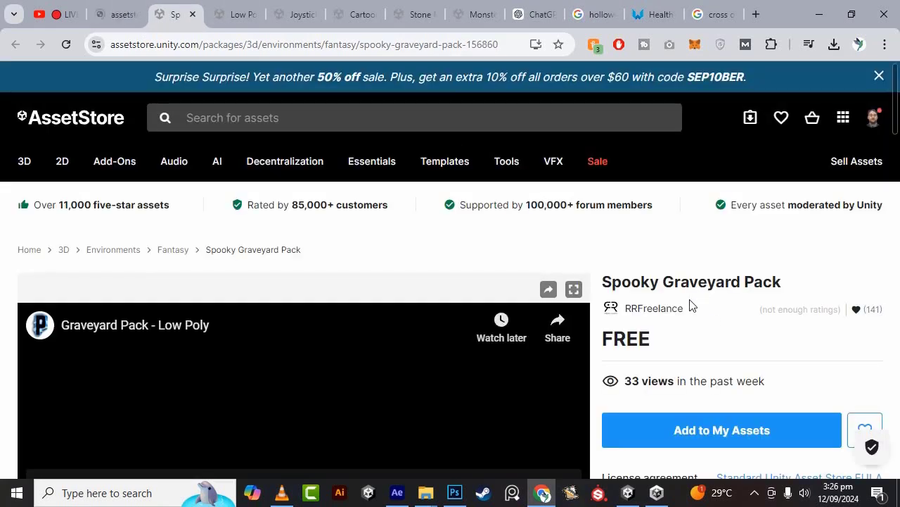
pyautogui.scroll(-3, 771, 288)
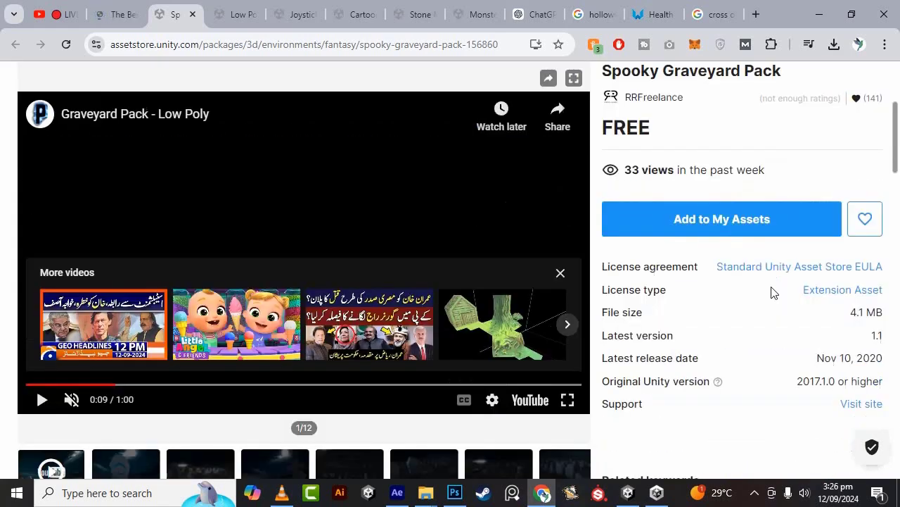
pyautogui.scroll(3, 771, 288)
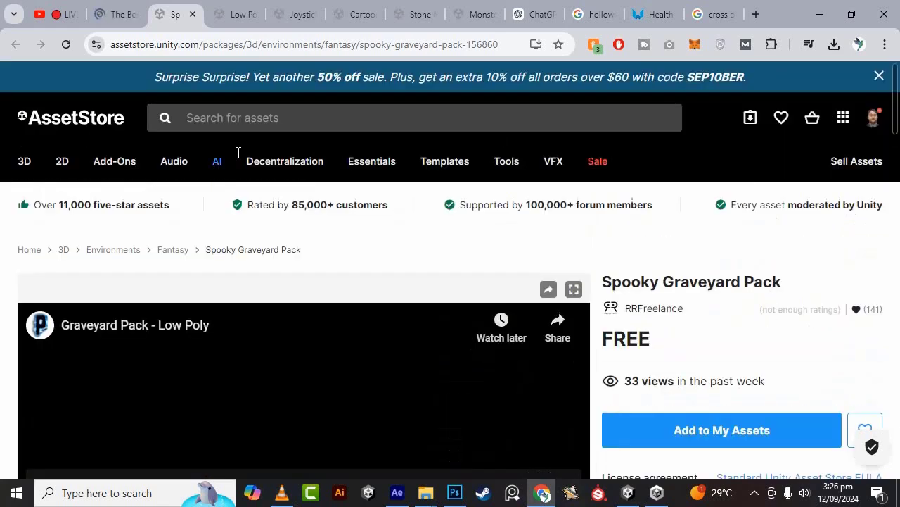
# Step: Review the Low Poly Shooter Pack - Free Sample page, marking its title and reading its package details
pyautogui.click(247, 12)
pyautogui.scroll(-3, 735, 329)
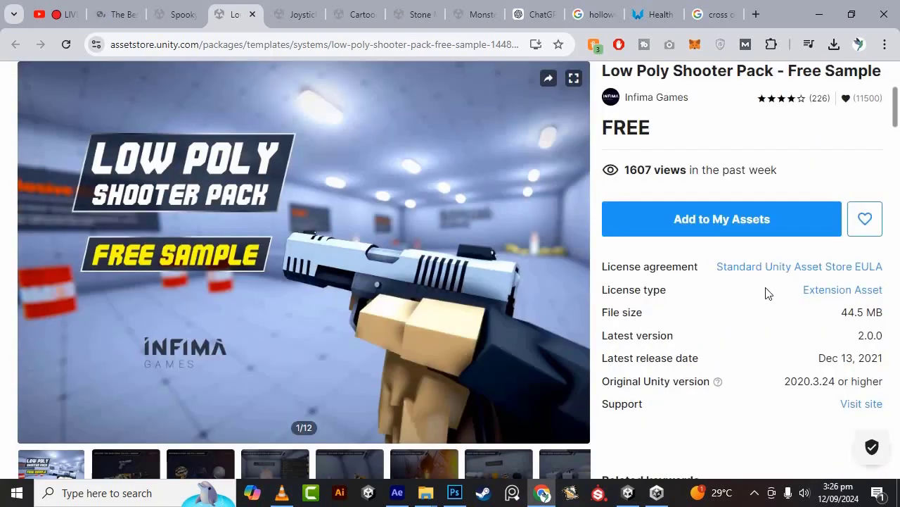
pyautogui.scroll(3, 764, 291)
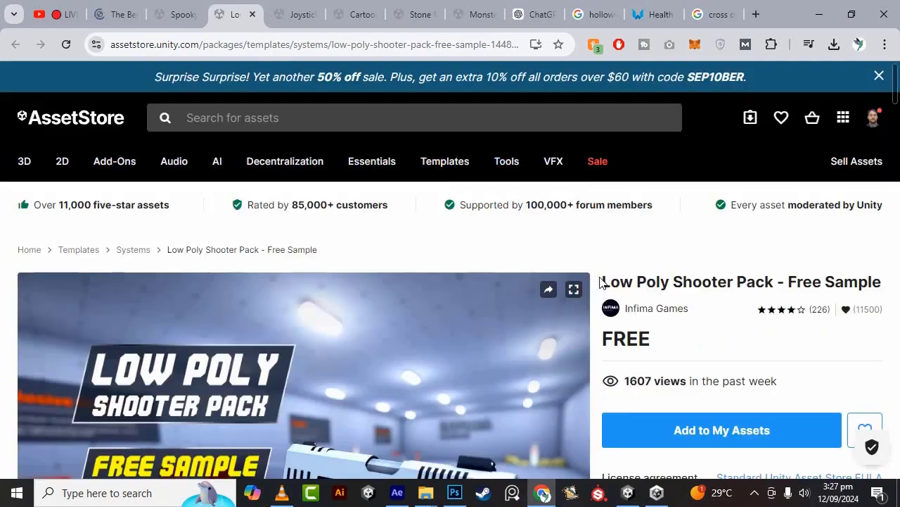
pyautogui.moveTo(601, 283); pyautogui.dragTo(889, 294)
pyautogui.scroll(-2, 756, 277)
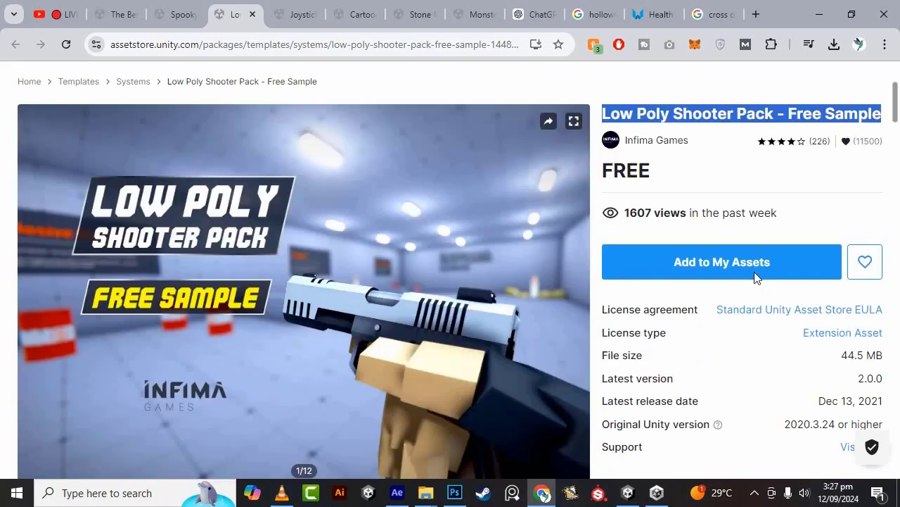
pyautogui.scroll(-2, 492, 261)
pyautogui.scroll(4, 496, 268)
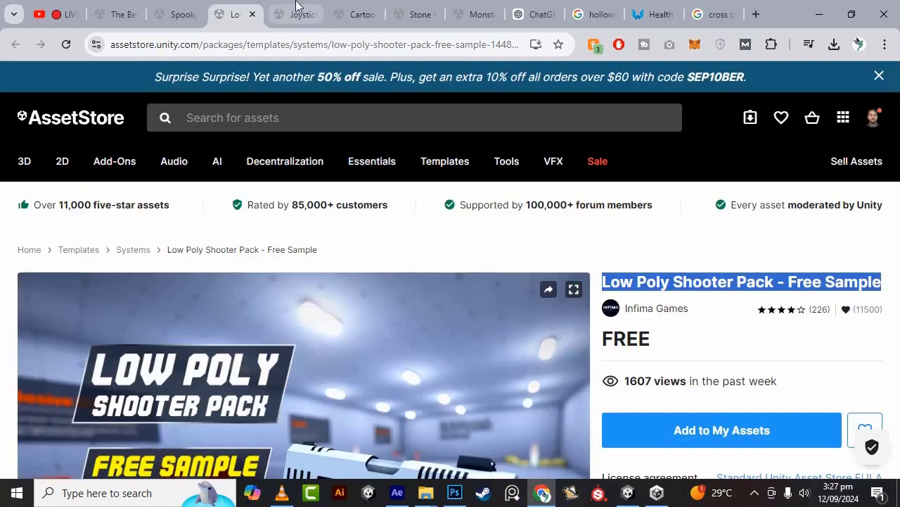
# Step: View the Joystick Pack and Cartoon FX Remaster Free pages, marking the title of each package
pyautogui.click(297, 13)
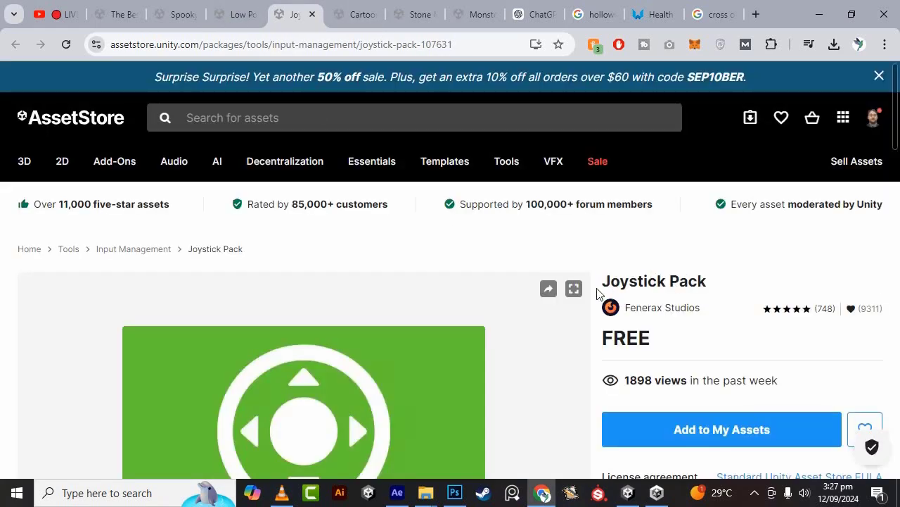
pyautogui.moveTo(601, 283); pyautogui.dragTo(729, 291)
pyautogui.click(372, 7)
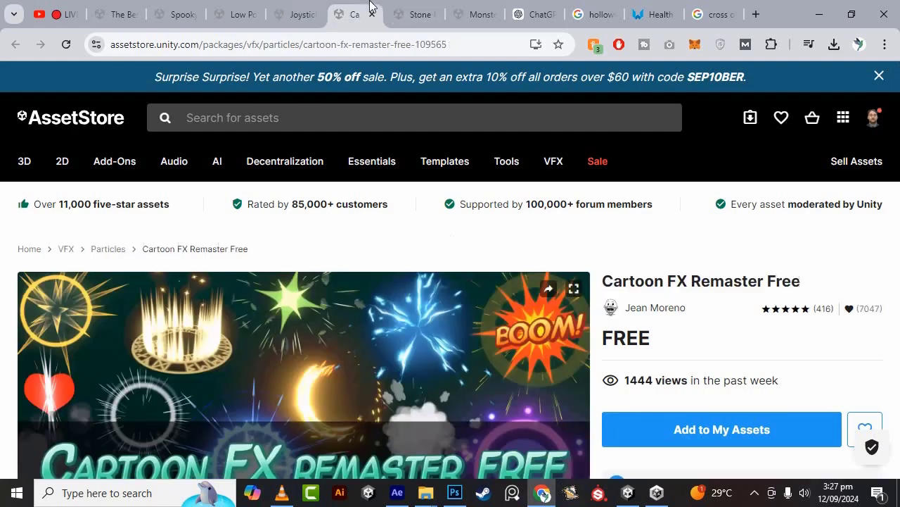
pyautogui.moveTo(602, 281); pyautogui.dragTo(810, 295)
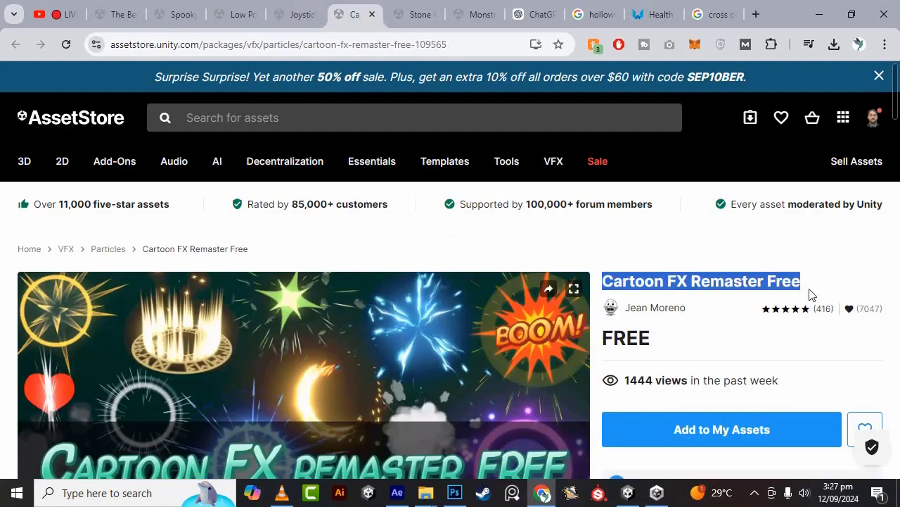
# Step: Review the Monster Minion Survivor PBR Polyart page, marking its title and looking over its details
pyautogui.click(430, 8)
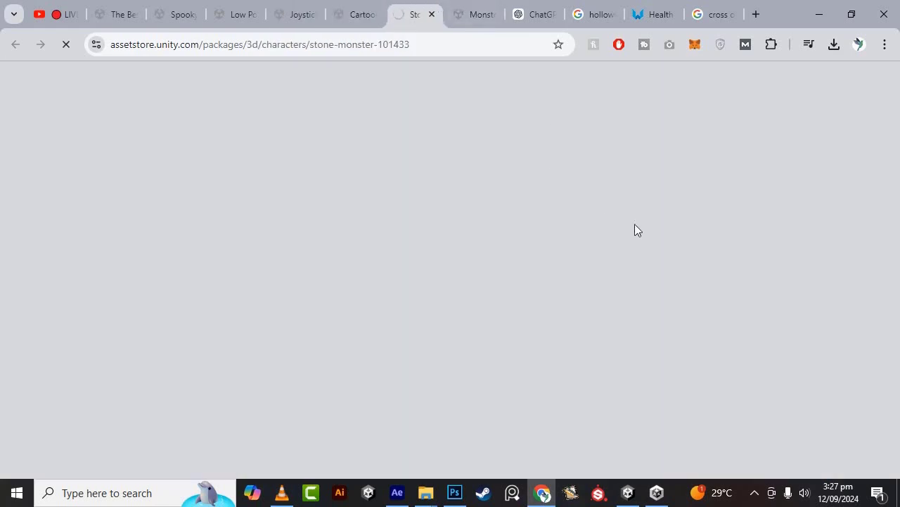
pyautogui.click(476, 9)
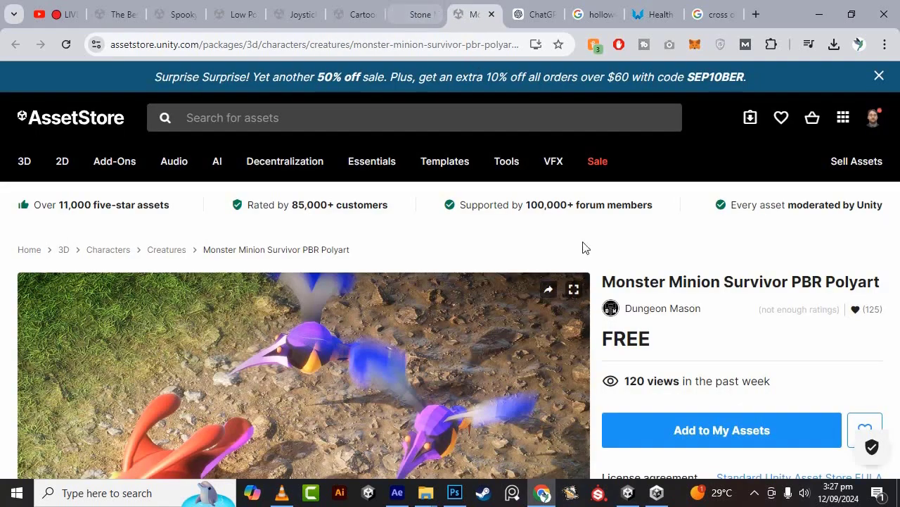
pyautogui.moveTo(641, 282); pyautogui.dragTo(857, 280)
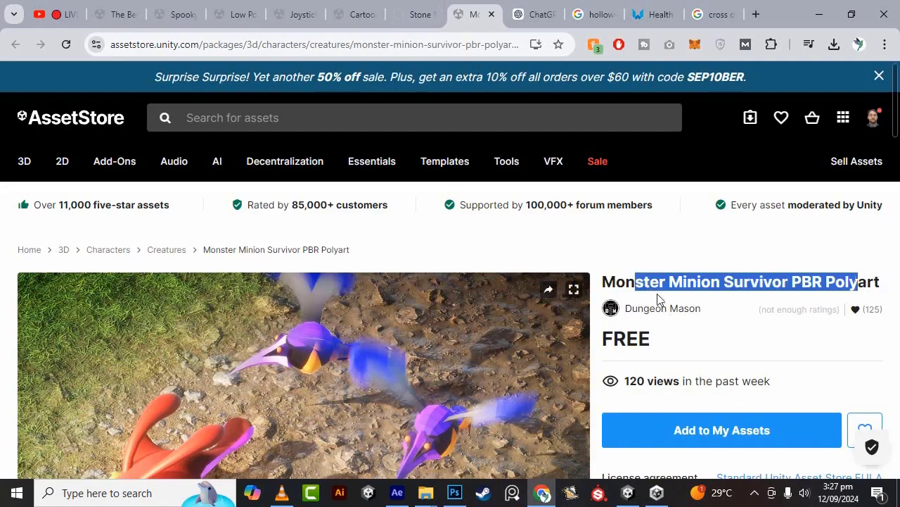
pyautogui.scroll(-3, 657, 297)
pyautogui.scroll(3, 657, 282)
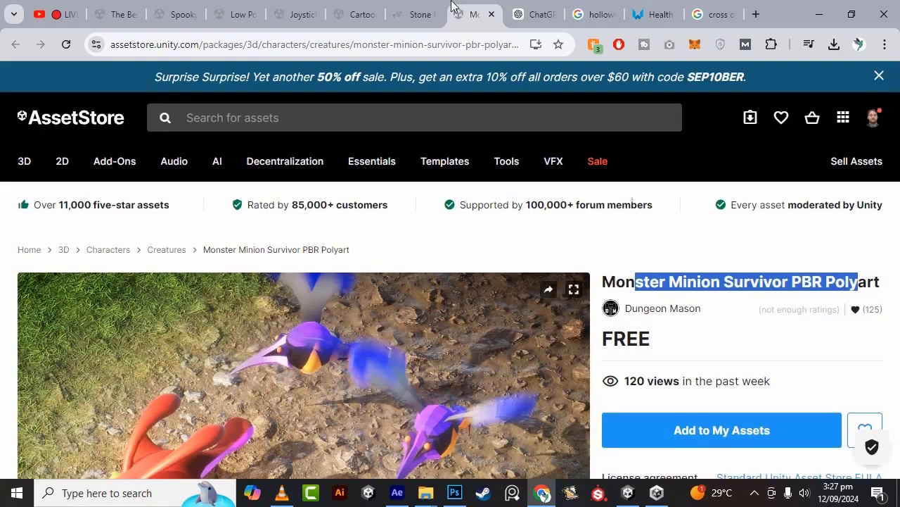
# Step: Examine the Stone Monster page, including its preview video and package details
pyautogui.click(440, 5)
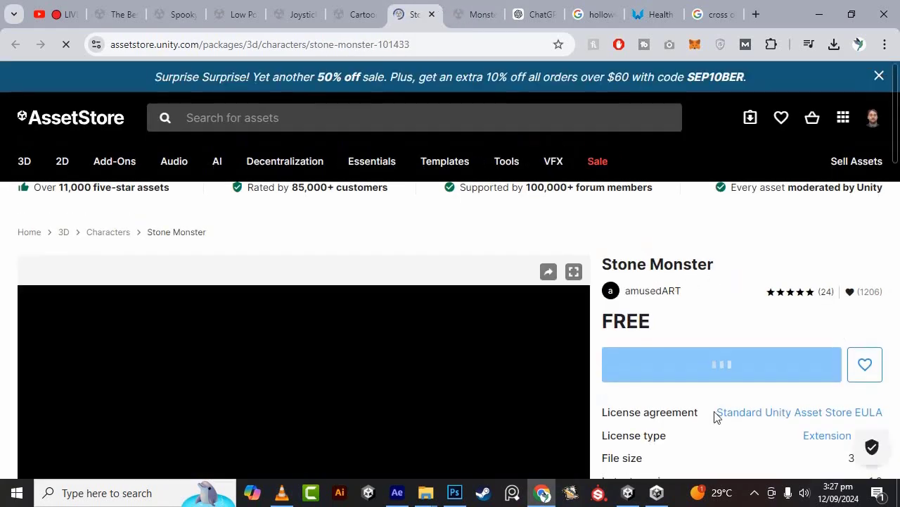
pyautogui.scroll(-3, 696, 336)
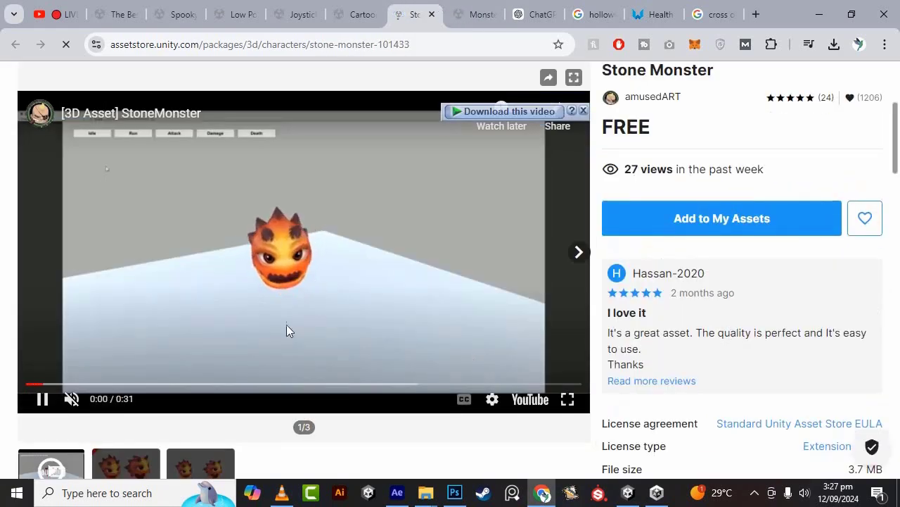
pyautogui.scroll(3, 756, 388)
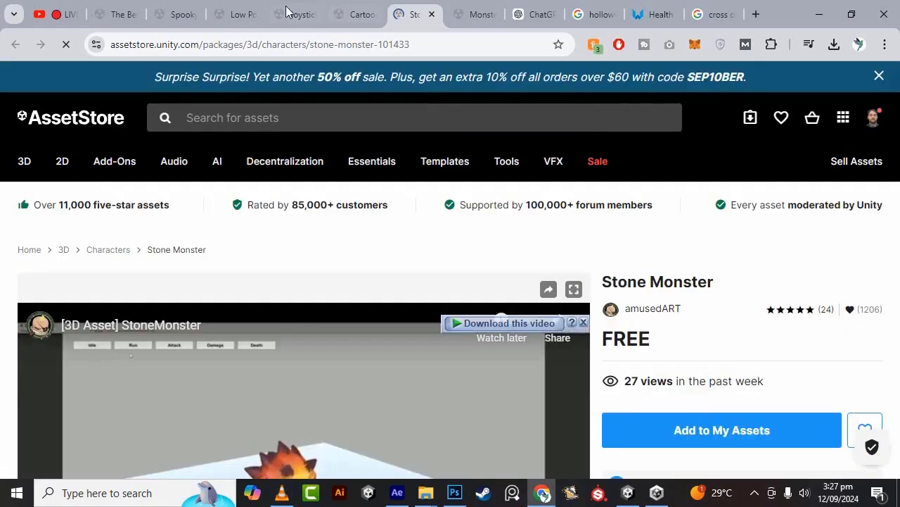
pyautogui.scroll(-1, 591, 325)
pyautogui.scroll(-7, 591, 325)
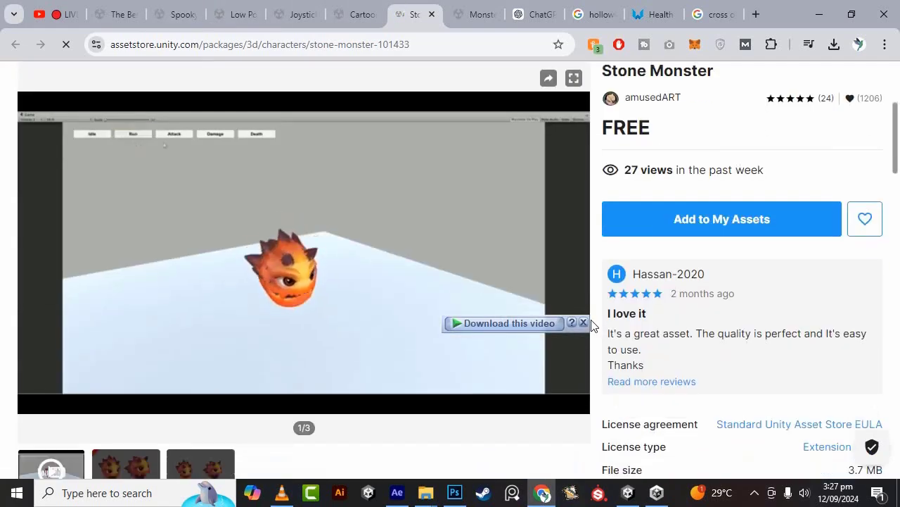
pyautogui.scroll(5, 599, 322)
pyautogui.scroll(4, 563, 348)
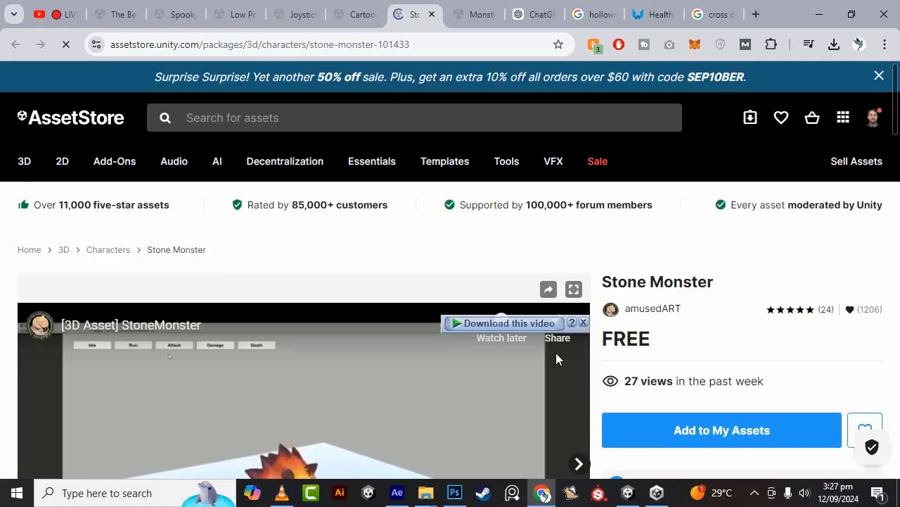